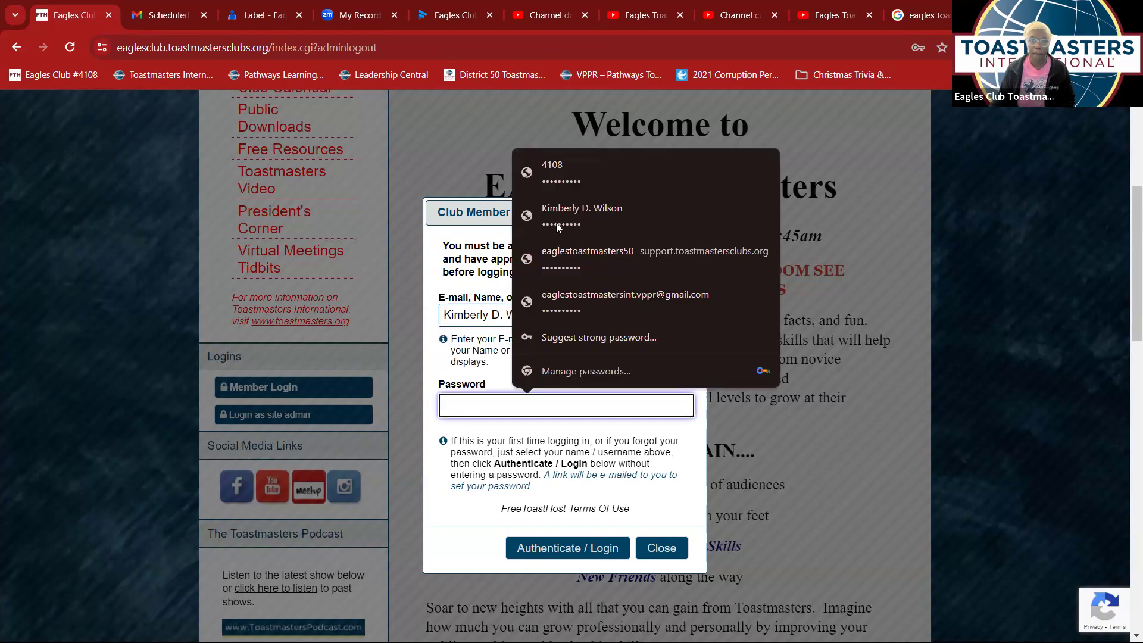
# - Fill the member login form with Chrome's saved password, confirming with the Windows PIN
pyautogui.click(559, 268)
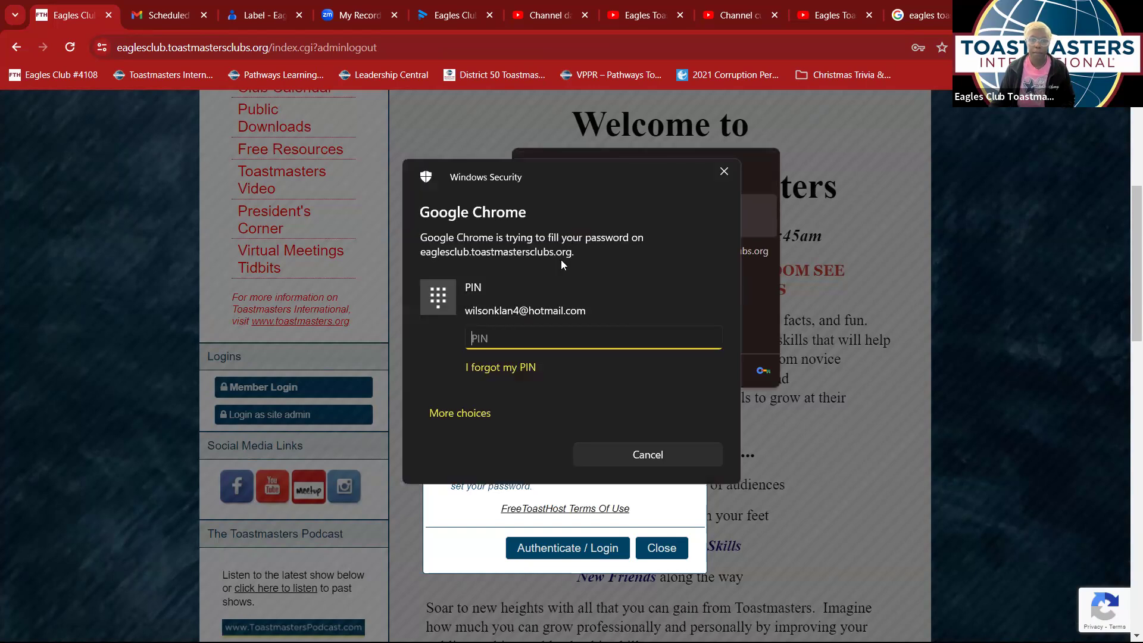
pyautogui.write('****')
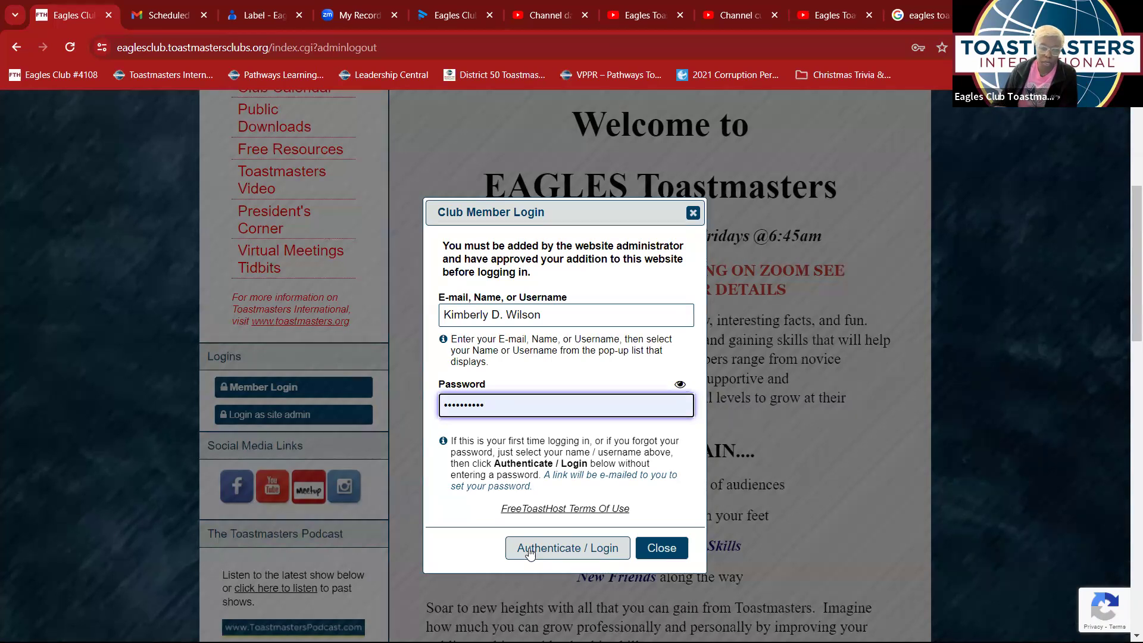
# - Log in and open Members Only > Meeting Agendas to show the February 16, 2024 agenda
pyautogui.click(530, 550)
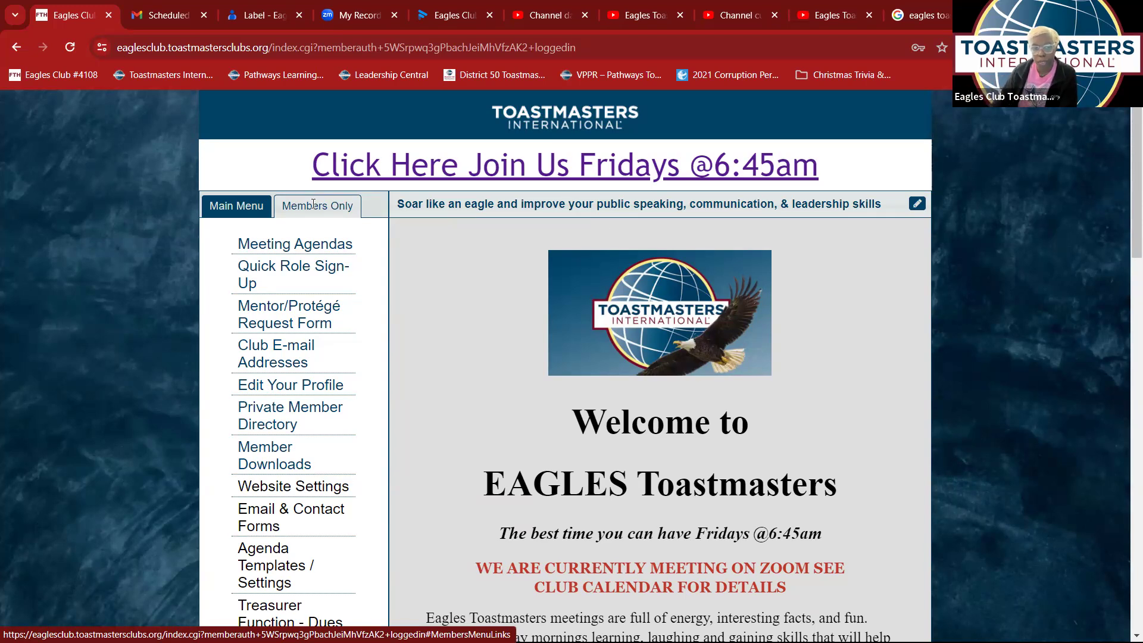
pyautogui.click(246, 207)
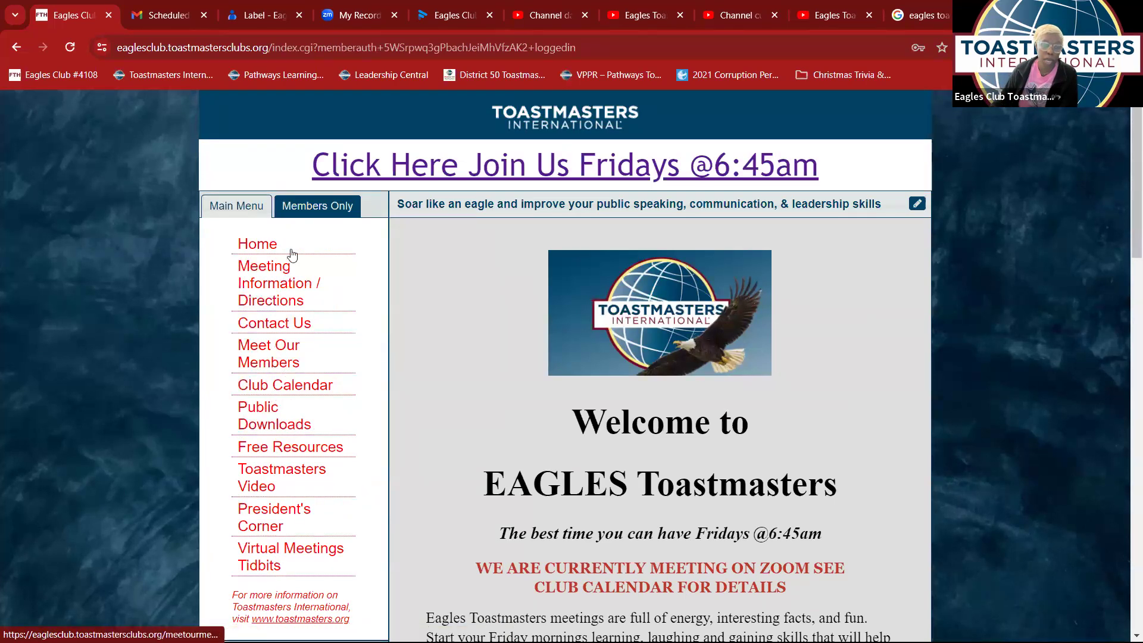
pyautogui.click(310, 204)
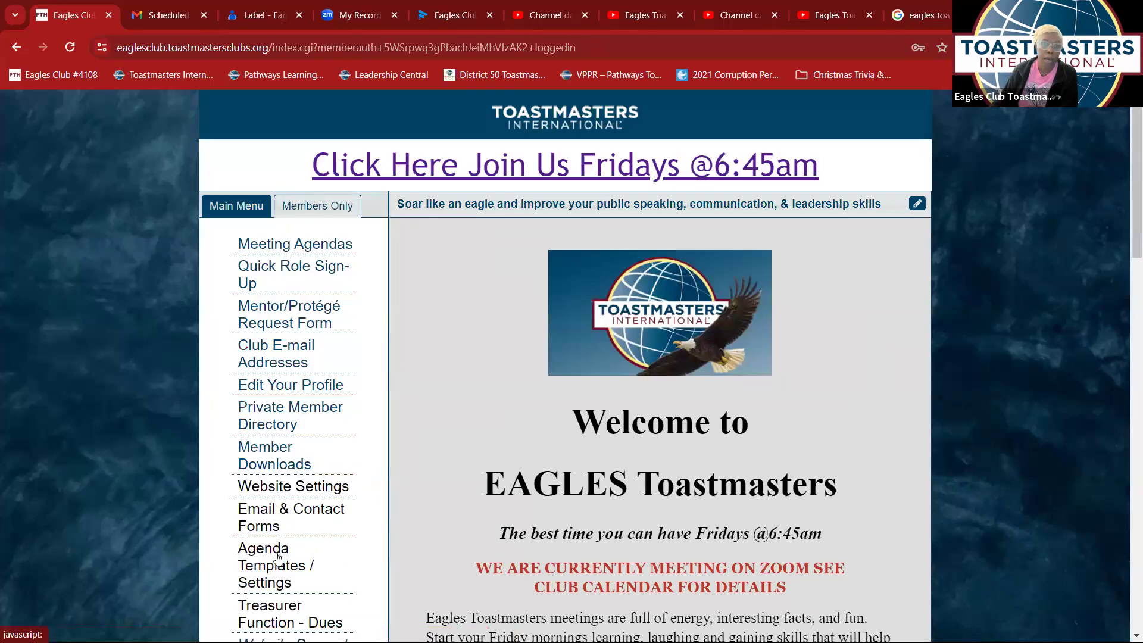
pyautogui.click(325, 246)
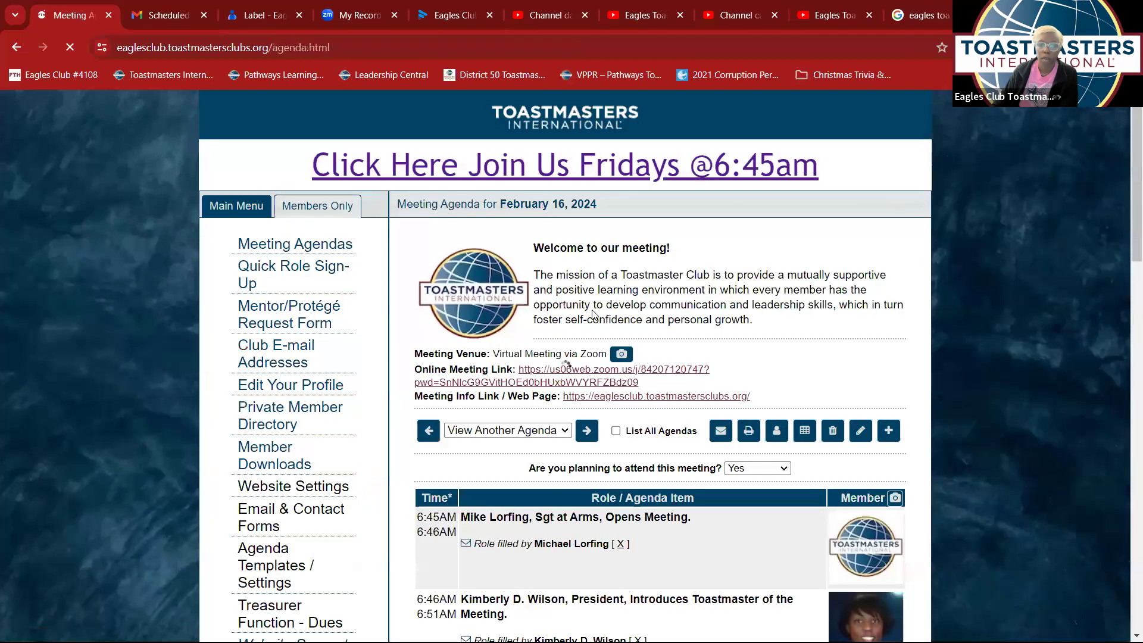
pyautogui.scroll(-1, 560, 358)
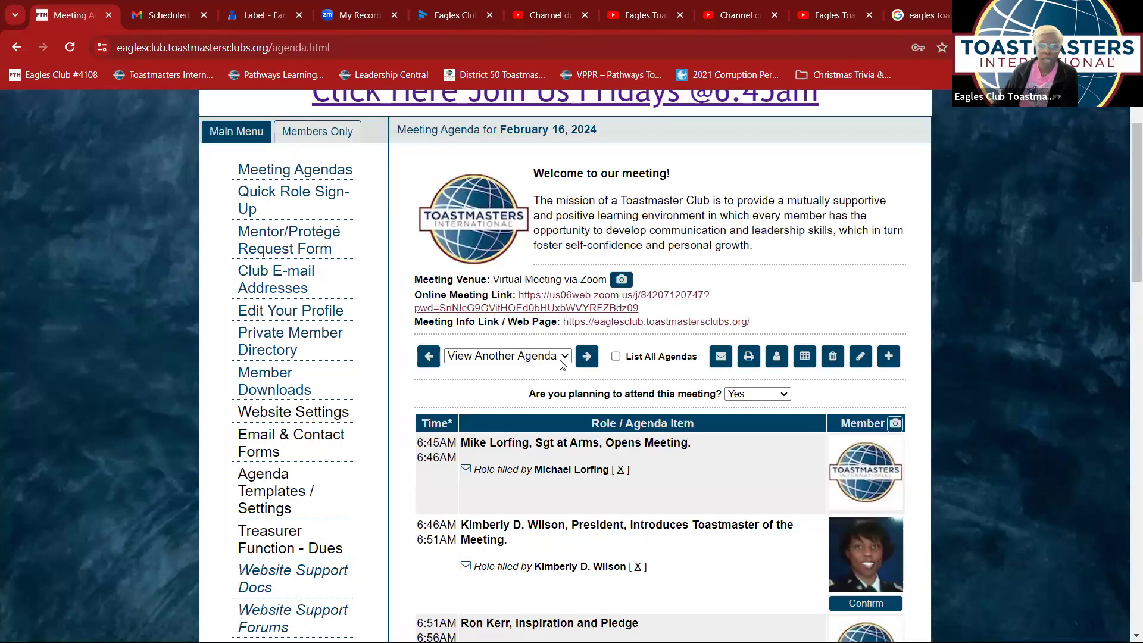
pyautogui.click(559, 359)
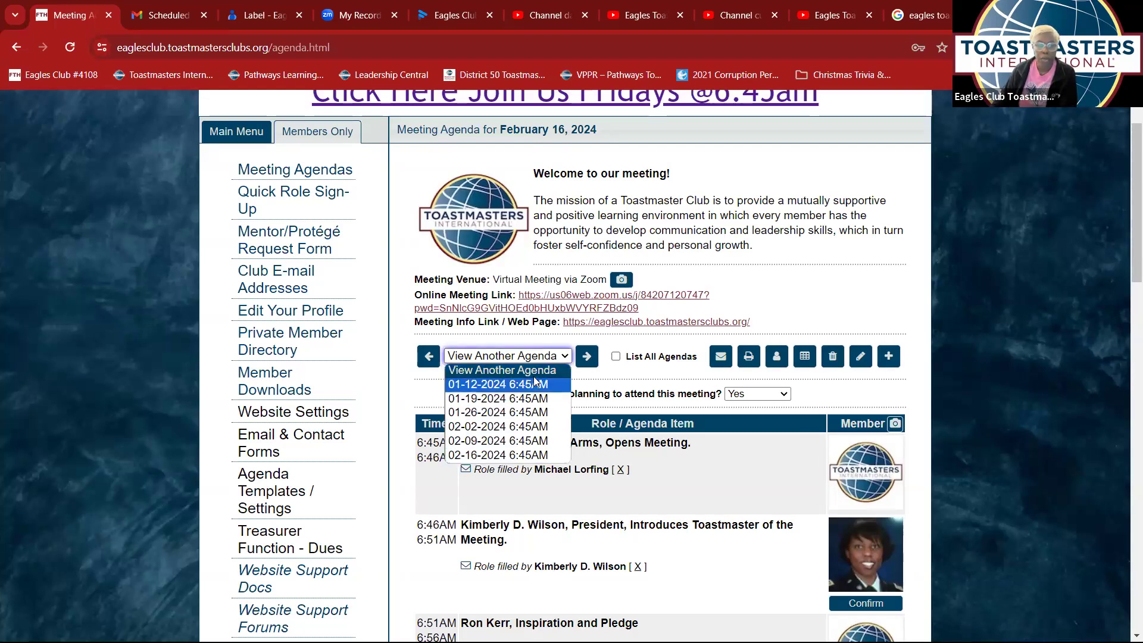
pyautogui.click(537, 373)
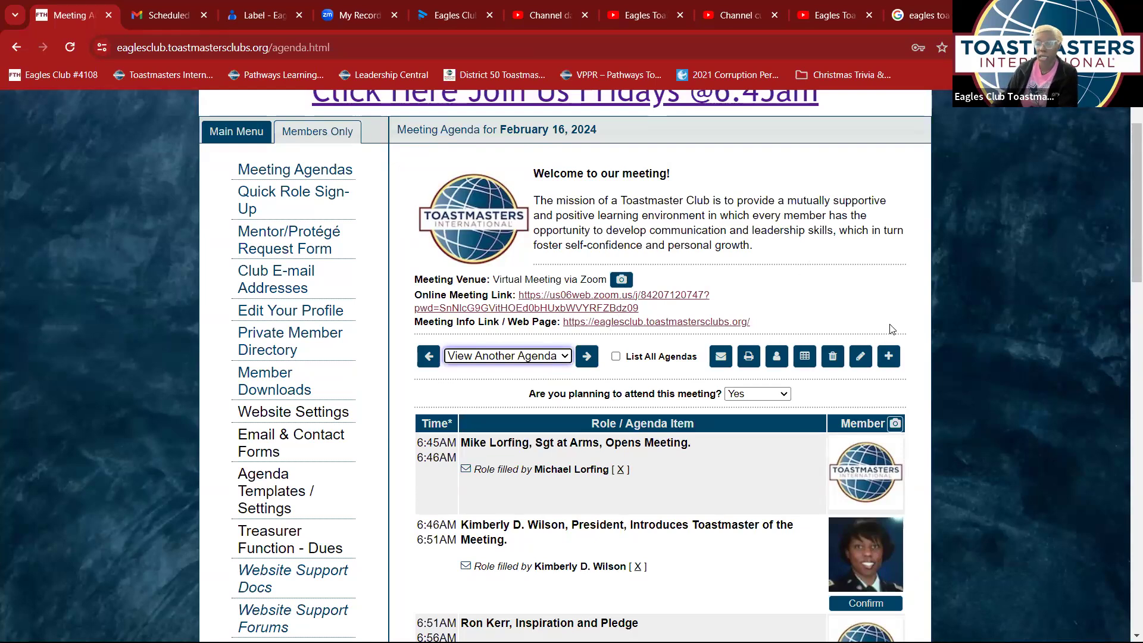
# - Create and save a Feb 23, 2024 agenda from Template 1: Eagles Default Agenda, starting 6:45am
pyautogui.click(887, 358)
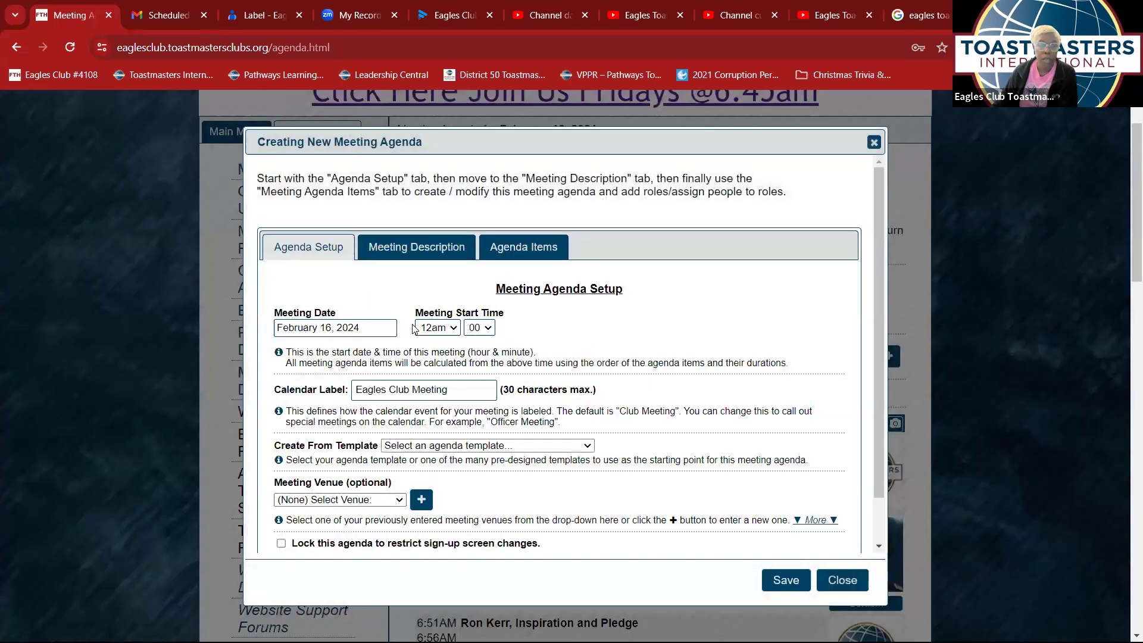
pyautogui.click(380, 326)
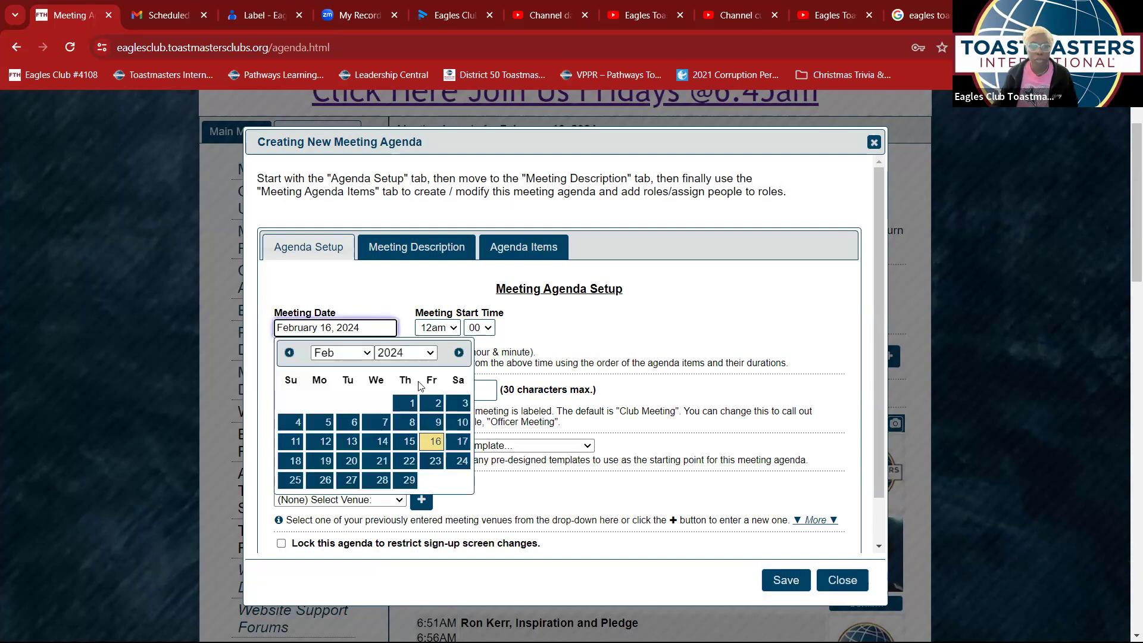
pyautogui.click(433, 469)
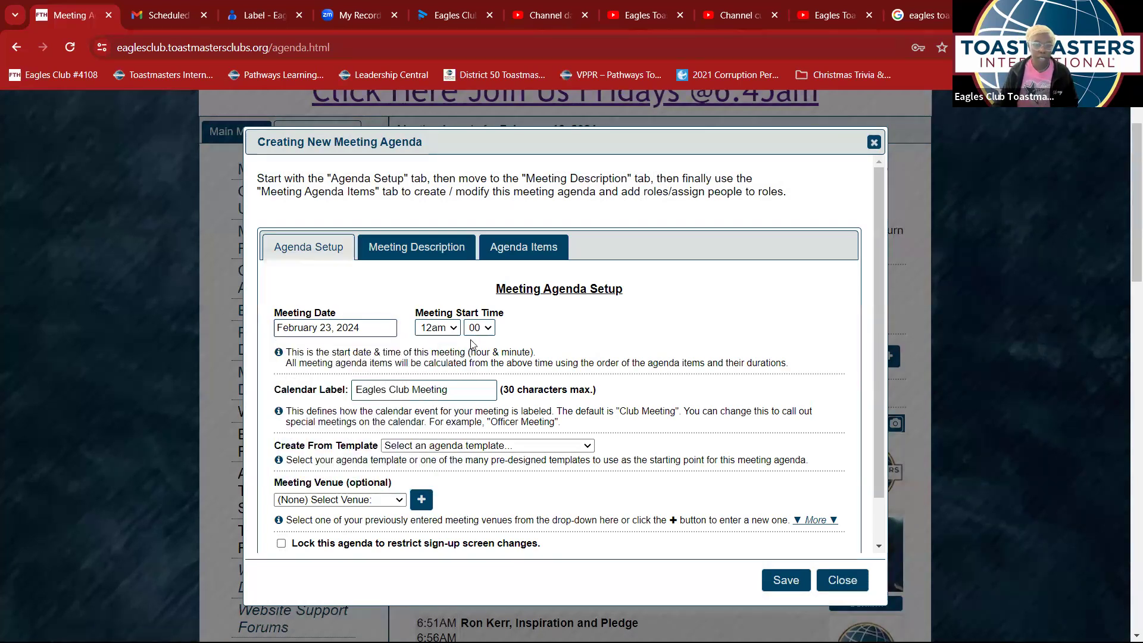
pyautogui.click(551, 447)
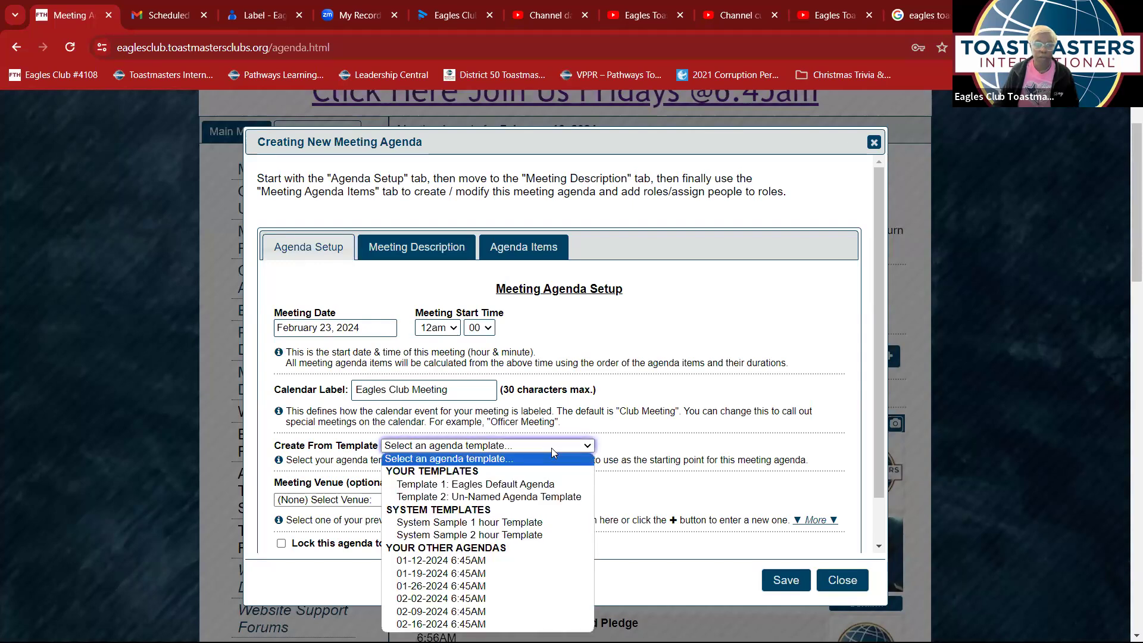
pyautogui.click(537, 485)
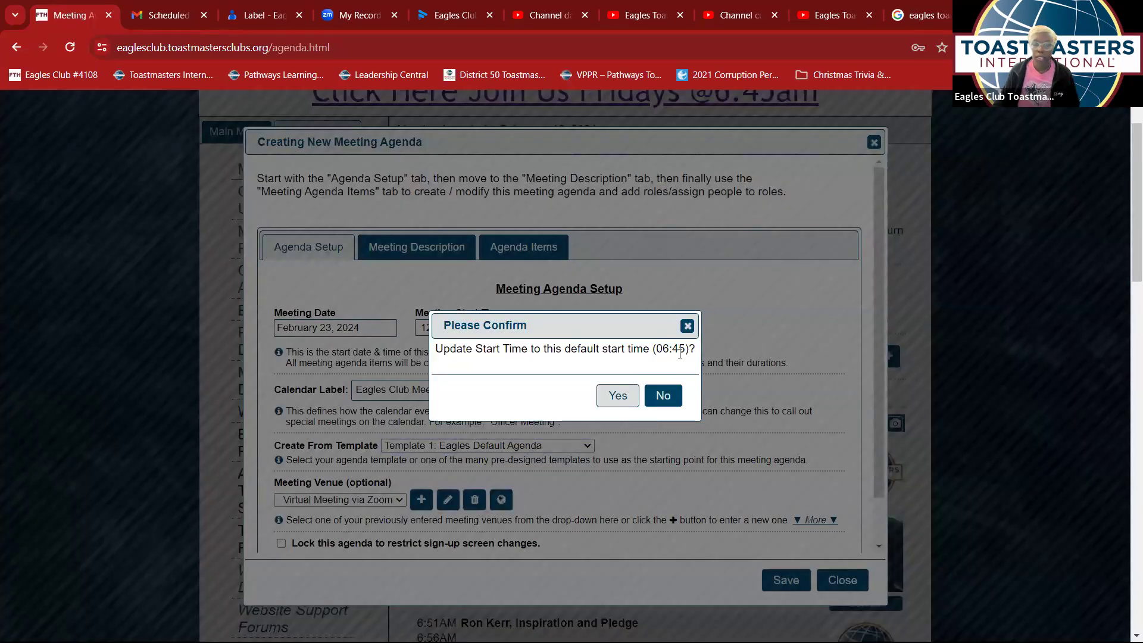
pyautogui.click(619, 397)
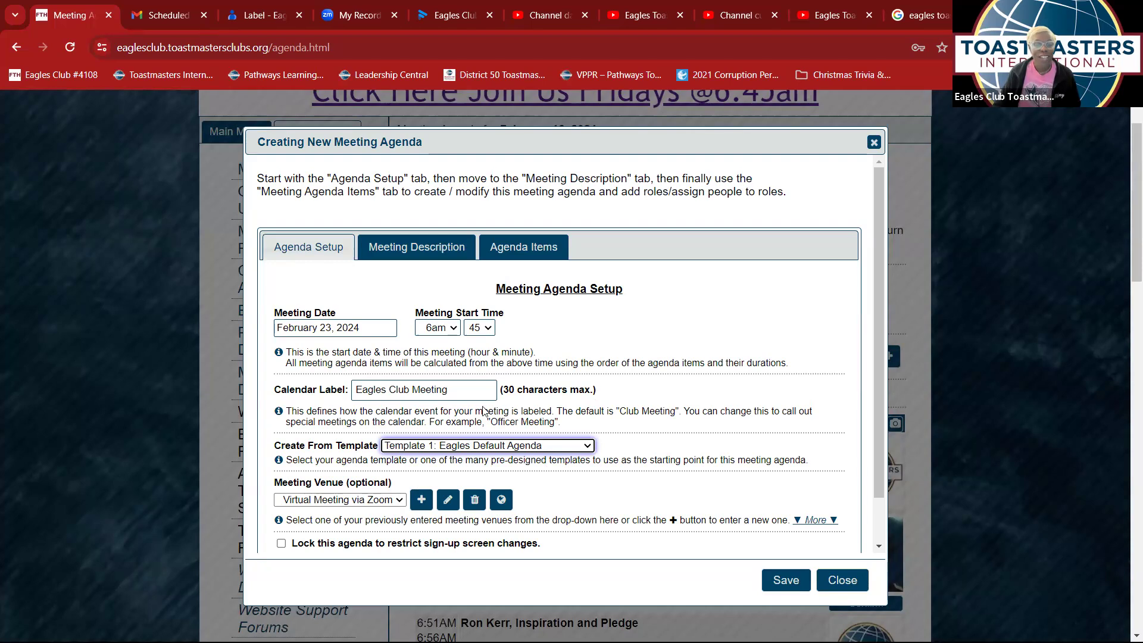
pyautogui.scroll(-3, 483, 410)
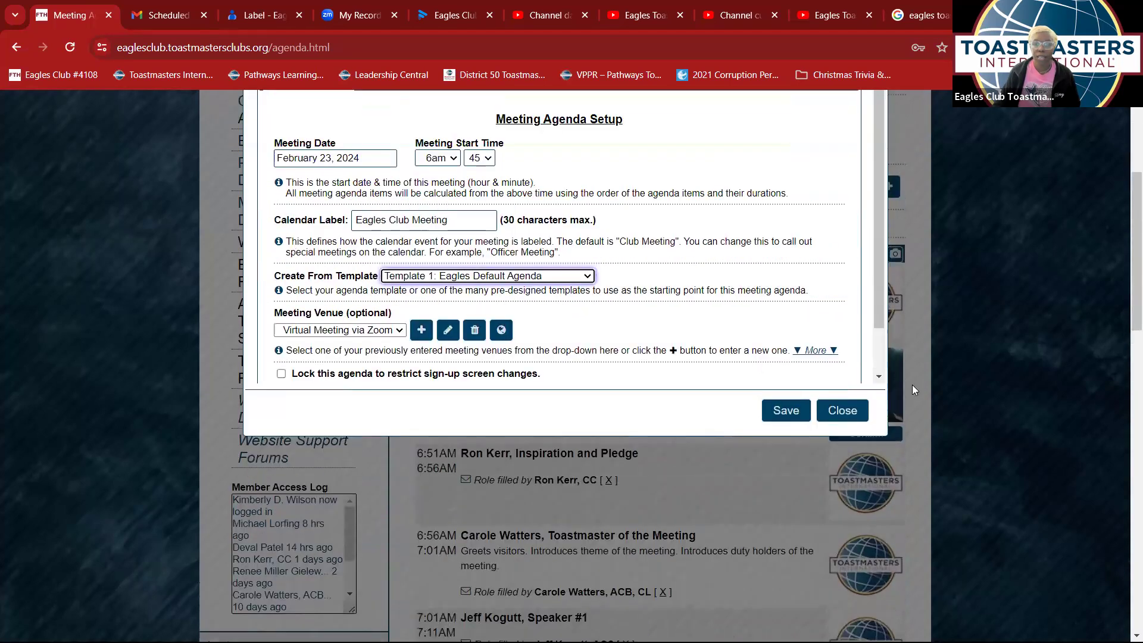
pyautogui.scroll(2, 914, 389)
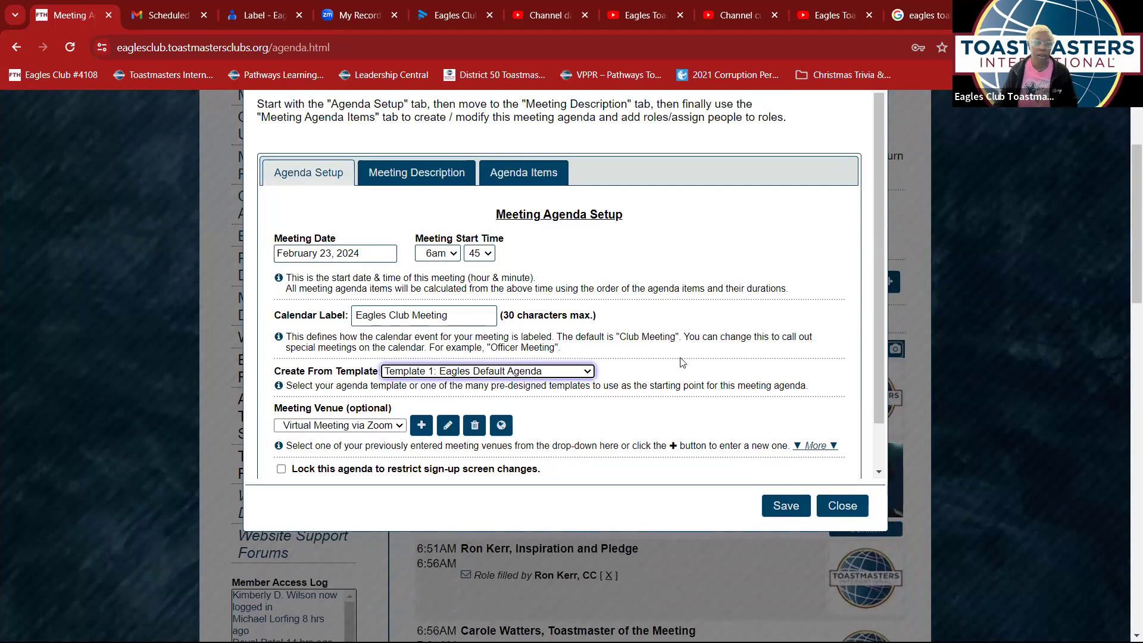
pyautogui.click(797, 507)
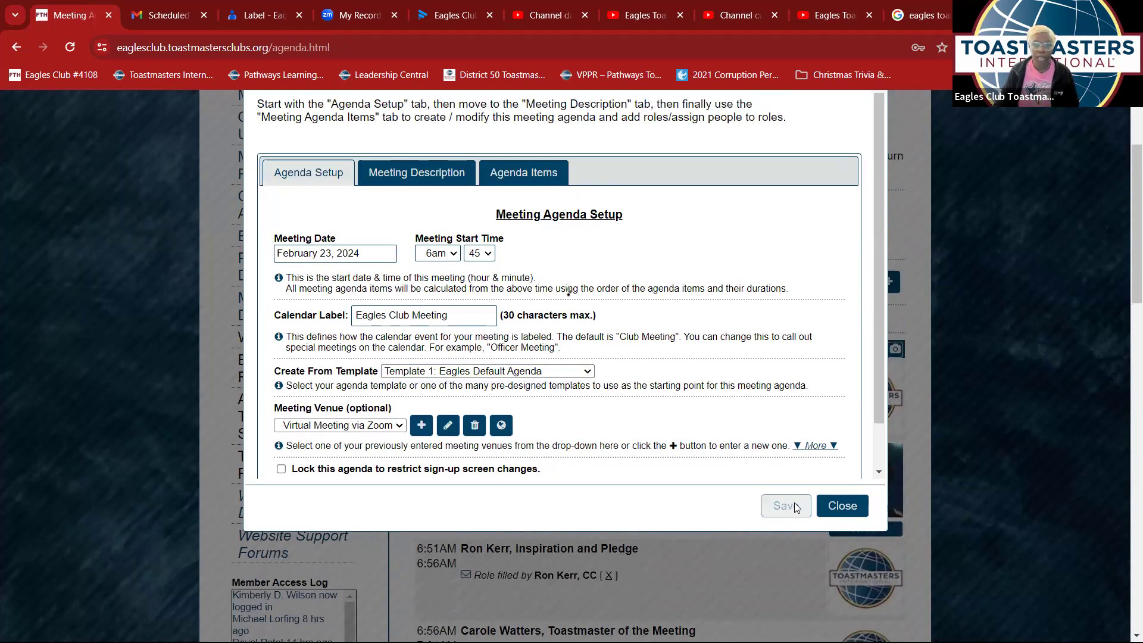
# - Close the setup dialog and review the new Feb 23 agenda's pre-assigned roles from 6:45AM
pyautogui.click(835, 503)
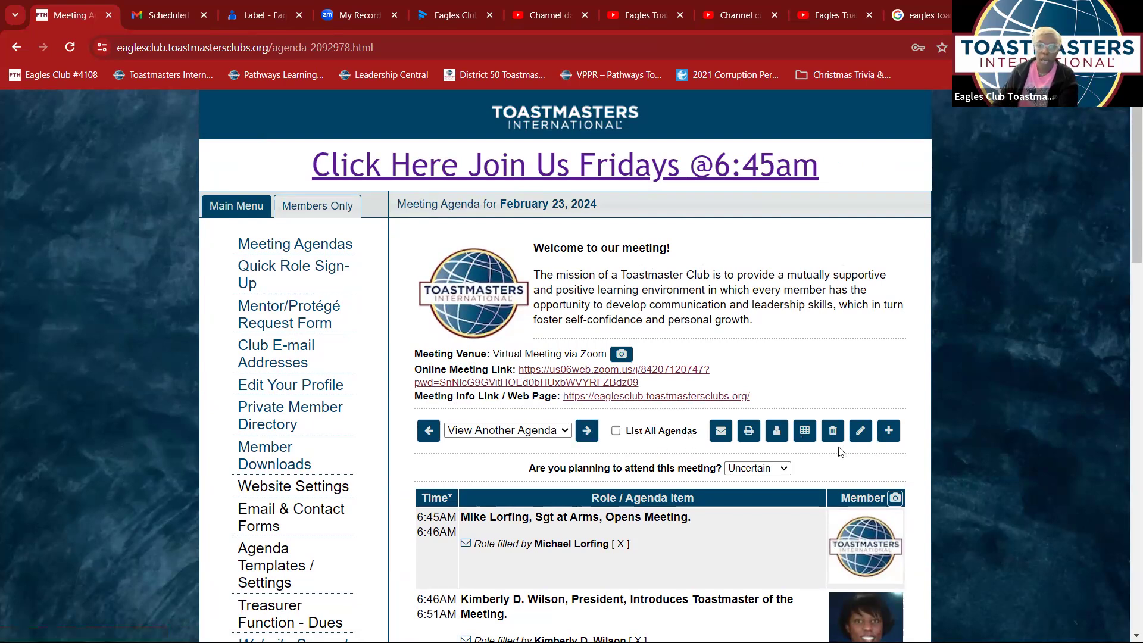
pyautogui.scroll(-1, 851, 385)
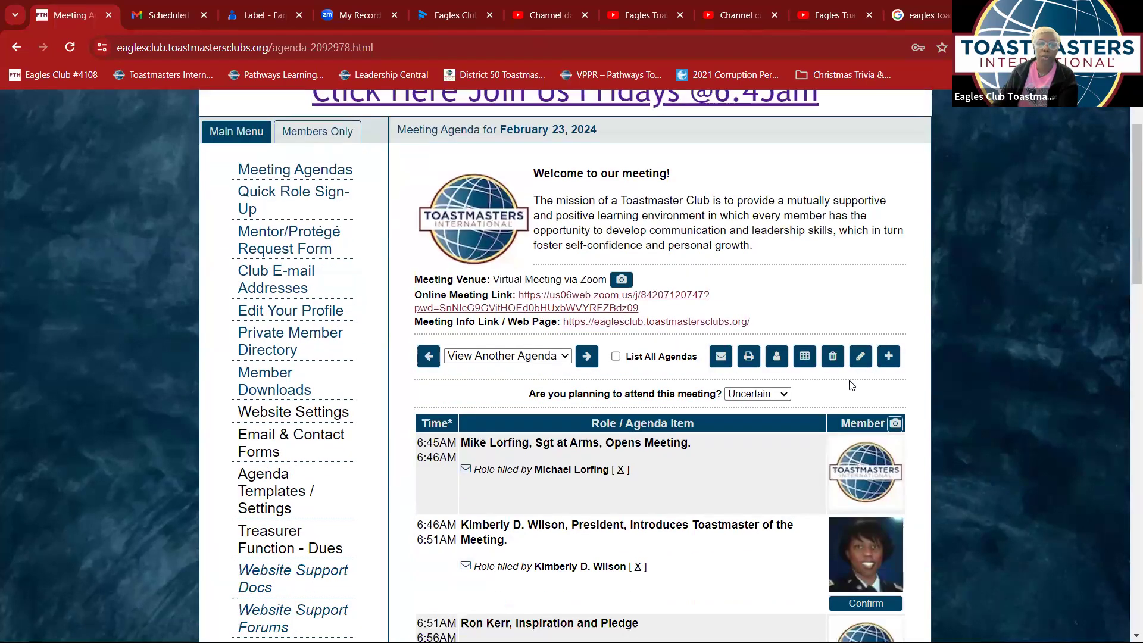
pyautogui.scroll(-5, 849, 384)
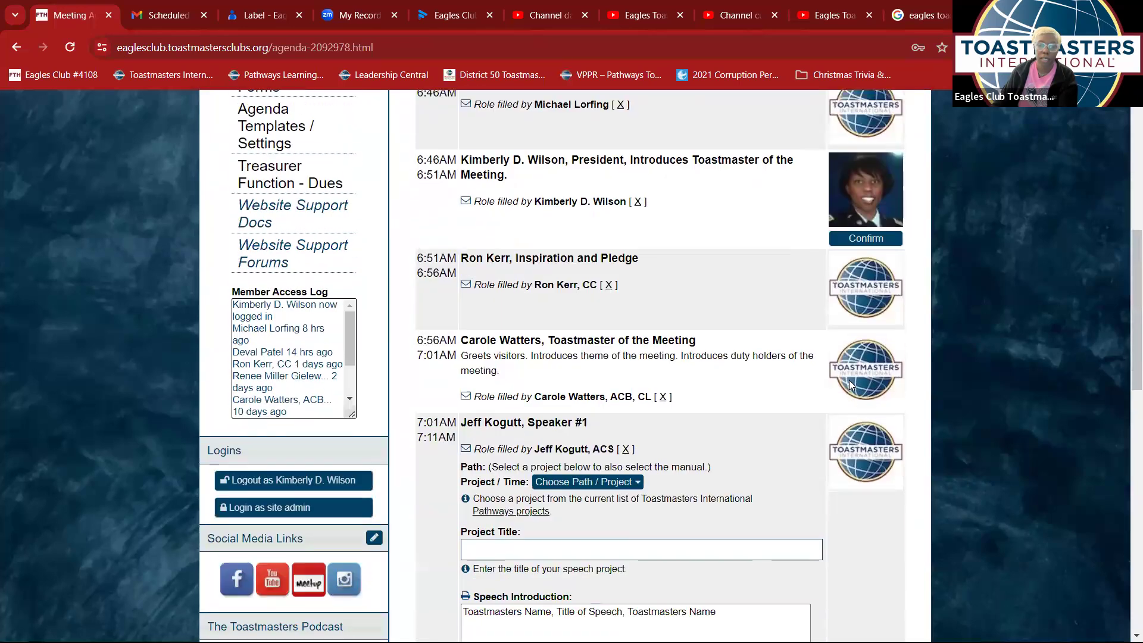
pyautogui.scroll(5, 850, 369)
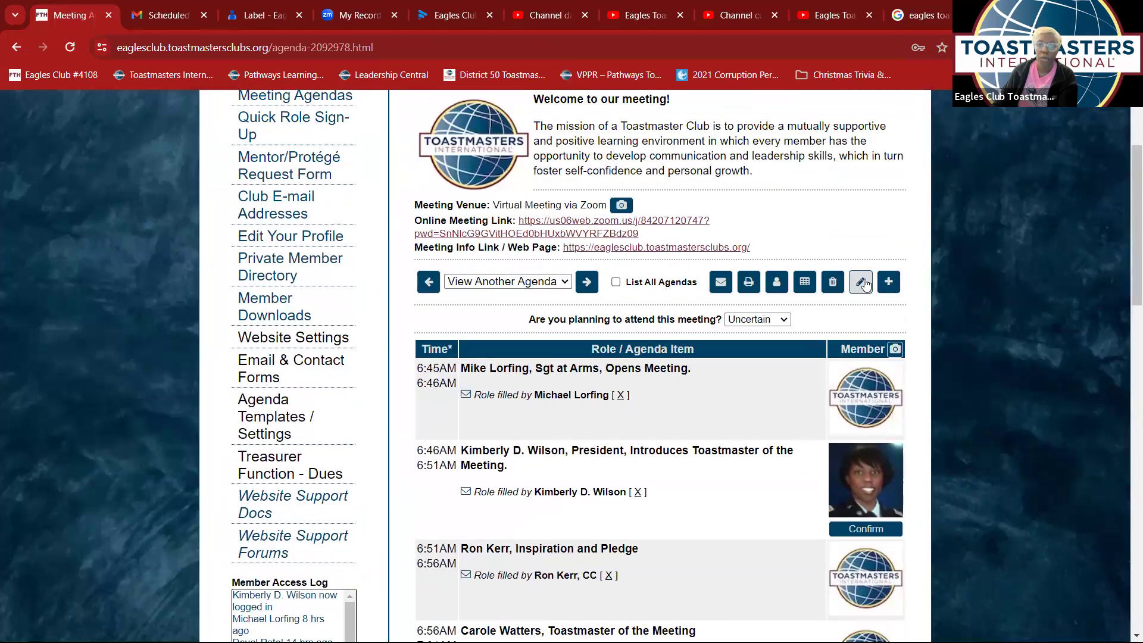
# - Edit the Feb 23 agenda items, confirming the President's introduction and opening Inspiration and Pledge
pyautogui.click(860, 292)
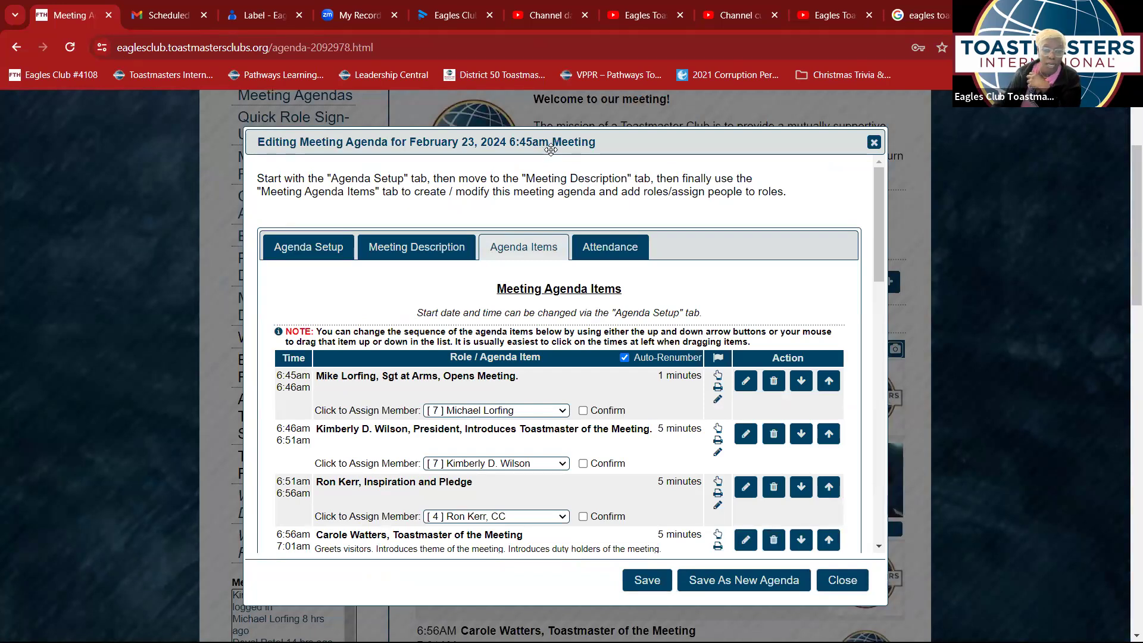
pyautogui.scroll(-3, 452, 272)
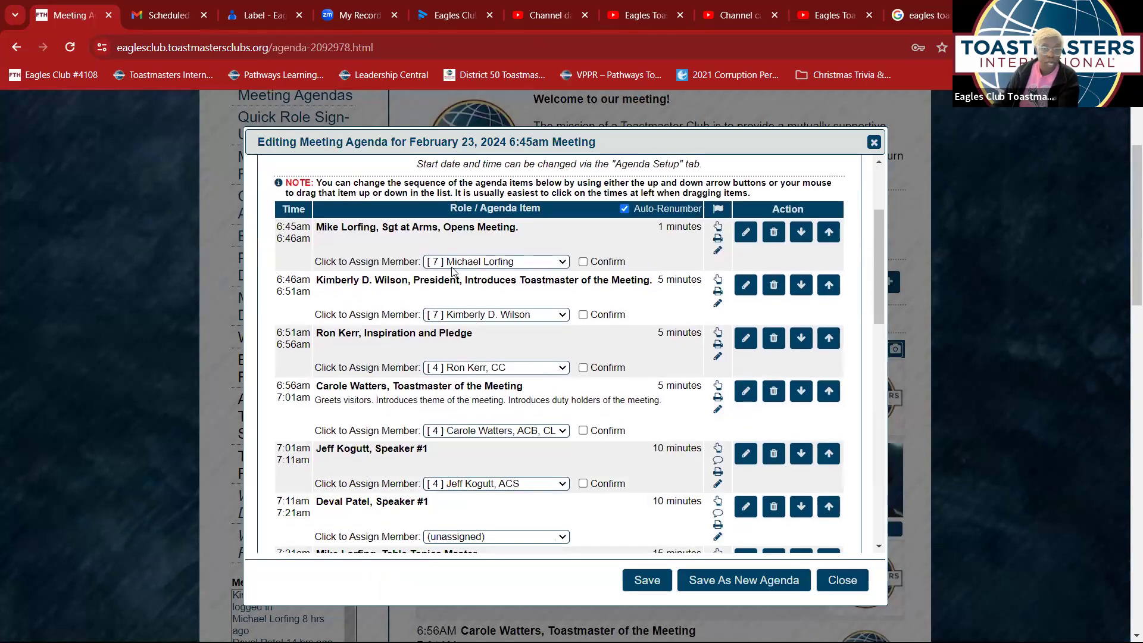
pyautogui.scroll(2, 452, 271)
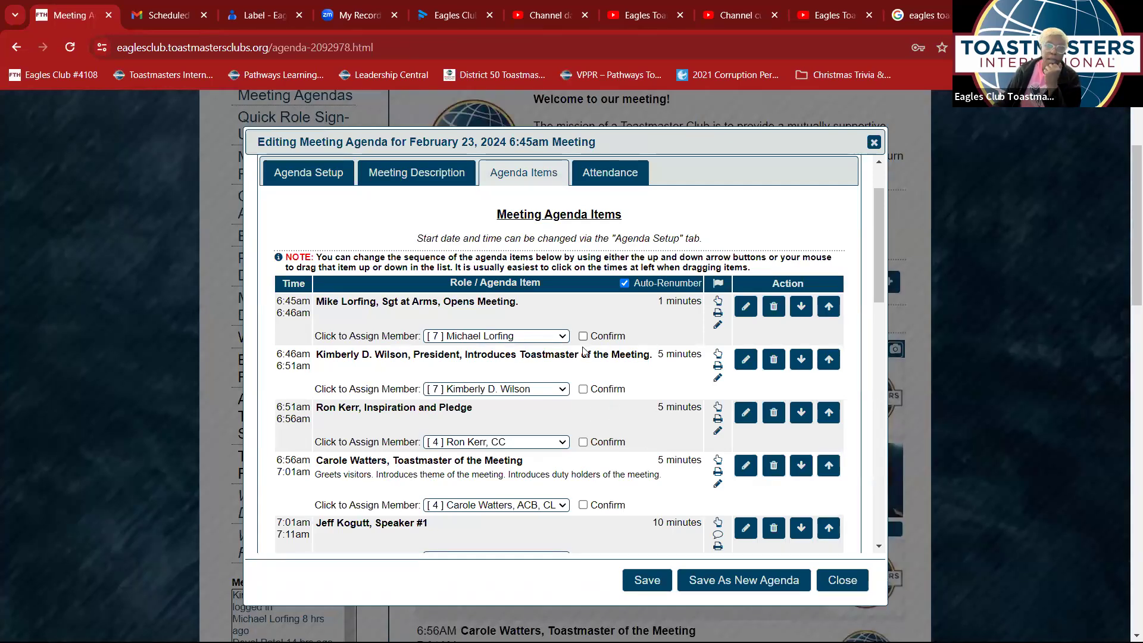
pyautogui.click(583, 389)
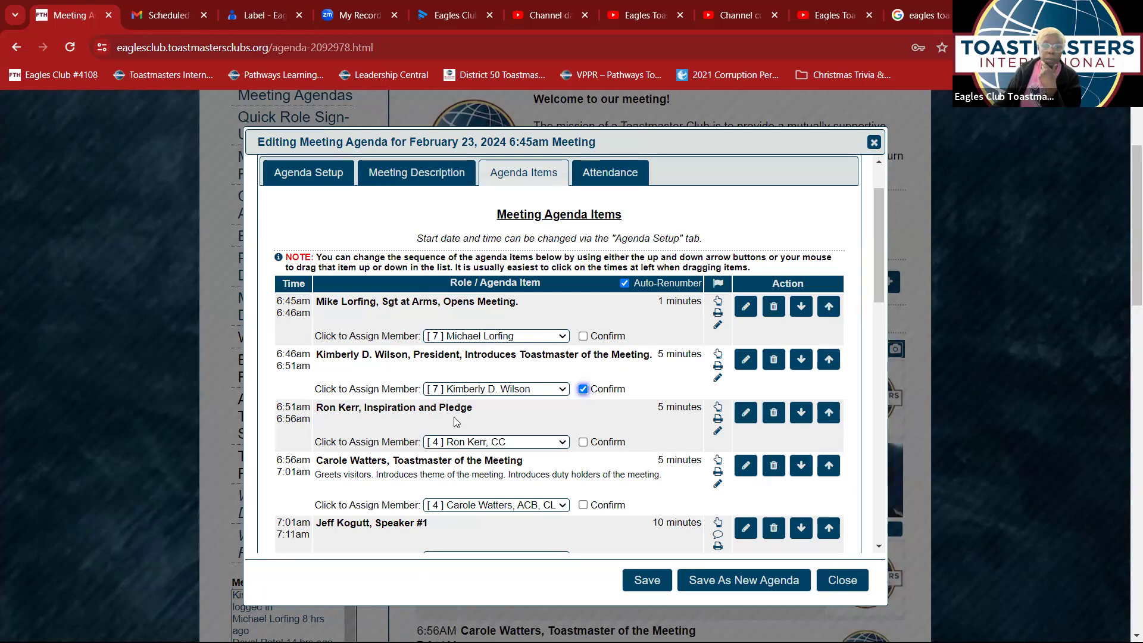
pyautogui.click(746, 414)
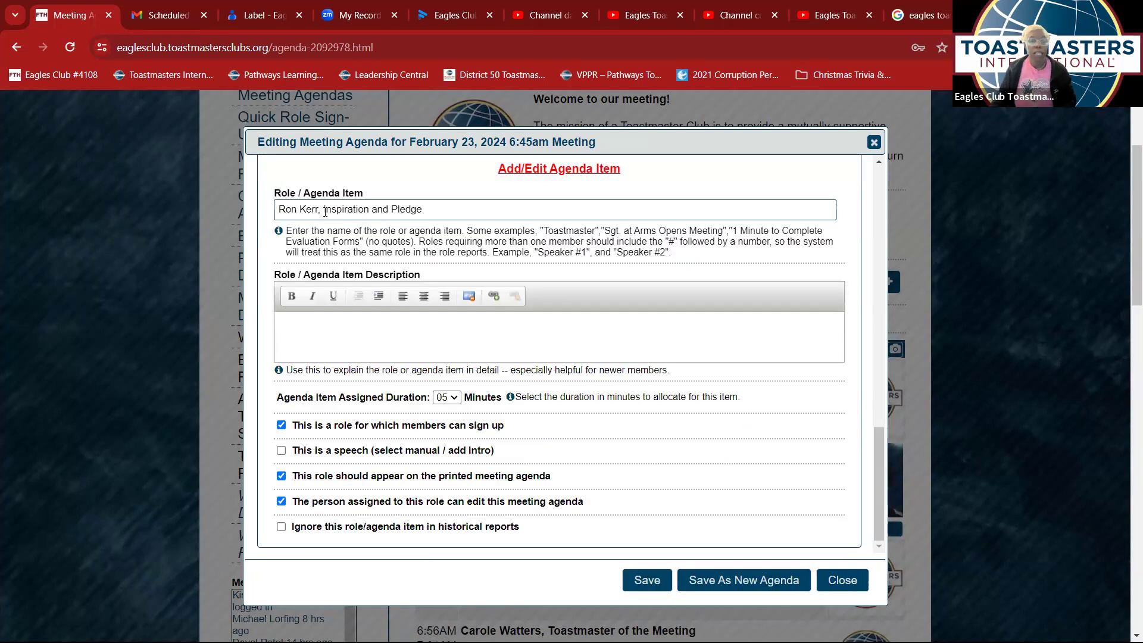
# - Replace the member name in the Inspiration and Pledge title with the assigned member's name and save
pyautogui.moveTo(319, 210); pyautogui.dragTo(262, 213)
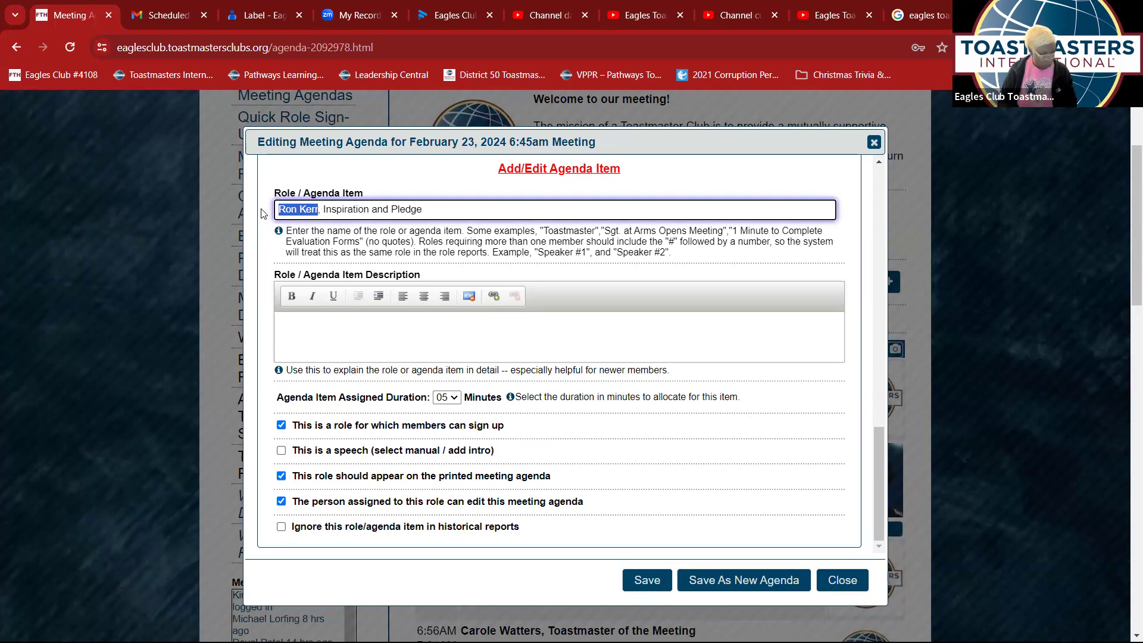
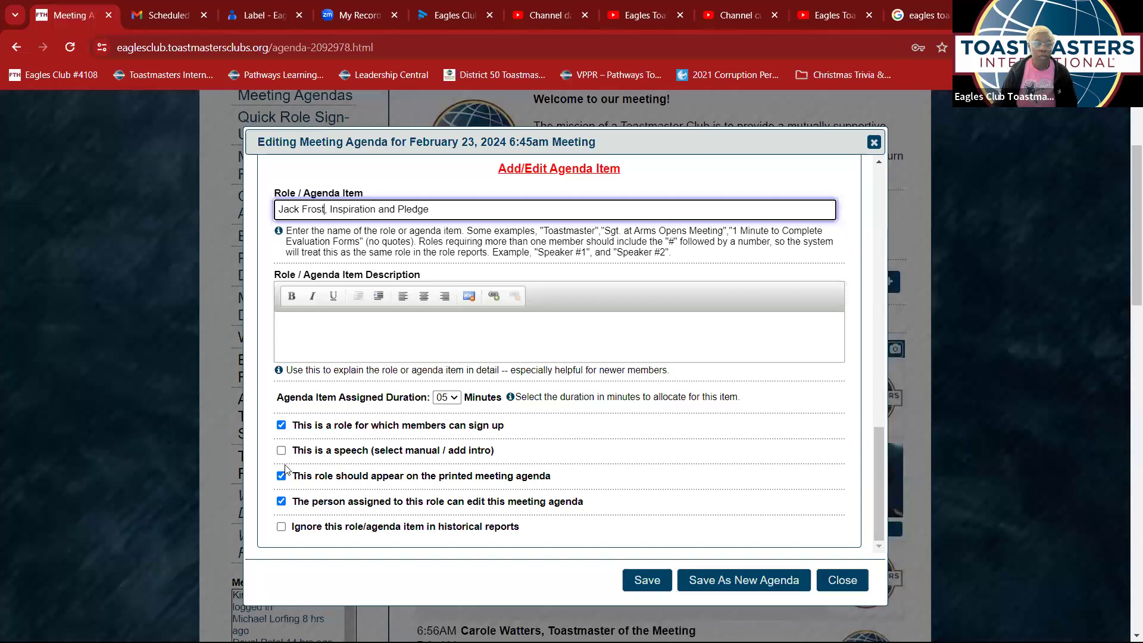
pyautogui.scroll(-1, 286, 467)
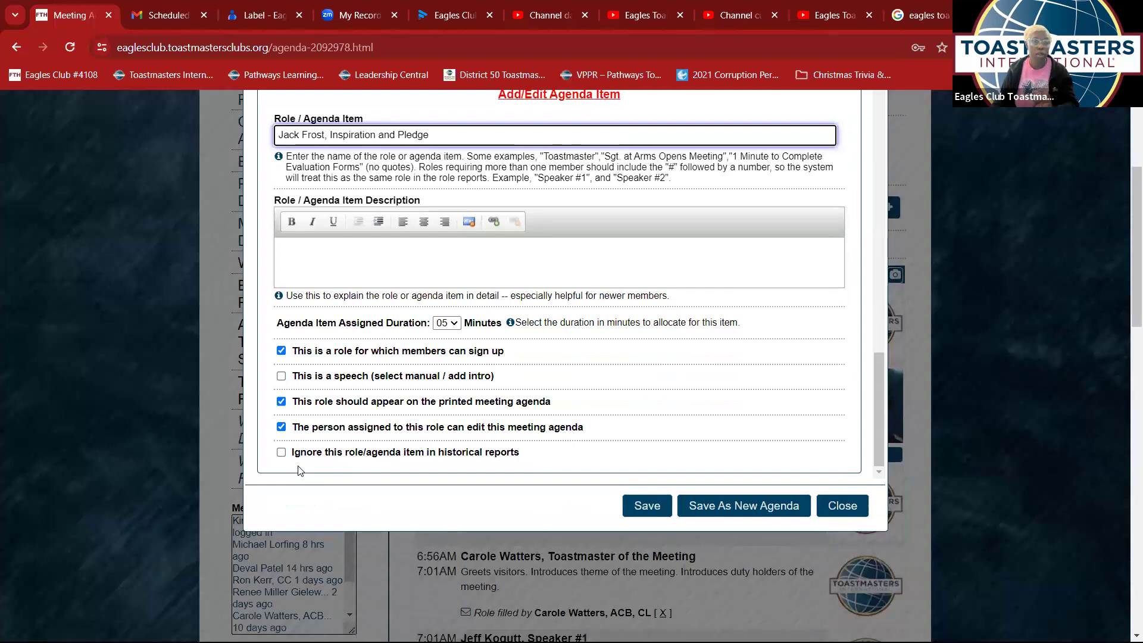
pyautogui.click(647, 513)
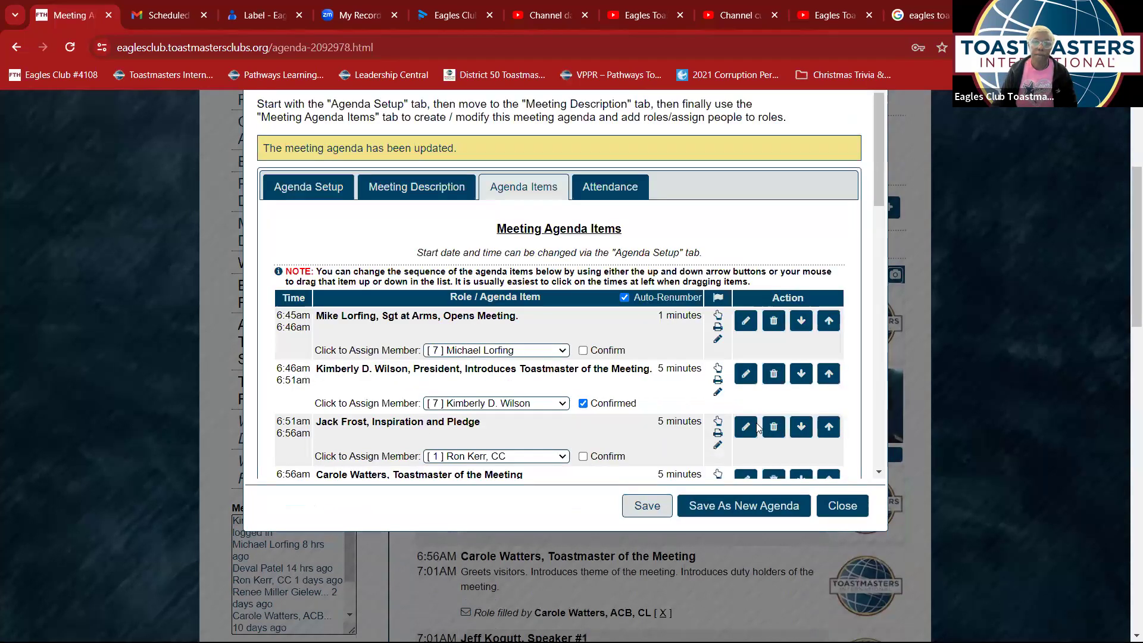
# - Assign the club president to the Inspiration and Pledge role, scheduled 6:51–6:56am
pyautogui.scroll(-1, 412, 375)
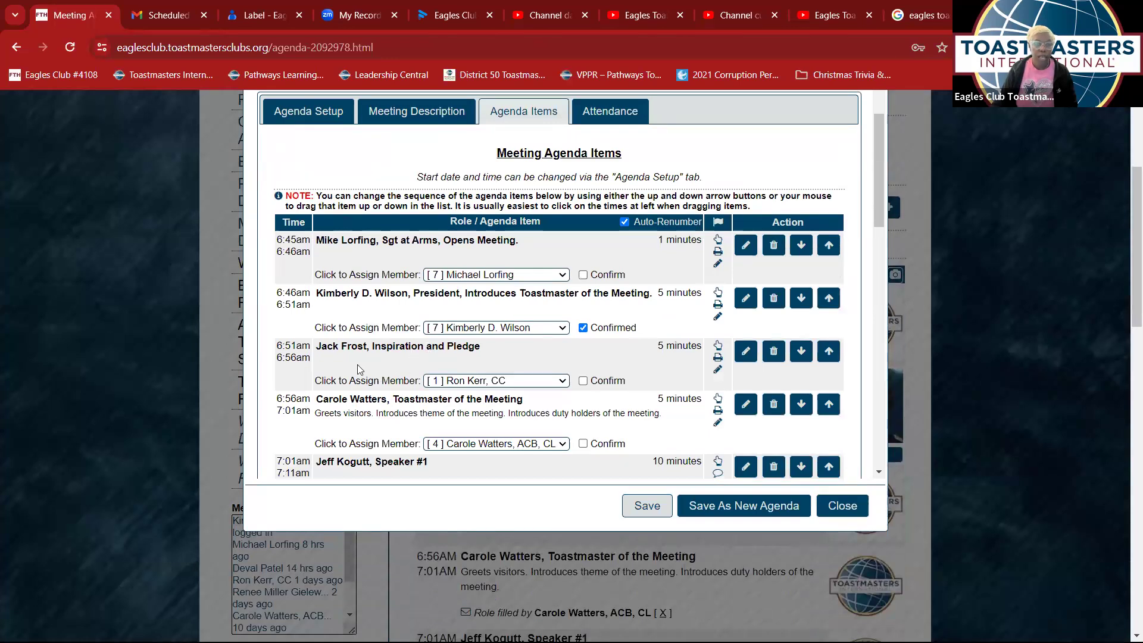
pyautogui.click(562, 381)
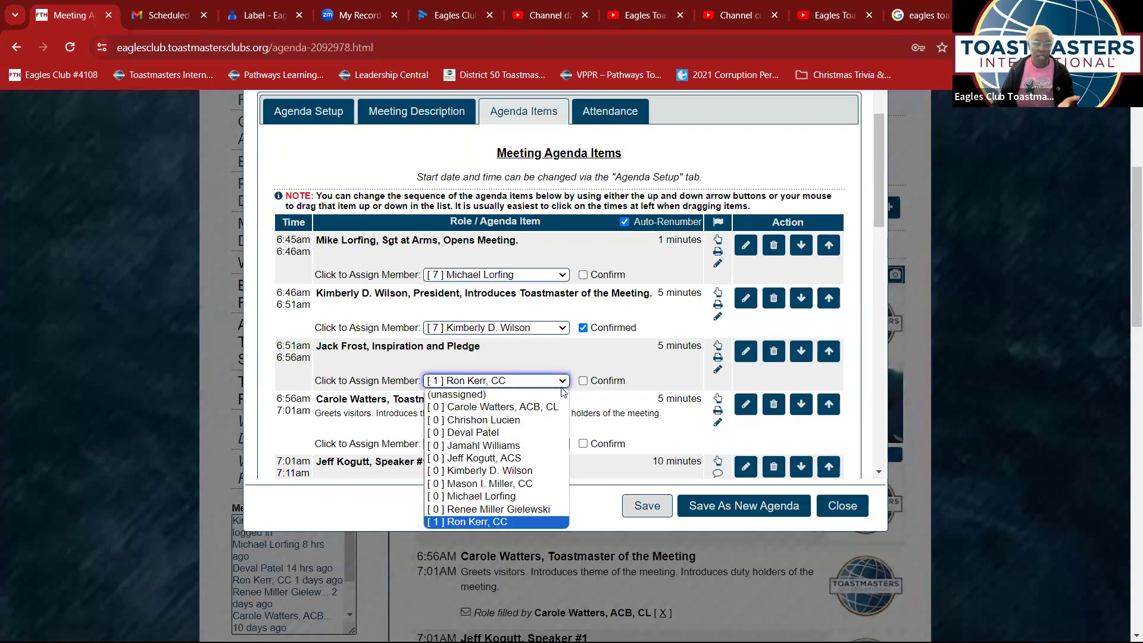
pyautogui.moveTo(540, 473)
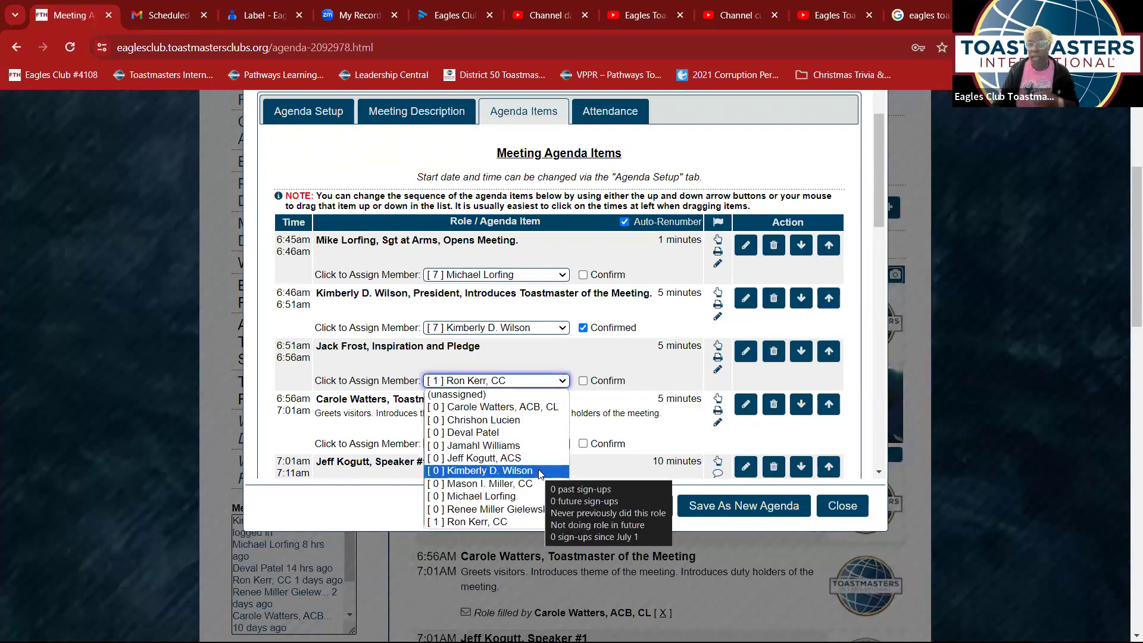
pyautogui.click(540, 471)
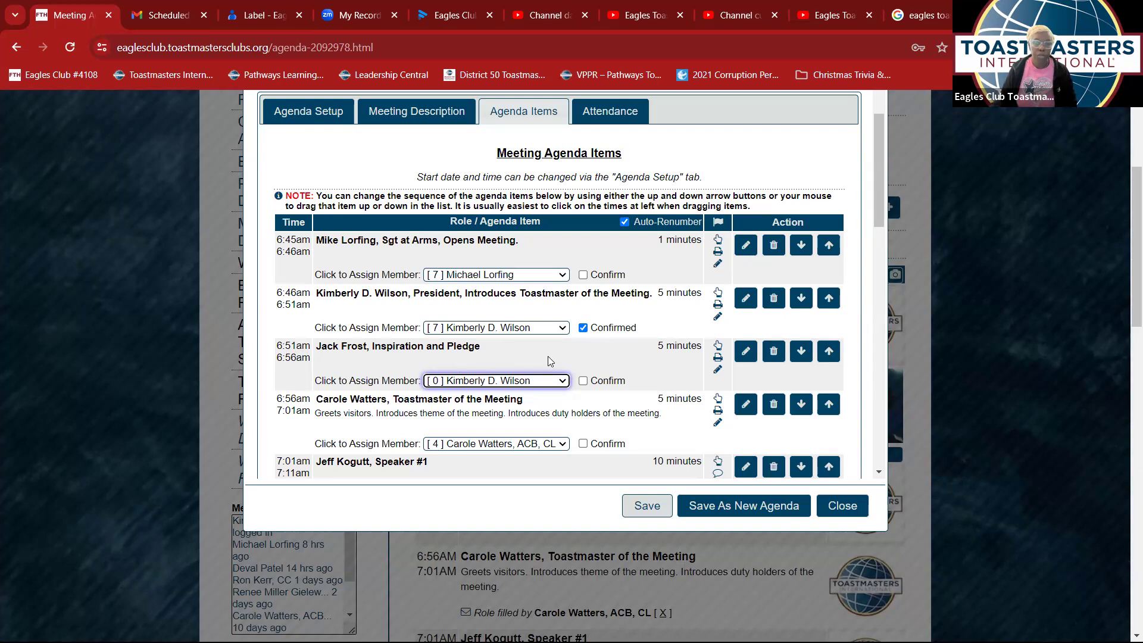
# - Retitle Inspiration and Pledge with the president's full name, fixing a typo, and save it
pyautogui.click(744, 352)
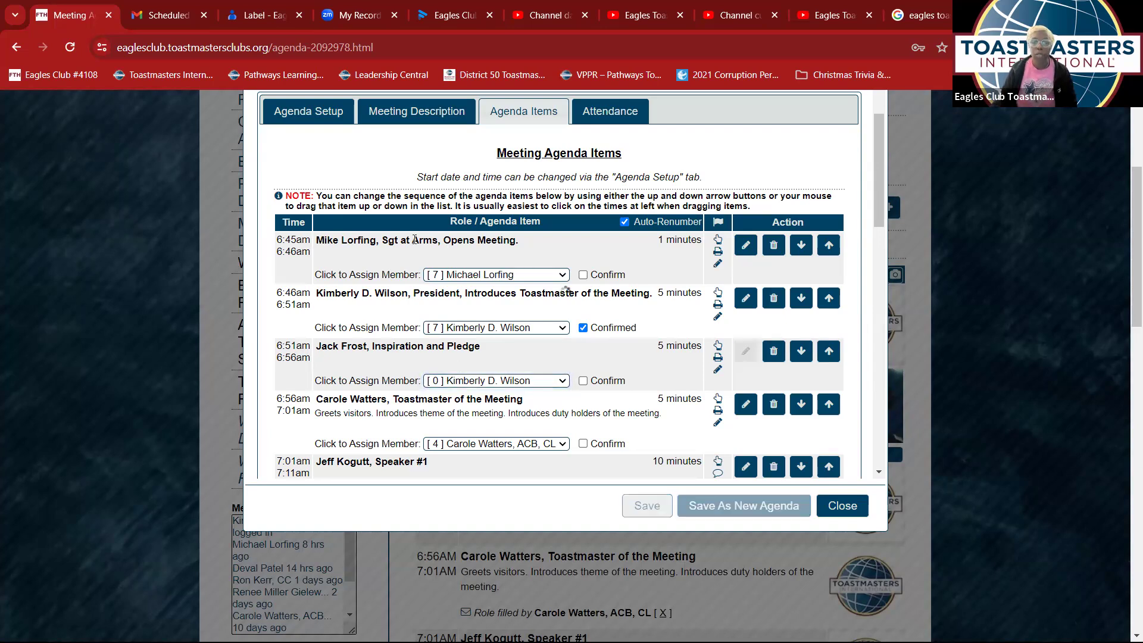
pyautogui.moveTo(324, 134); pyautogui.dragTo(267, 127)
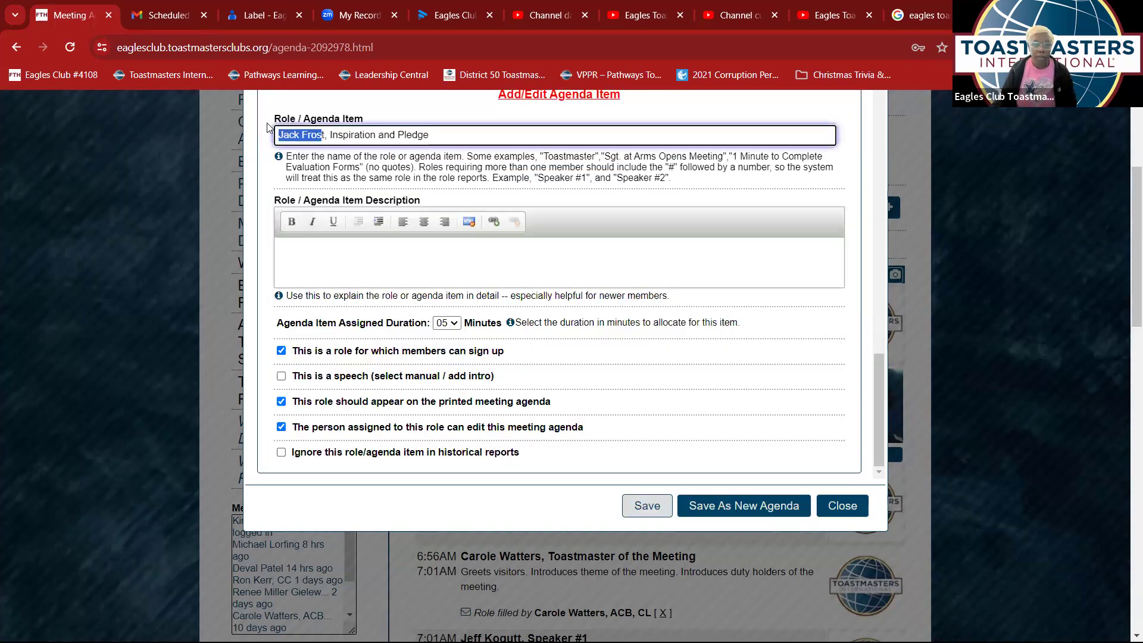
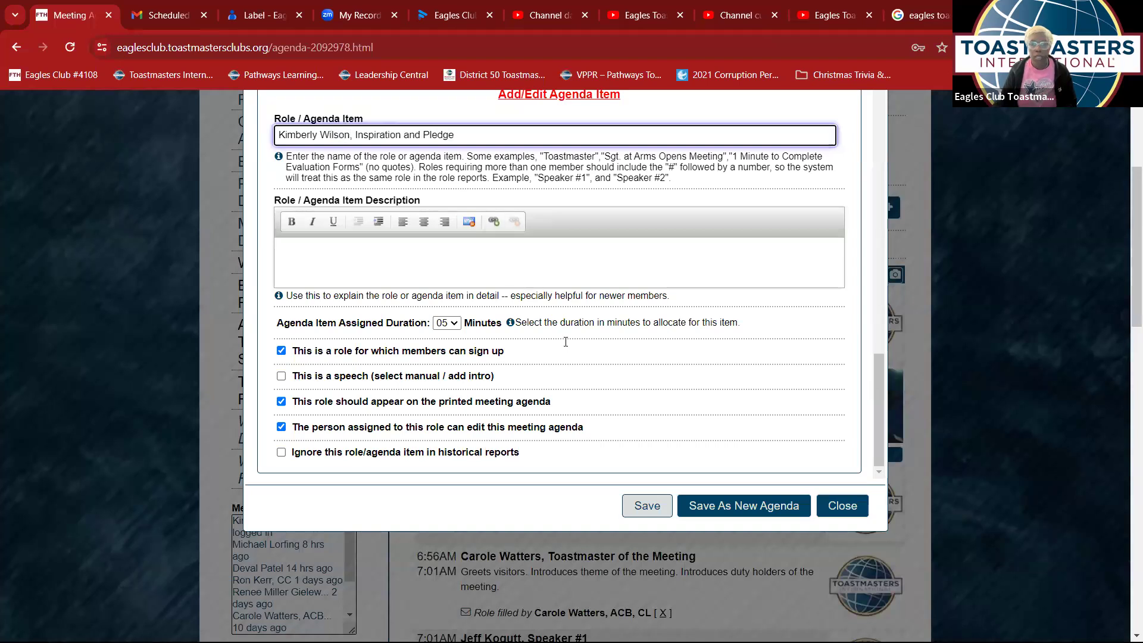
pyautogui.click(644, 510)
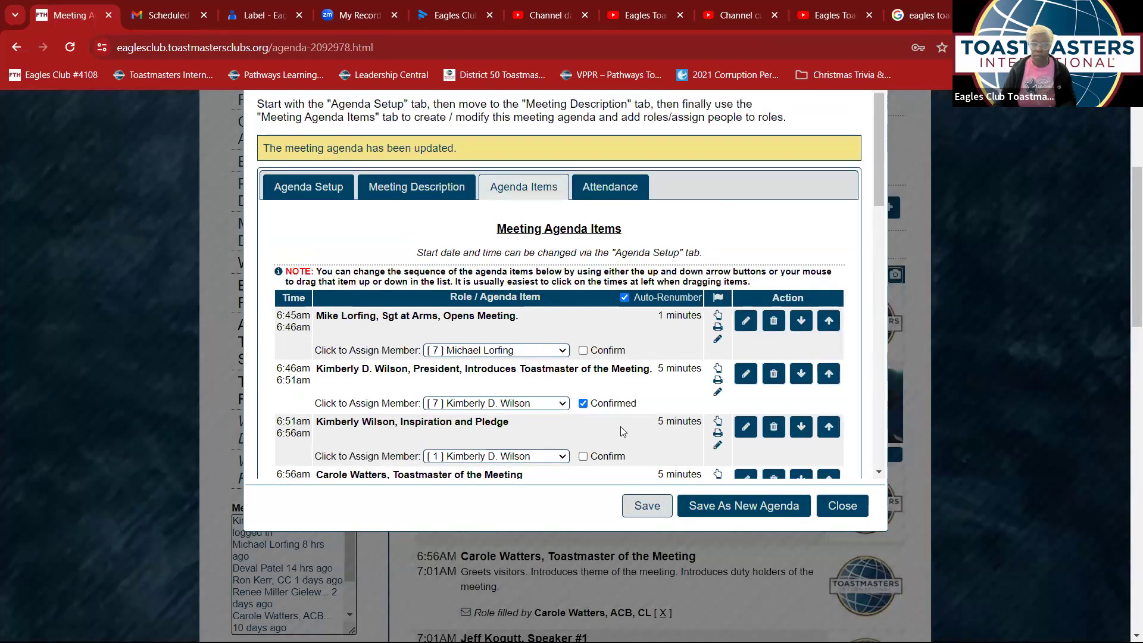
pyautogui.scroll(-3, 602, 408)
pyautogui.click(564, 307)
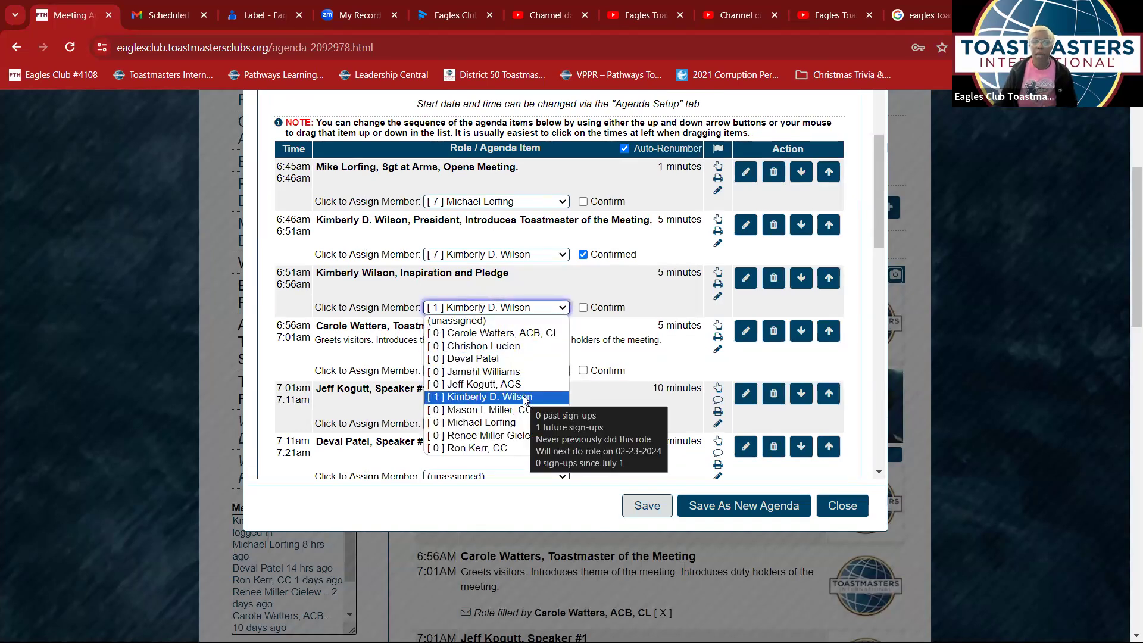
pyautogui.click(522, 396)
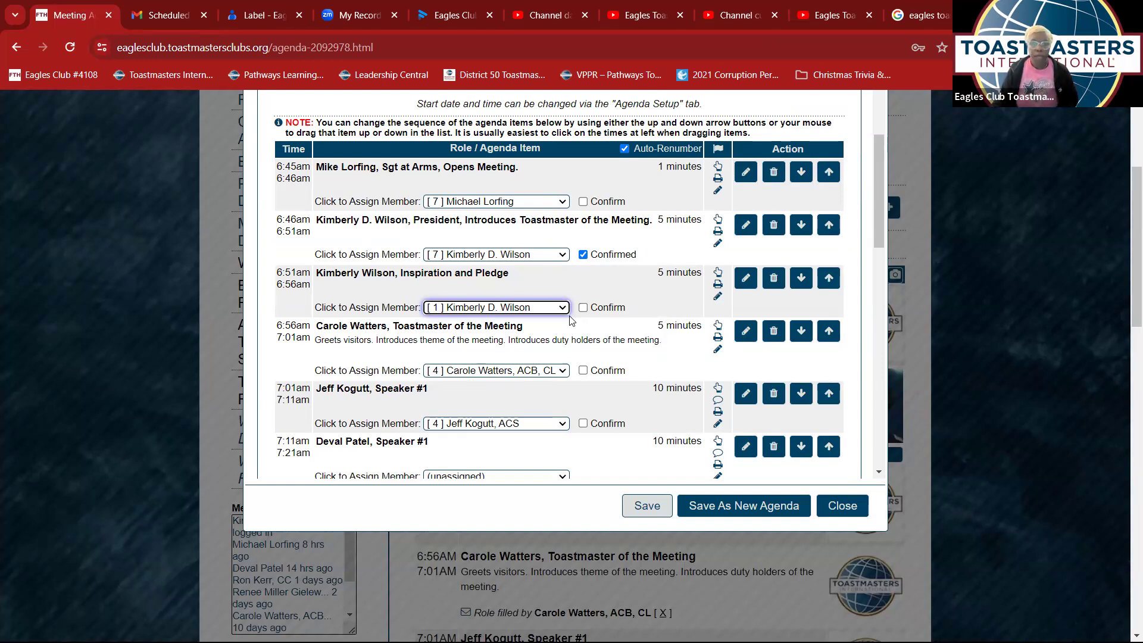
pyautogui.scroll(-3, 571, 320)
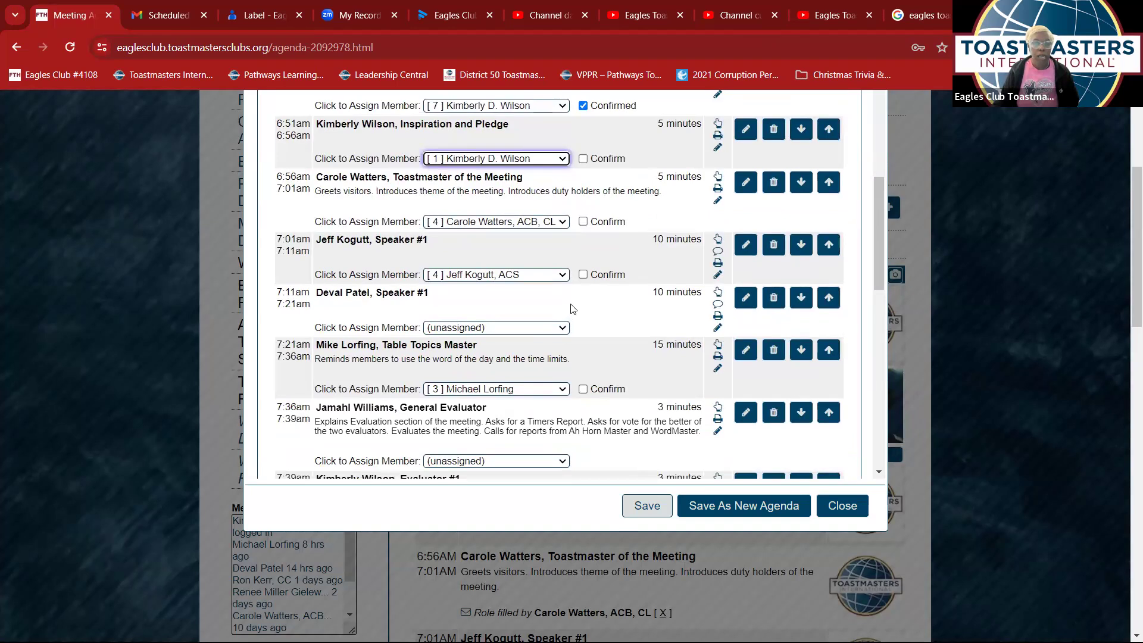
pyautogui.scroll(1, 571, 309)
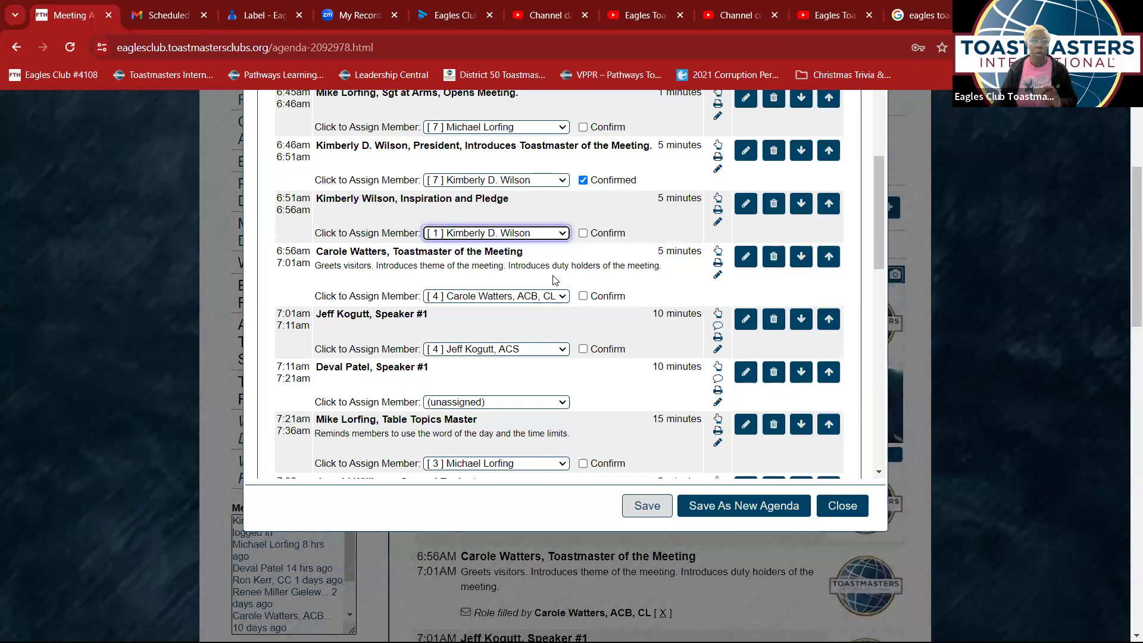
pyautogui.scroll(1, 509, 206)
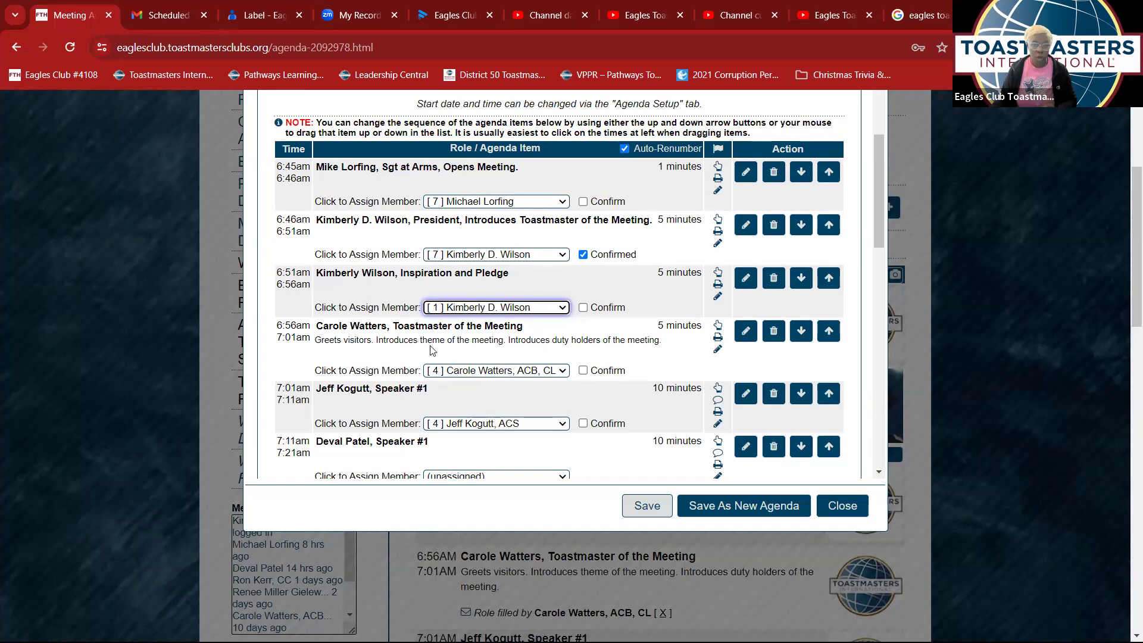
# - Replace the member name in the Toastmaster of the Meeting title with the president's name
pyautogui.click(746, 331)
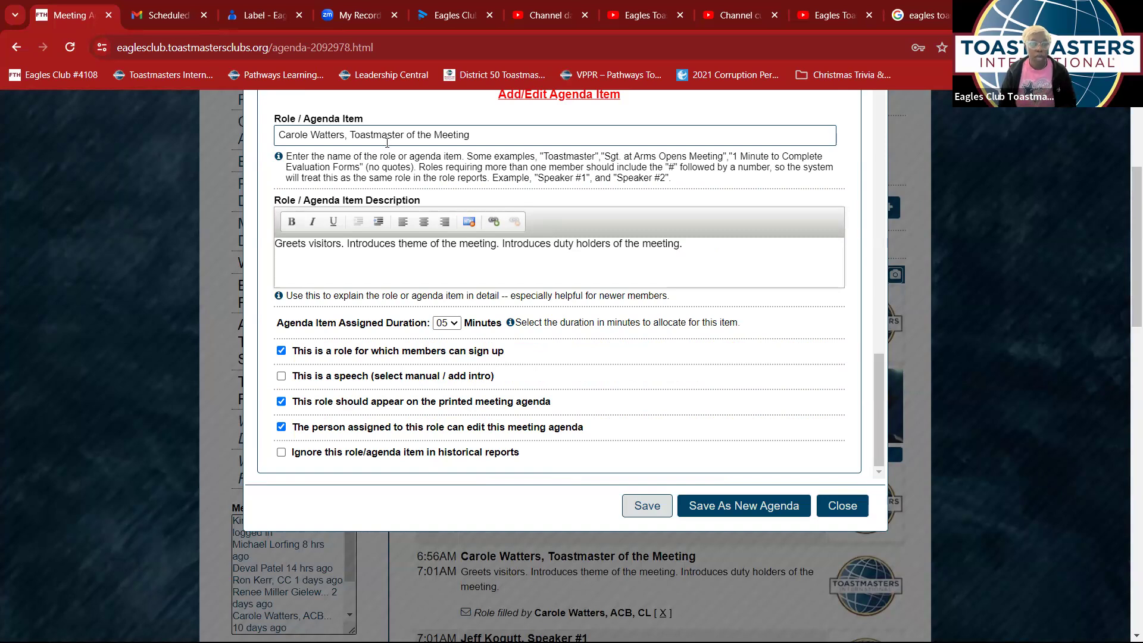
pyautogui.moveTo(344, 135); pyautogui.dragTo(268, 114)
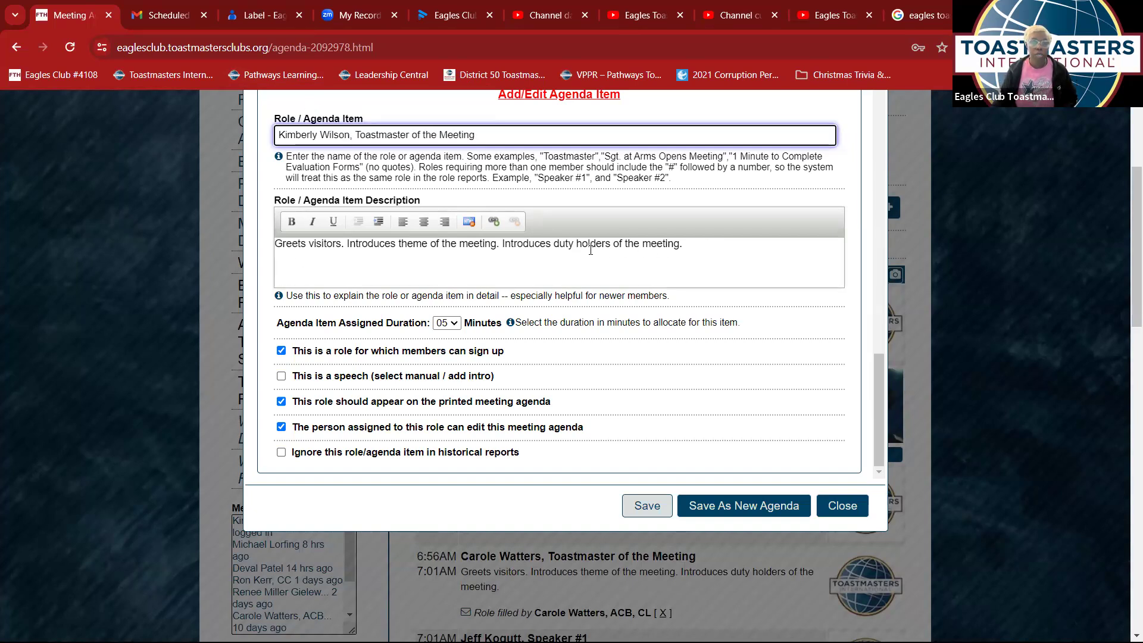
# - Add the description line 'Theme: How to create on line agenda from our website'
pyautogui.click(699, 246)
pyautogui.press('Return')
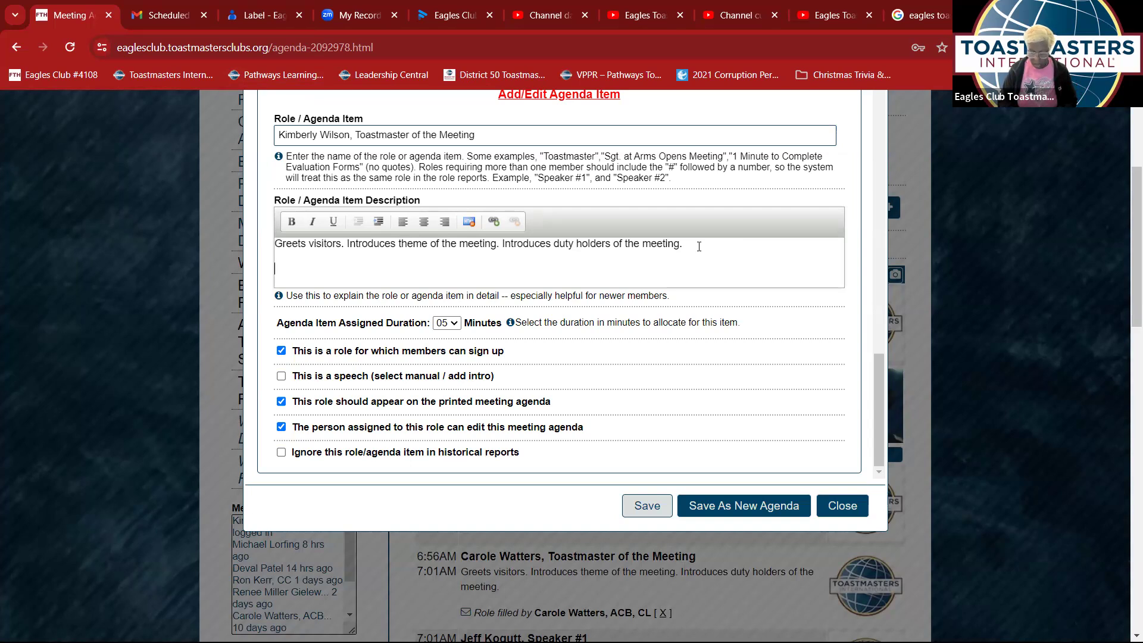
pyautogui.write('Theme:')
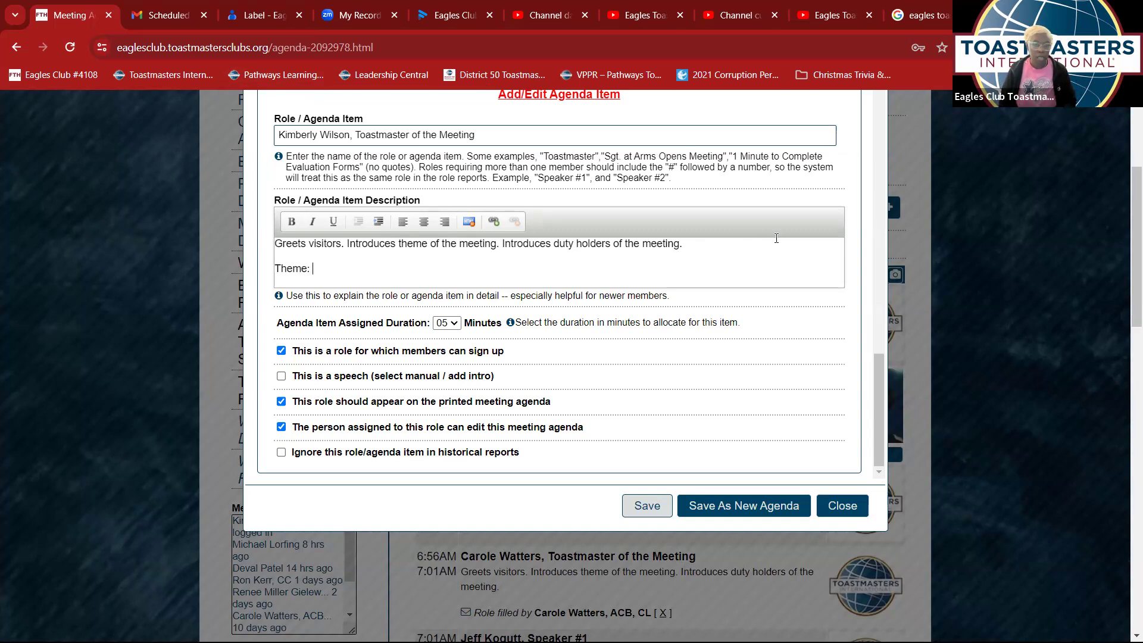
pyautogui.write(' How to create on ')
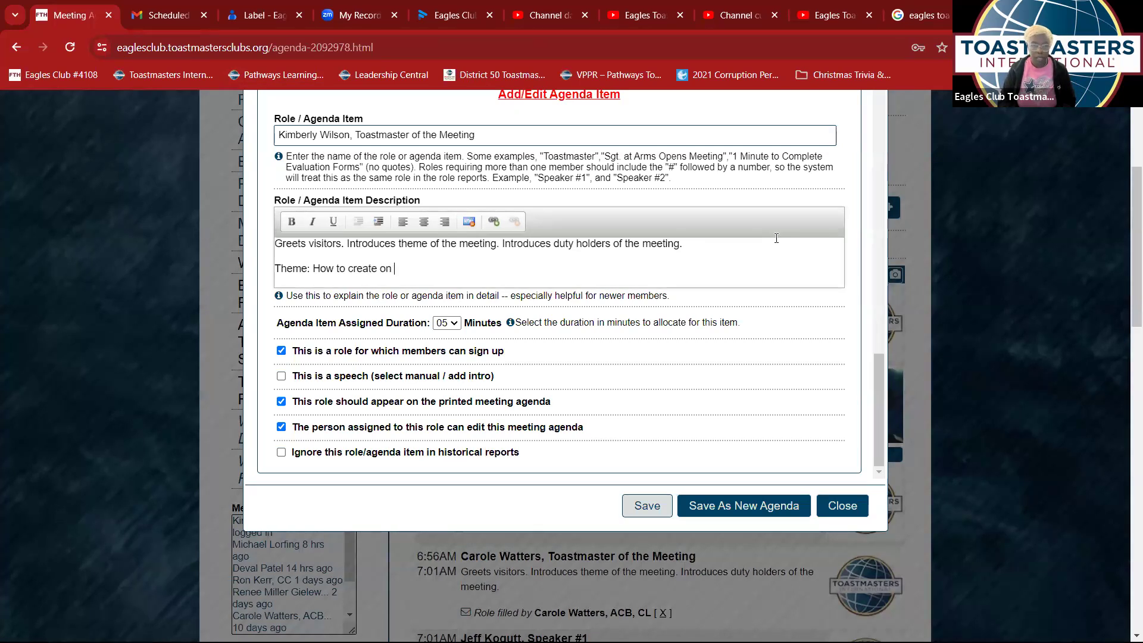
pyautogui.write('line ')
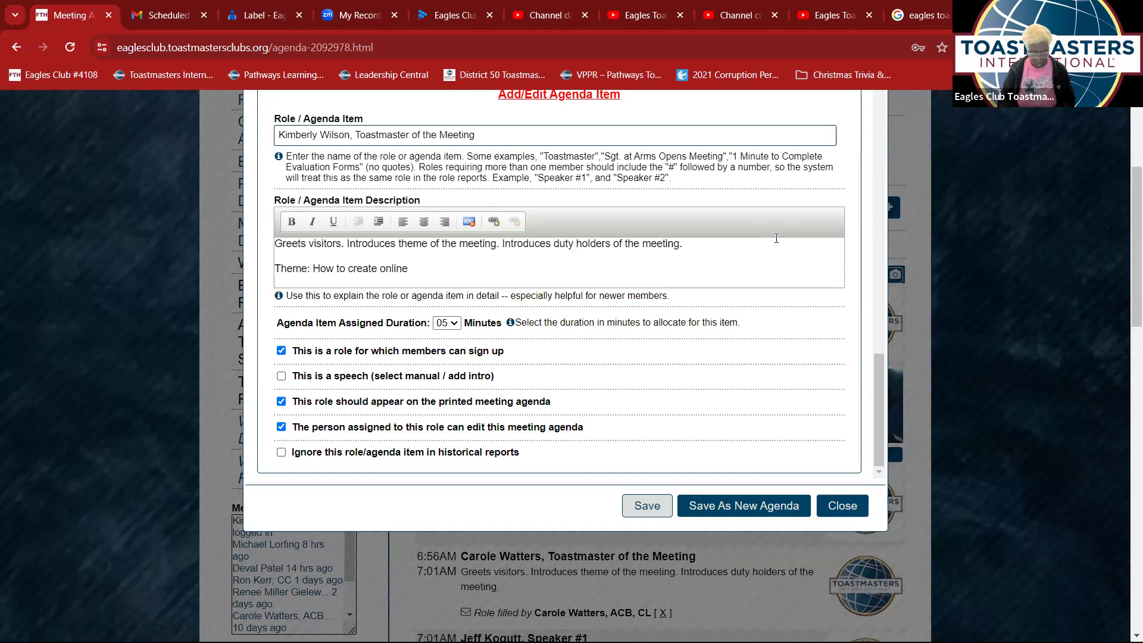
pyautogui.write('agenda from our ')
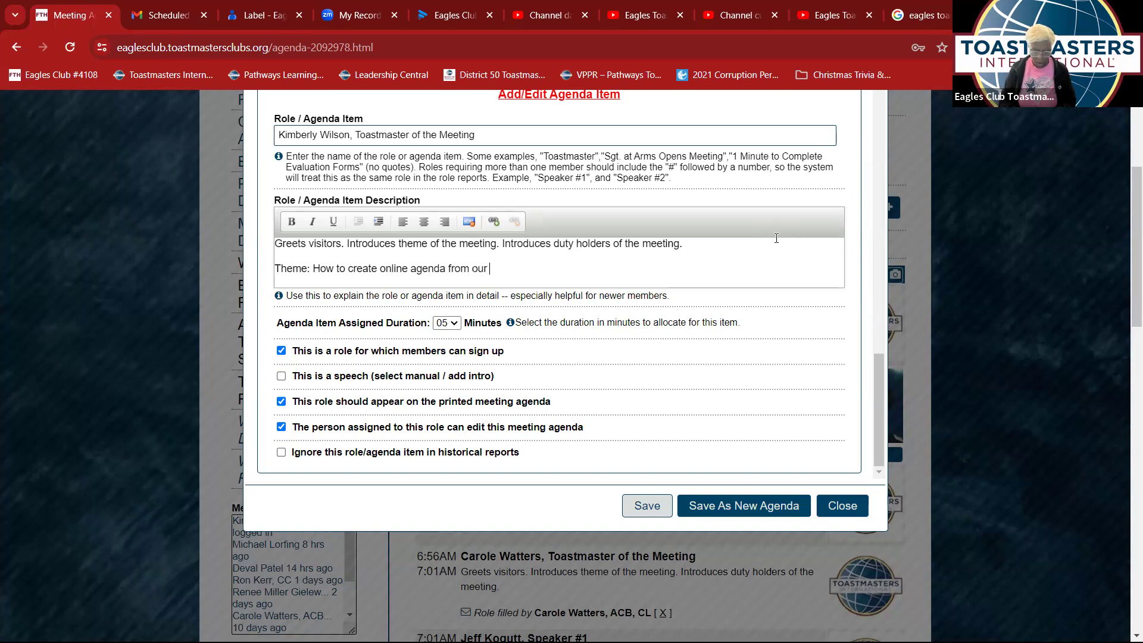
pyautogui.write('website')
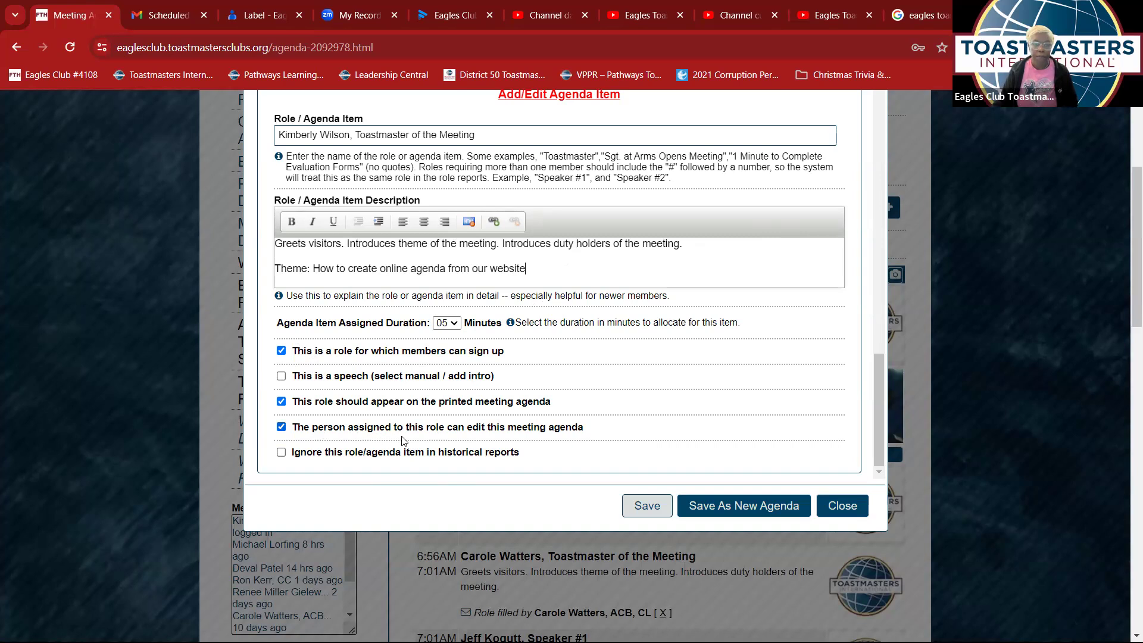
# - Save the Toastmaster item and assign the club president as Toastmaster of the Meeting
pyautogui.click(657, 510)
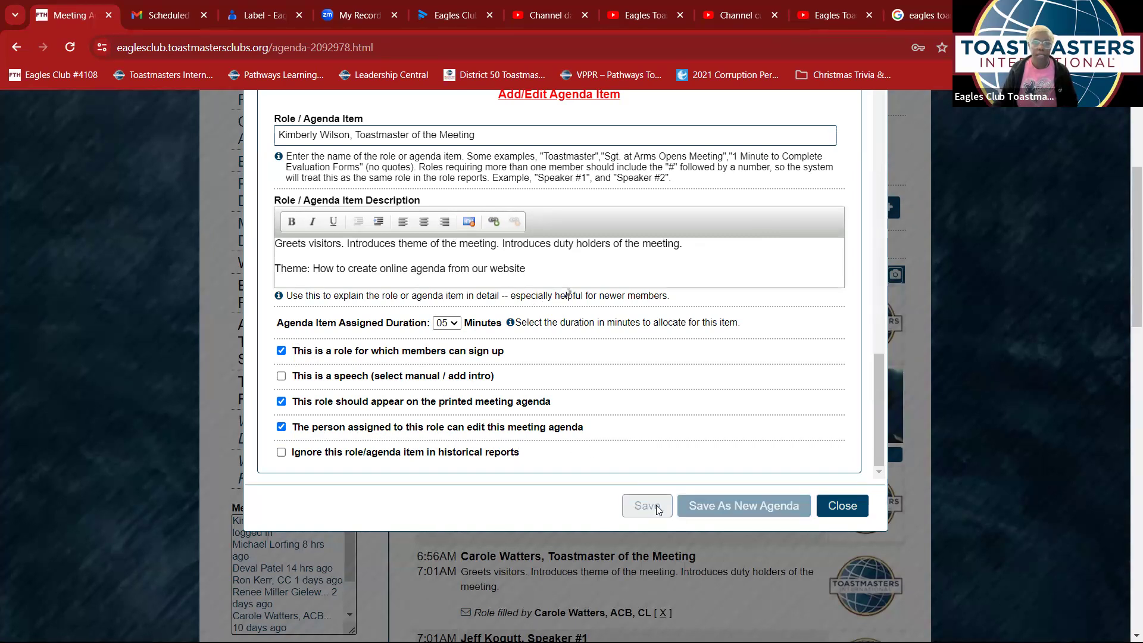
pyautogui.scroll(-4, 639, 419)
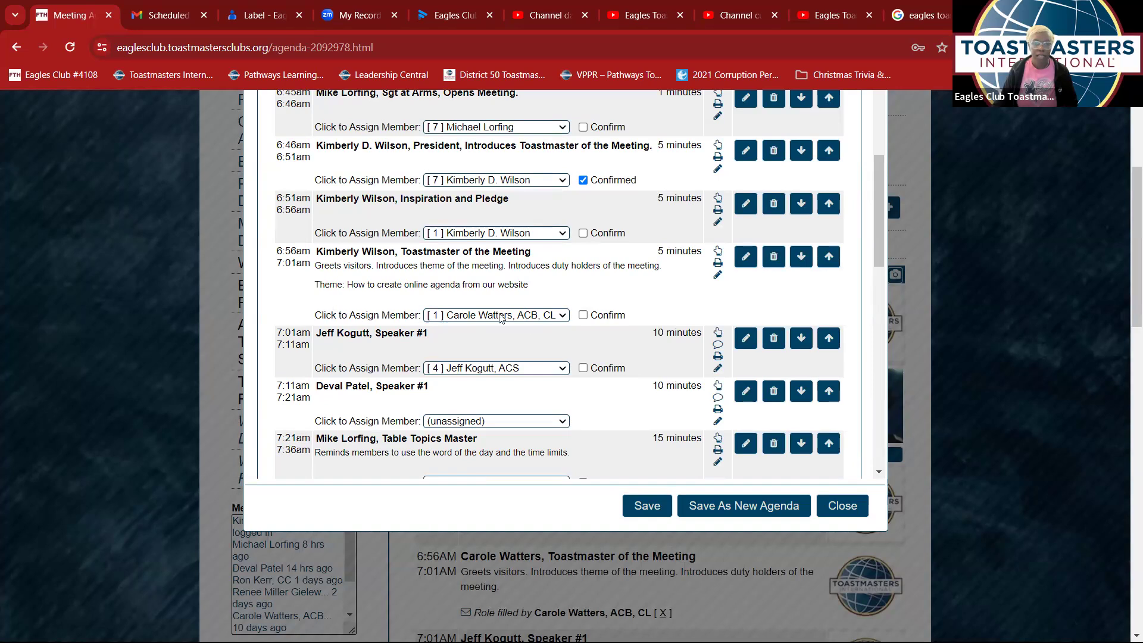
pyautogui.click(561, 316)
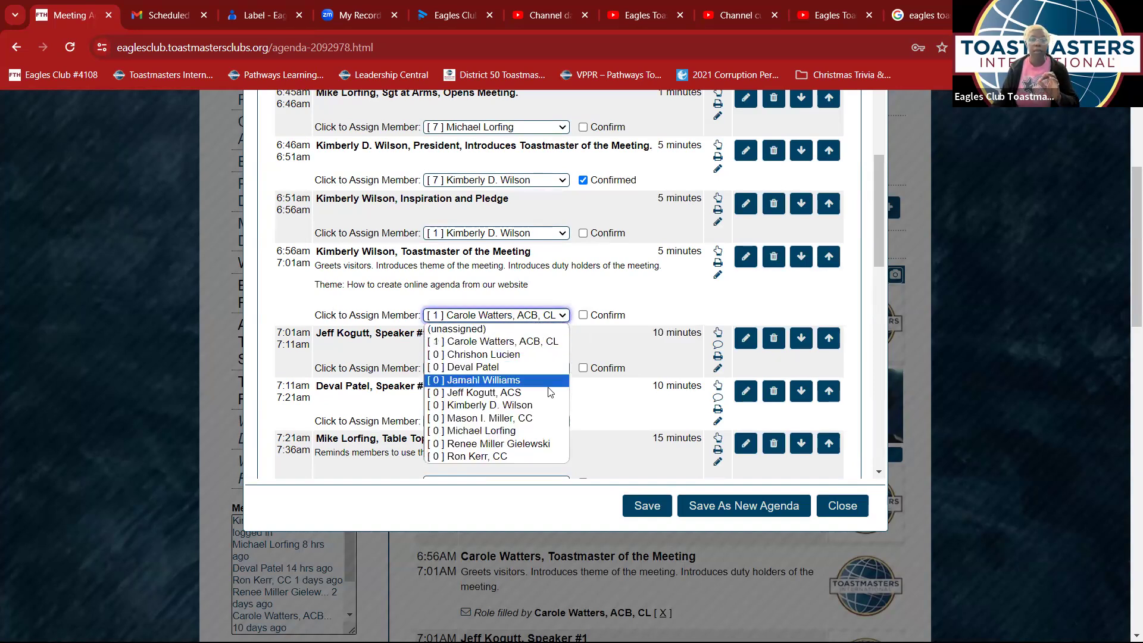
pyautogui.click(549, 406)
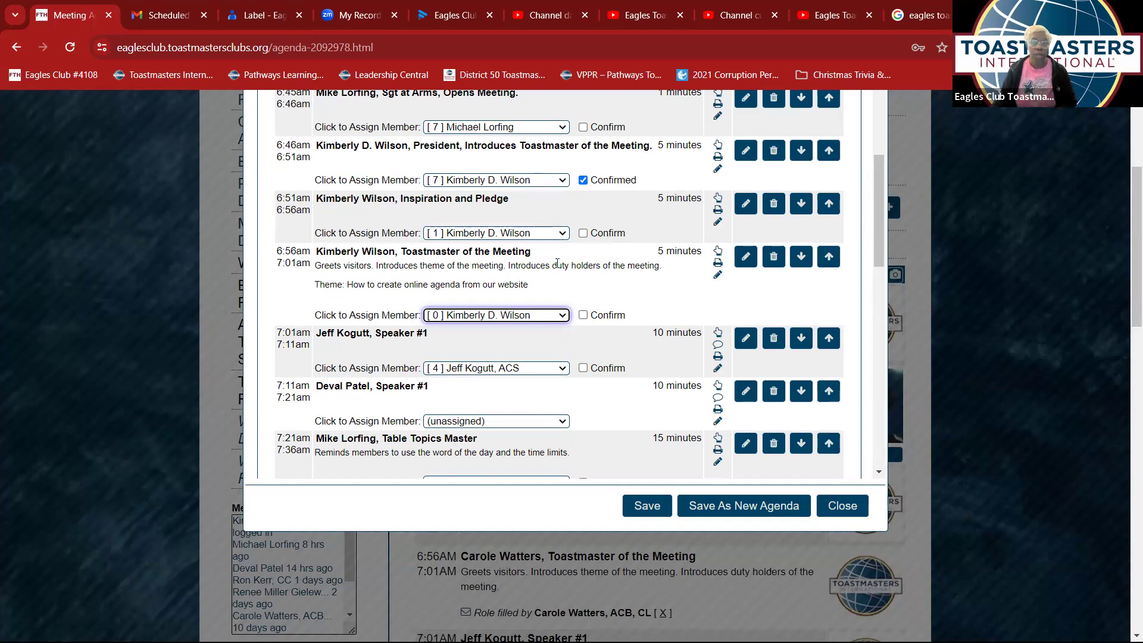
pyautogui.scroll(-2, 429, 319)
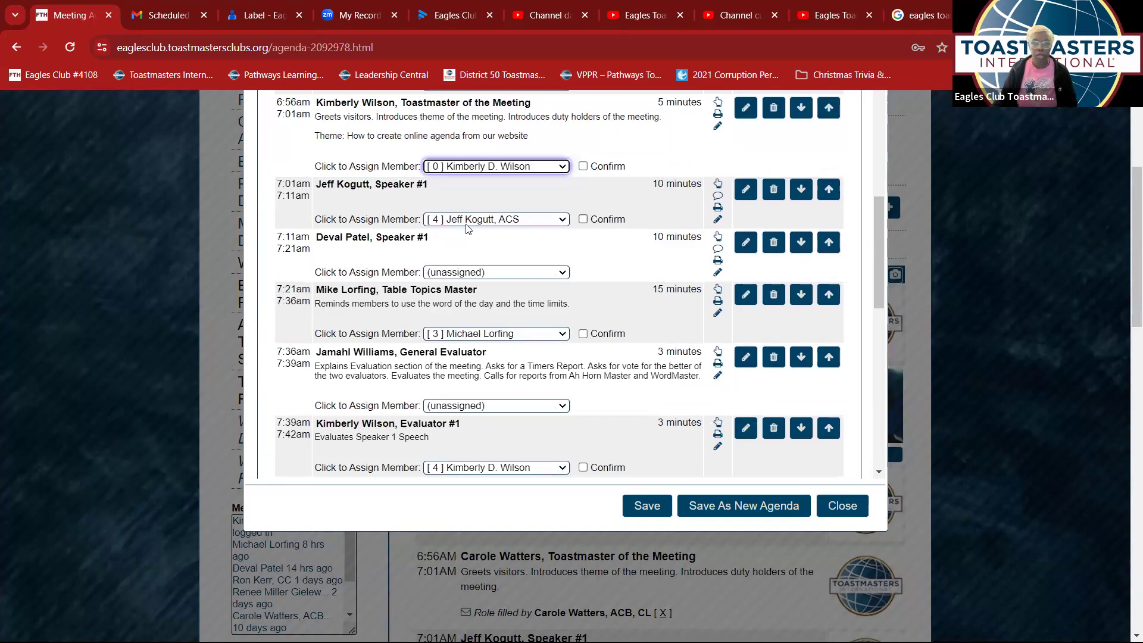
# - Replace the old speaker's name in the Speaker 1 item title with the new speaker's name
pyautogui.click(739, 192)
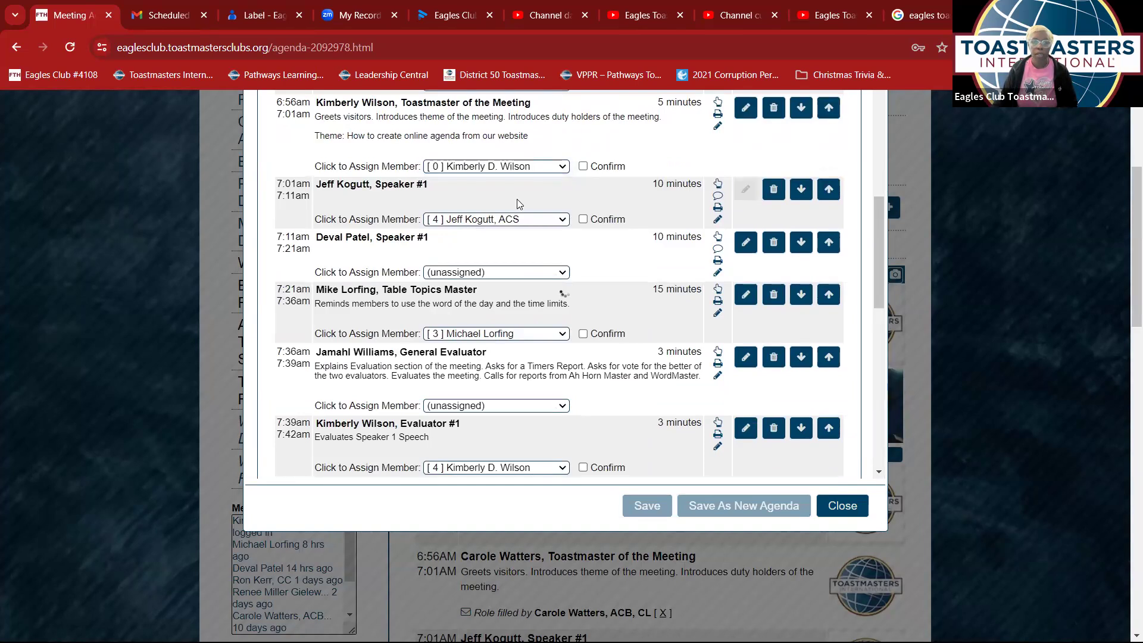
pyautogui.click(394, 133)
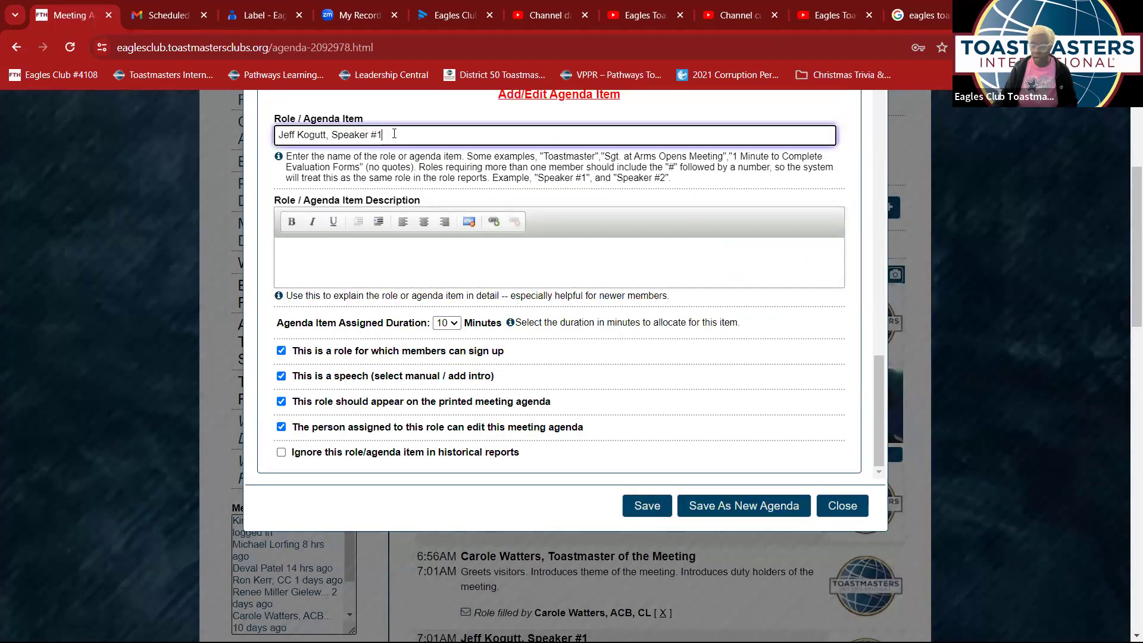
pyautogui.press('BackSpace')
pyautogui.write('2')
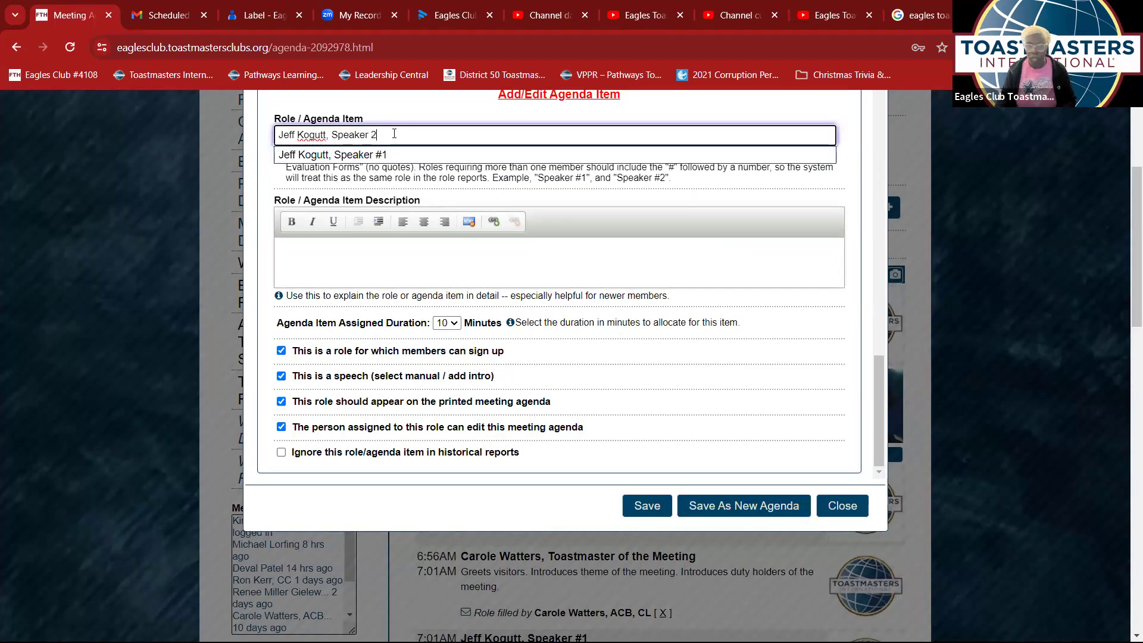
pyautogui.press('BackSpace')
pyautogui.write('1')
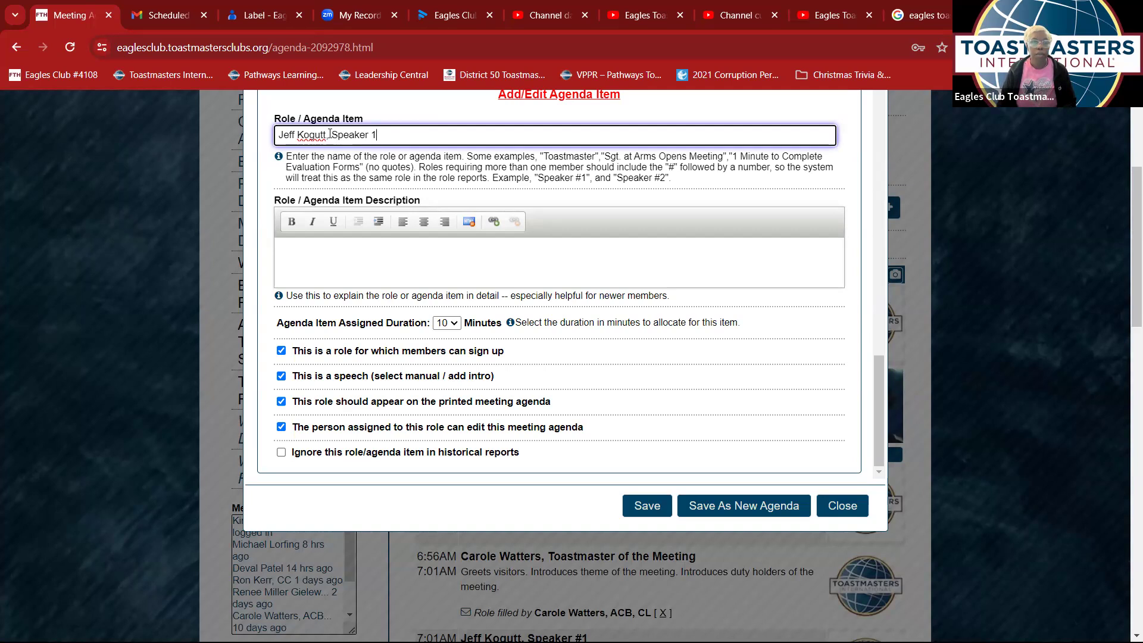
pyautogui.moveTo(298, 133); pyautogui.dragTo(248, 137)
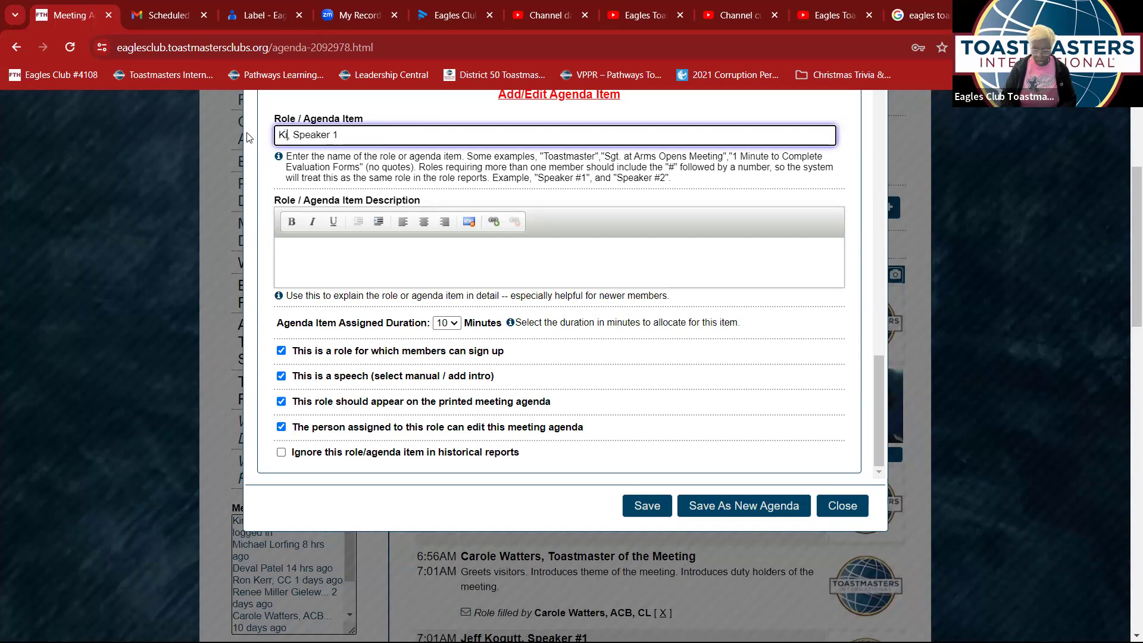
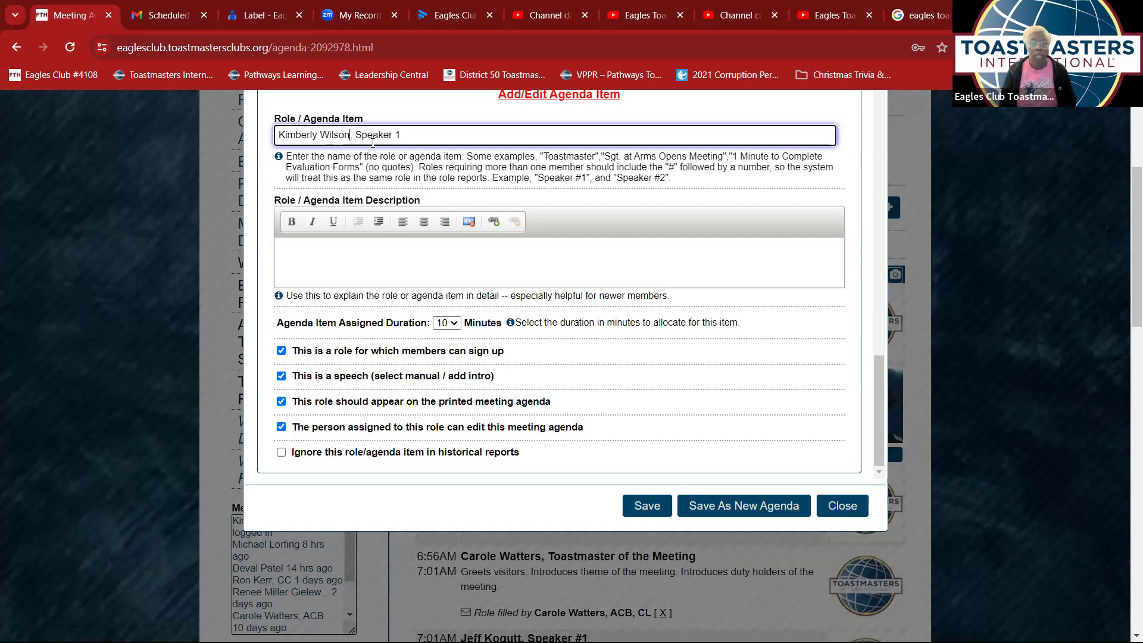
# - Describe the item as 'Speech Title: How To' and save it
pyautogui.click(382, 253)
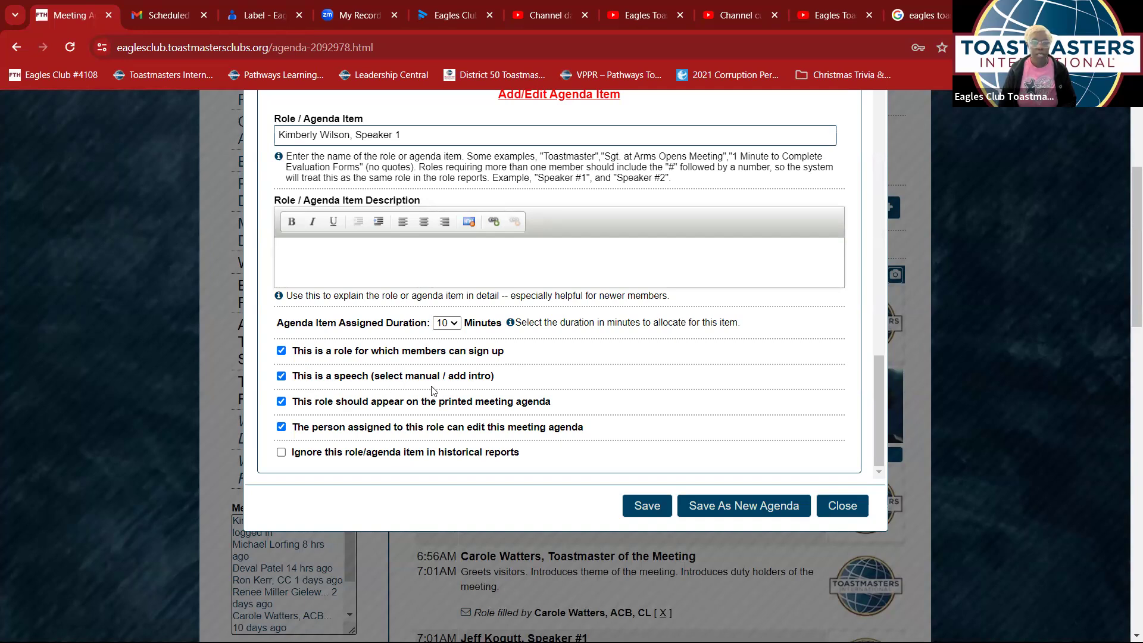
pyautogui.click(282, 376)
pyautogui.click(282, 376)
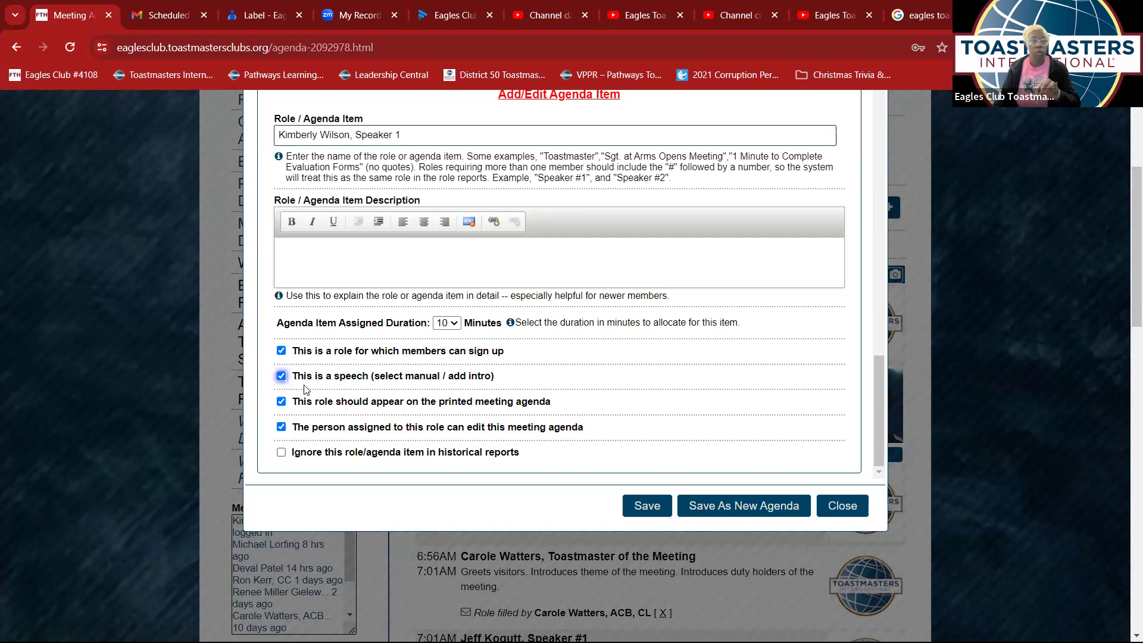
pyautogui.click(391, 261)
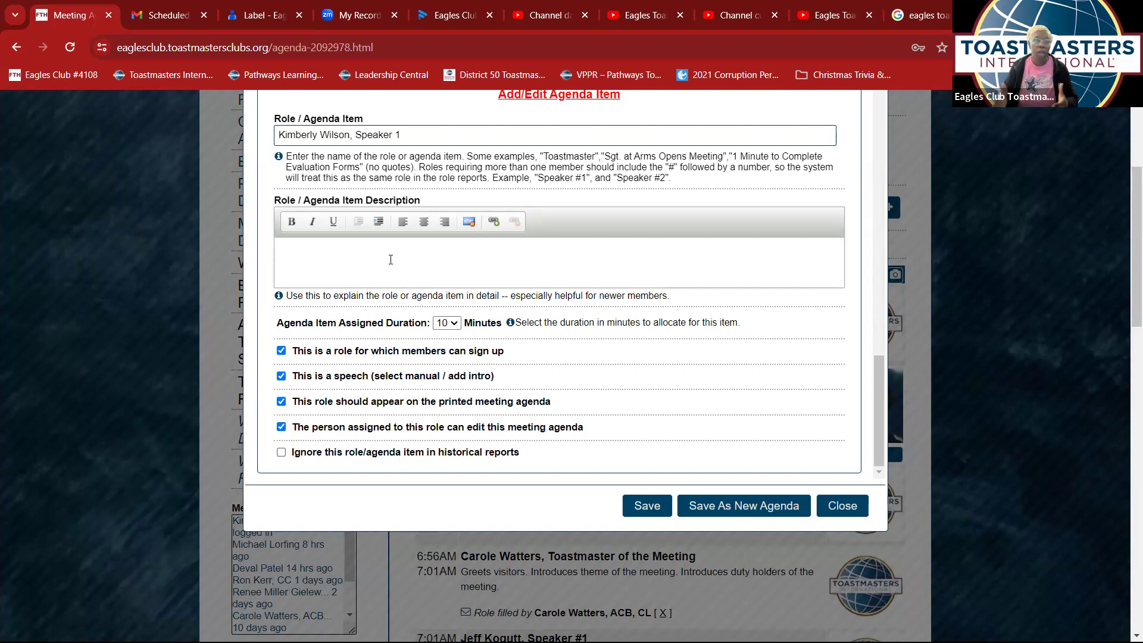
pyautogui.click(649, 507)
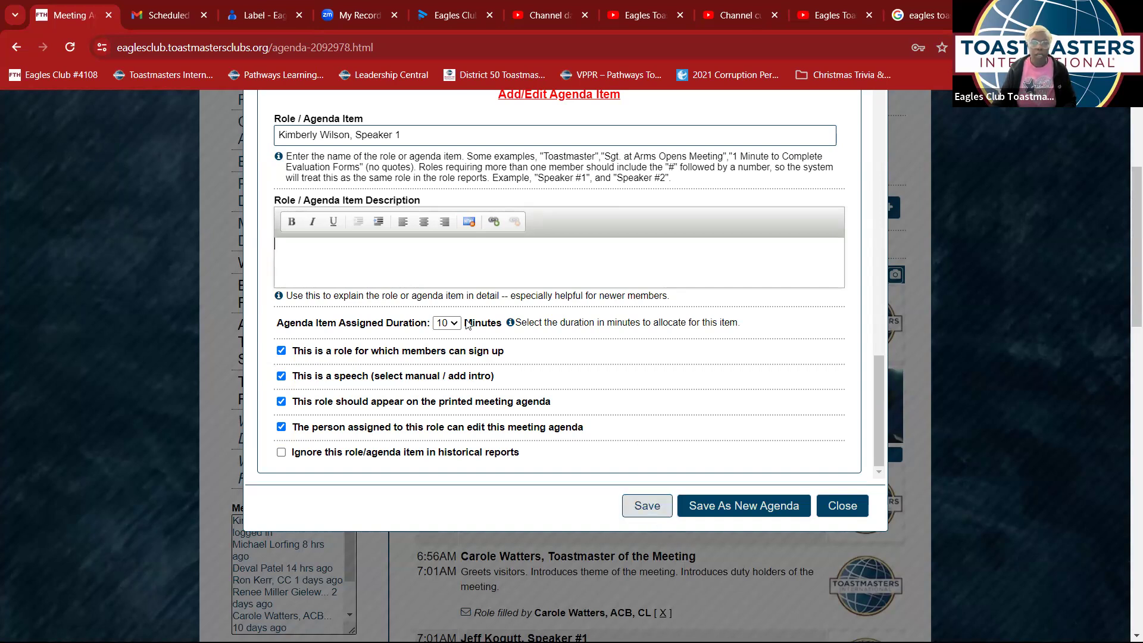
pyautogui.write('S')
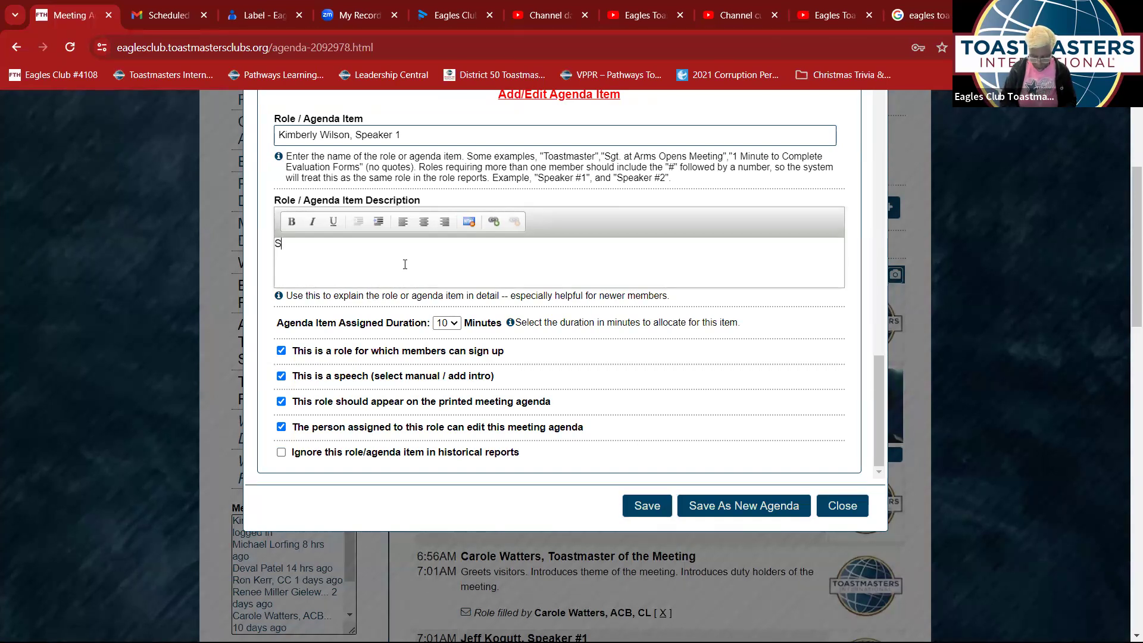
pyautogui.write('peech Title')
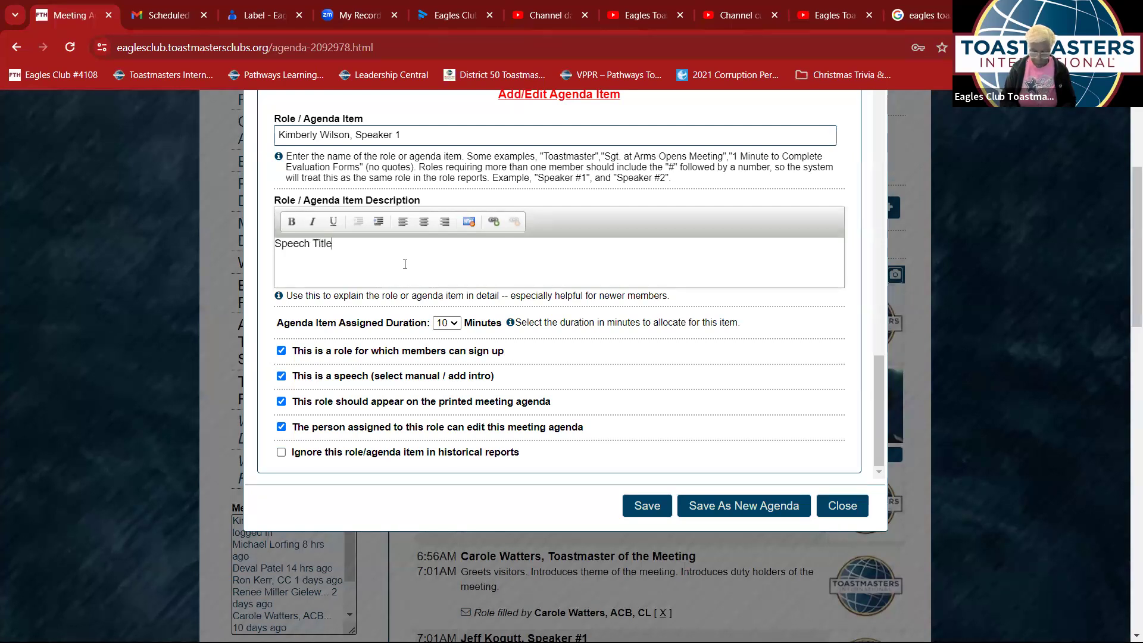
pyautogui.write(': How To')
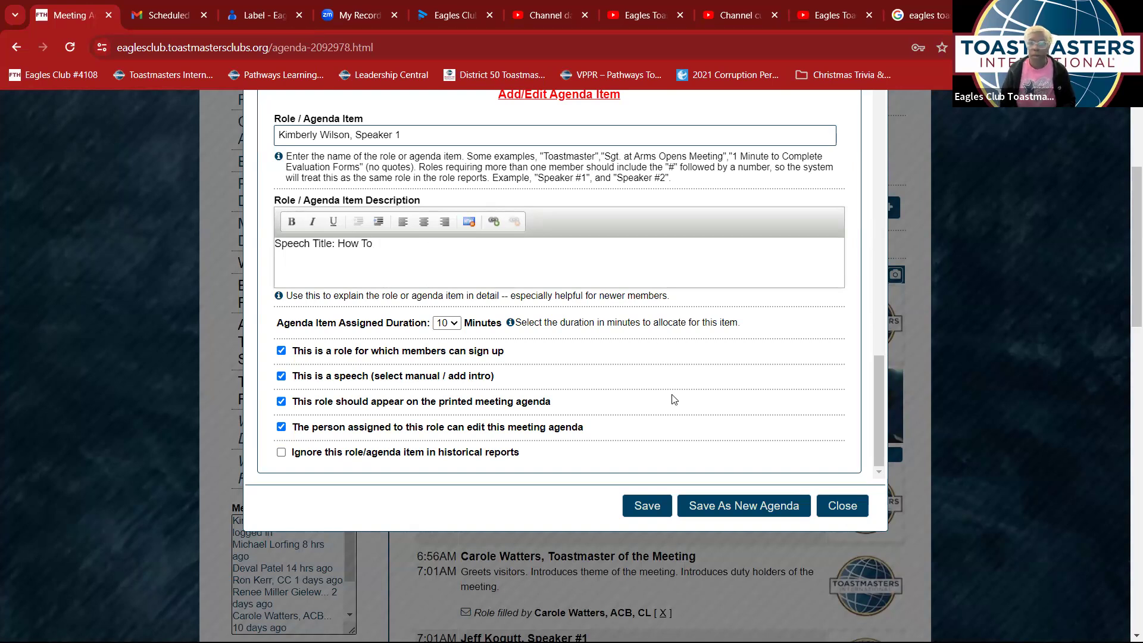
pyautogui.click(646, 512)
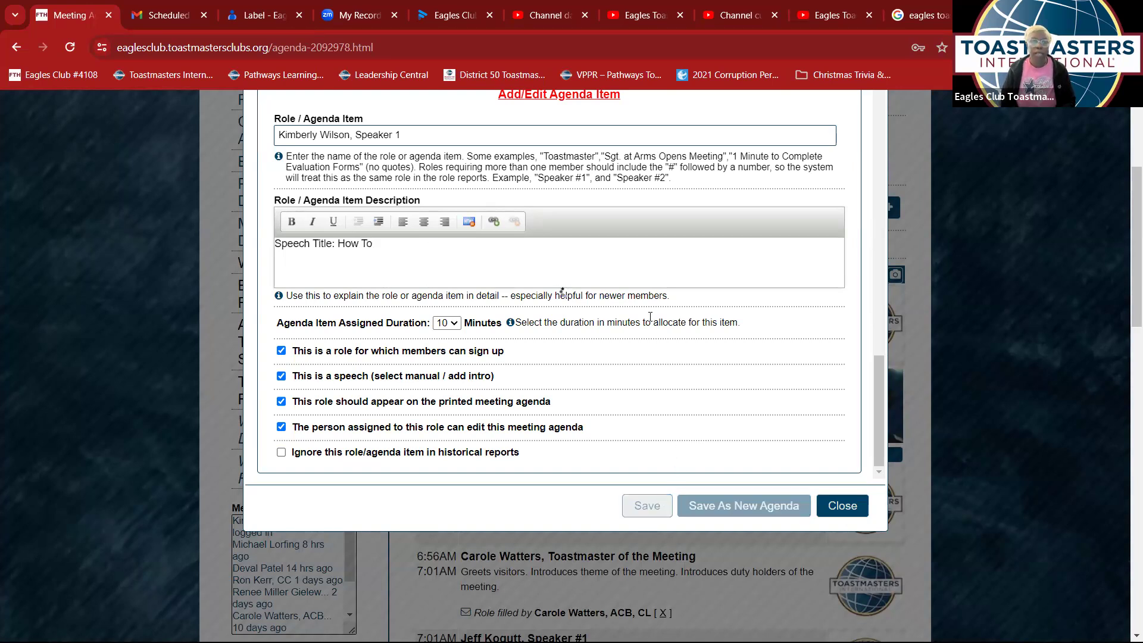
# - Choose the member named in the title from Speaker 1's member dropdown
pyautogui.scroll(-6, 649, 318)
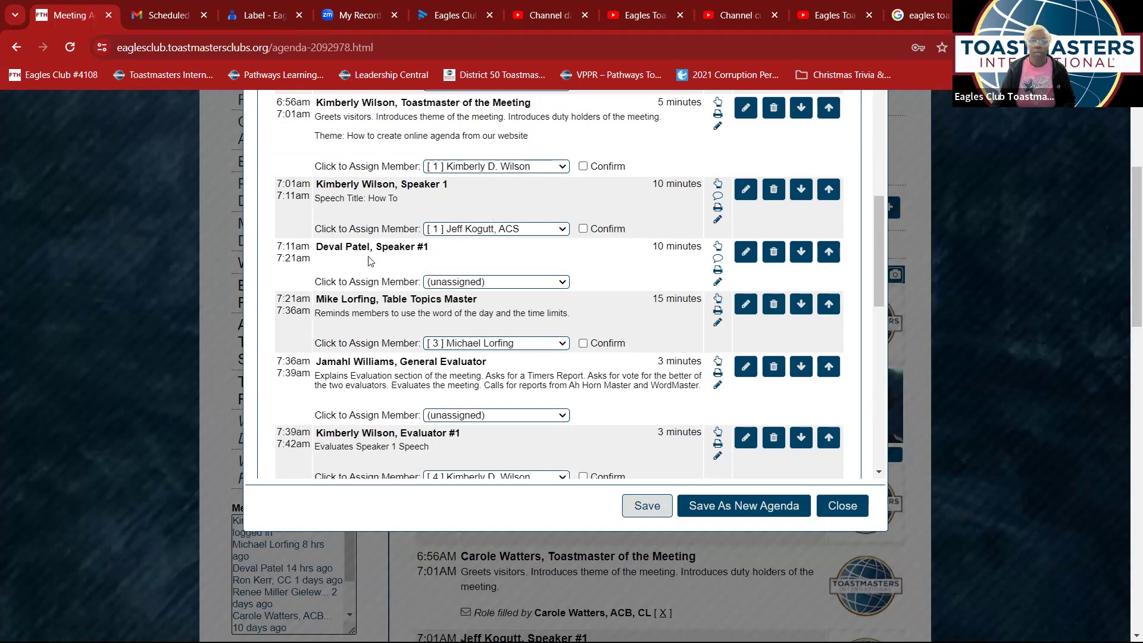
pyautogui.click(563, 230)
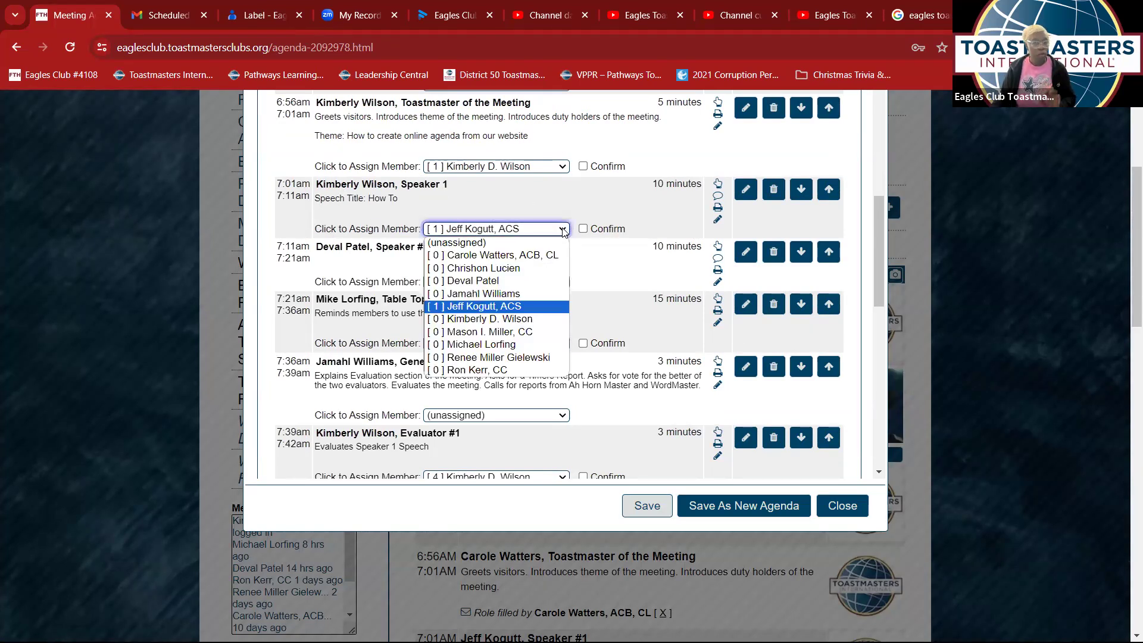
pyautogui.click(545, 320)
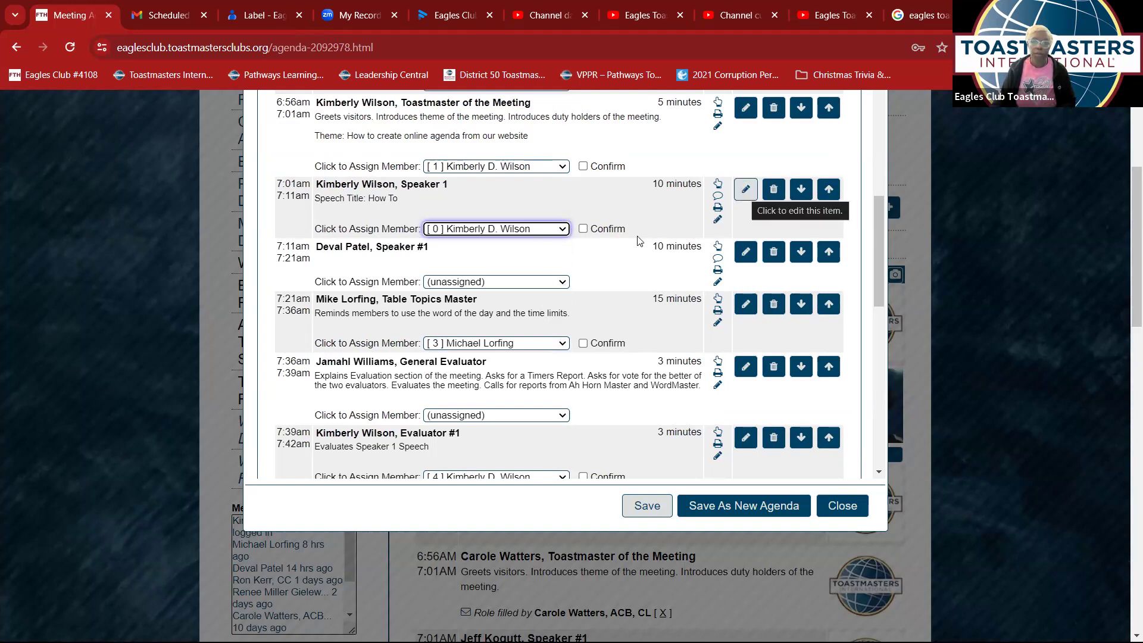
# - Retitle the second speaker item as Speaker 2 with the new speaker's name
pyautogui.click(748, 252)
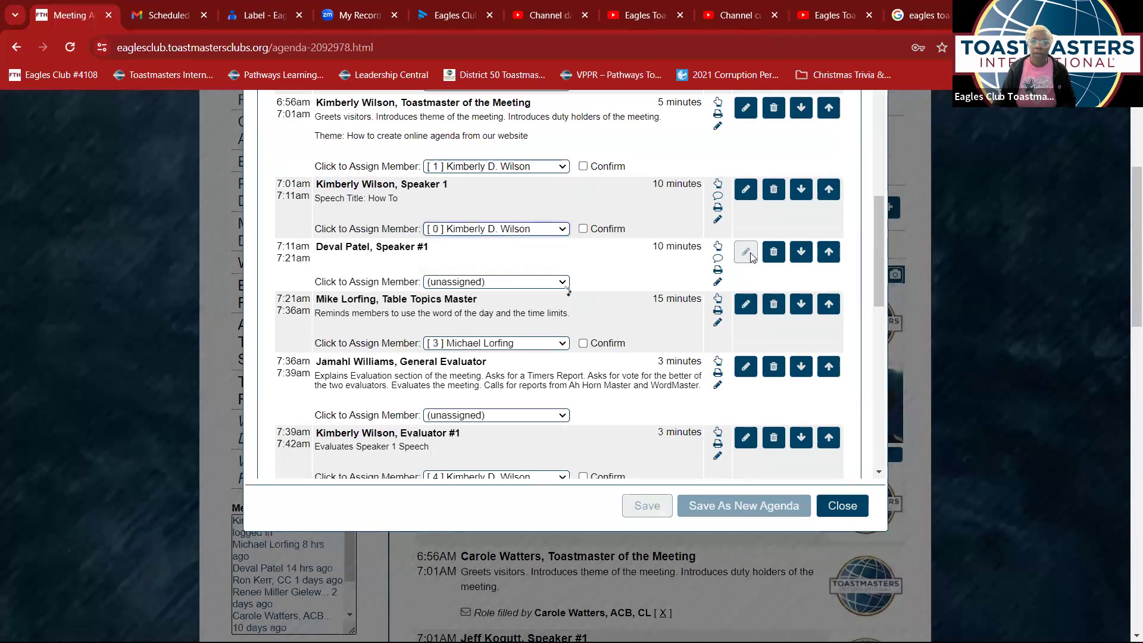
pyautogui.click(388, 133)
pyautogui.press('BackSpace')
pyautogui.press('BackSpace')
pyautogui.write('2')
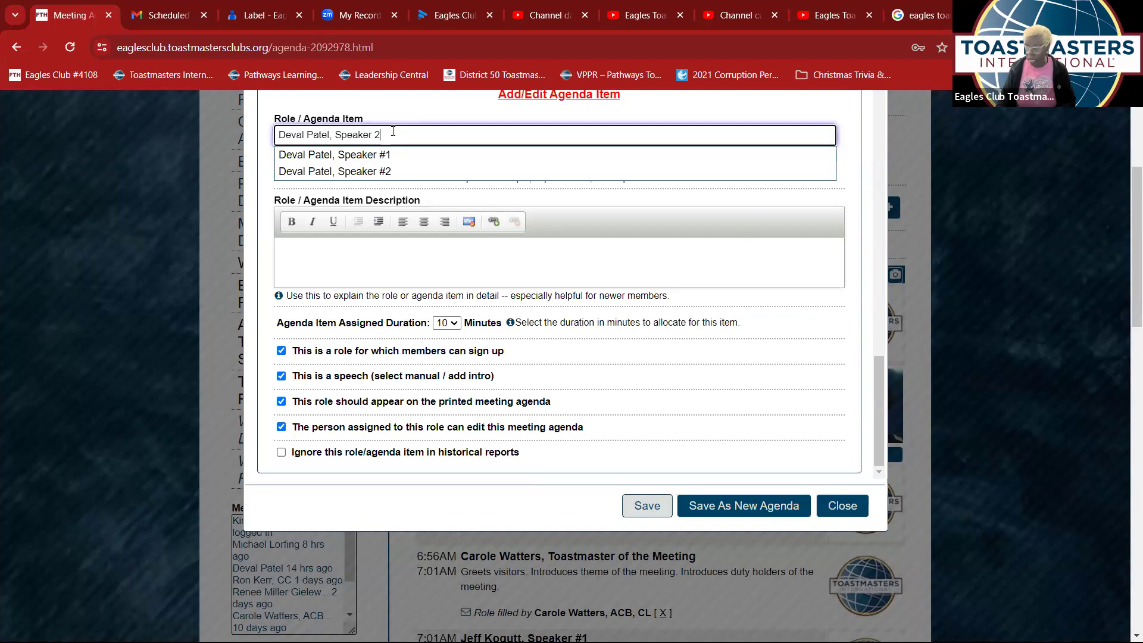
pyautogui.moveTo(328, 135); pyautogui.dragTo(231, 136)
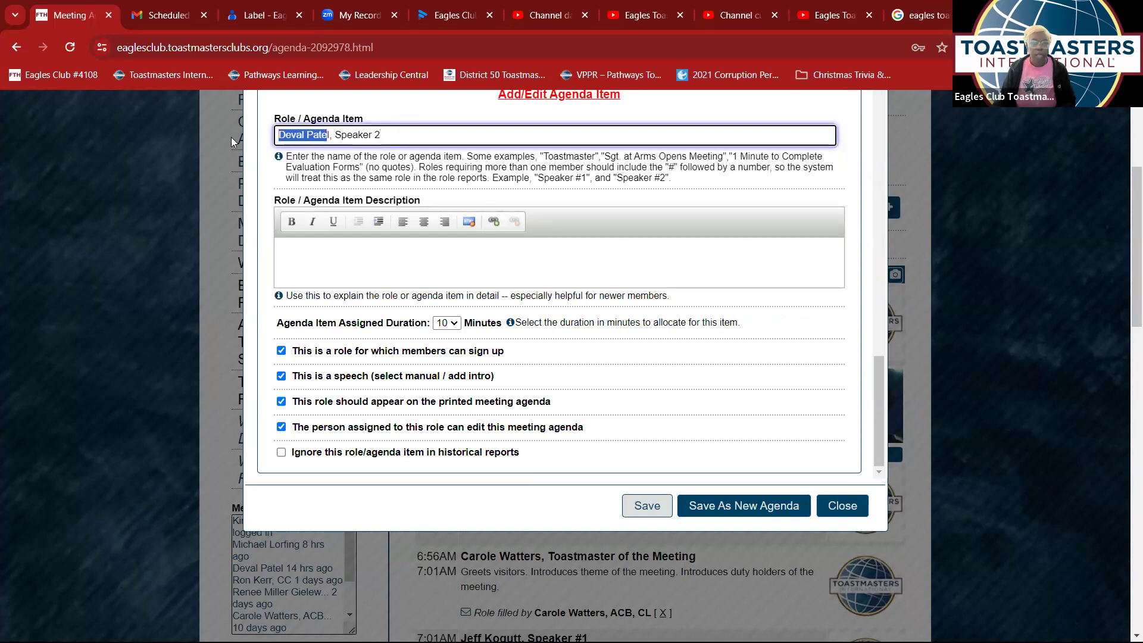
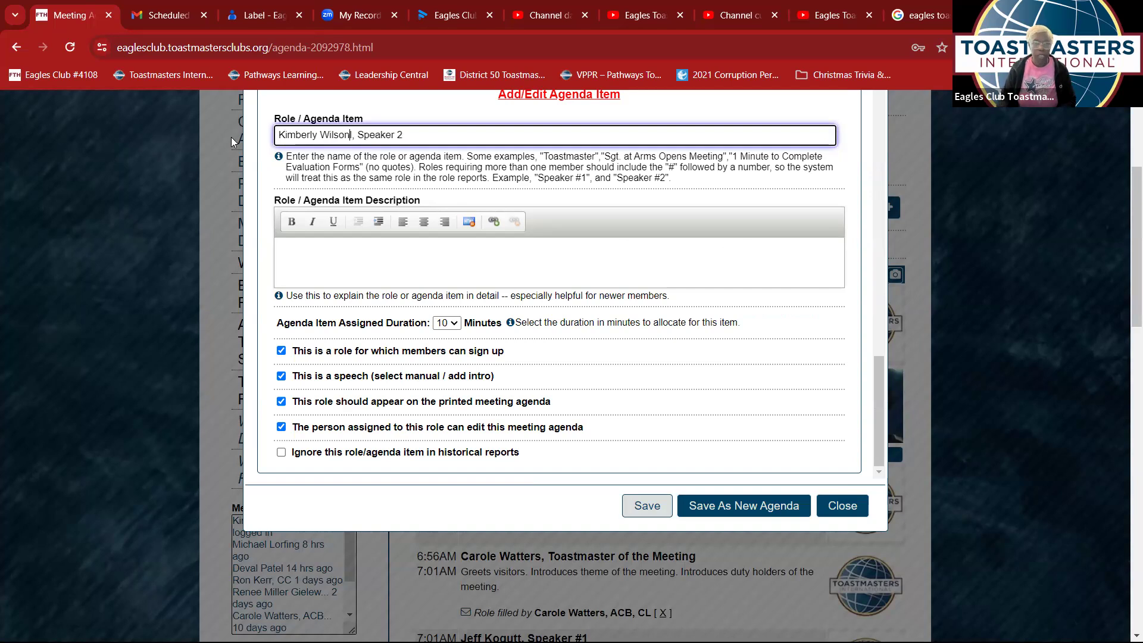
# - Describe it as 'Speech Title: How To To' and 'Duration: 5-7 Min', then save
pyautogui.click(350, 261)
pyautogui.write('Speec')
pyautogui.write('h ')
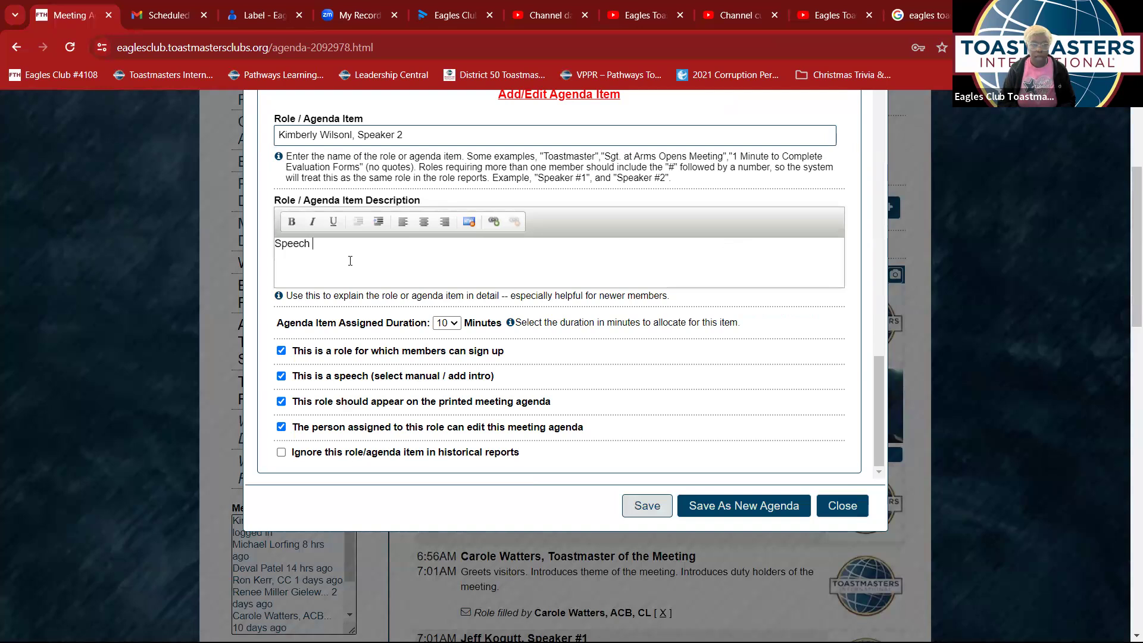
pyautogui.write('Ti')
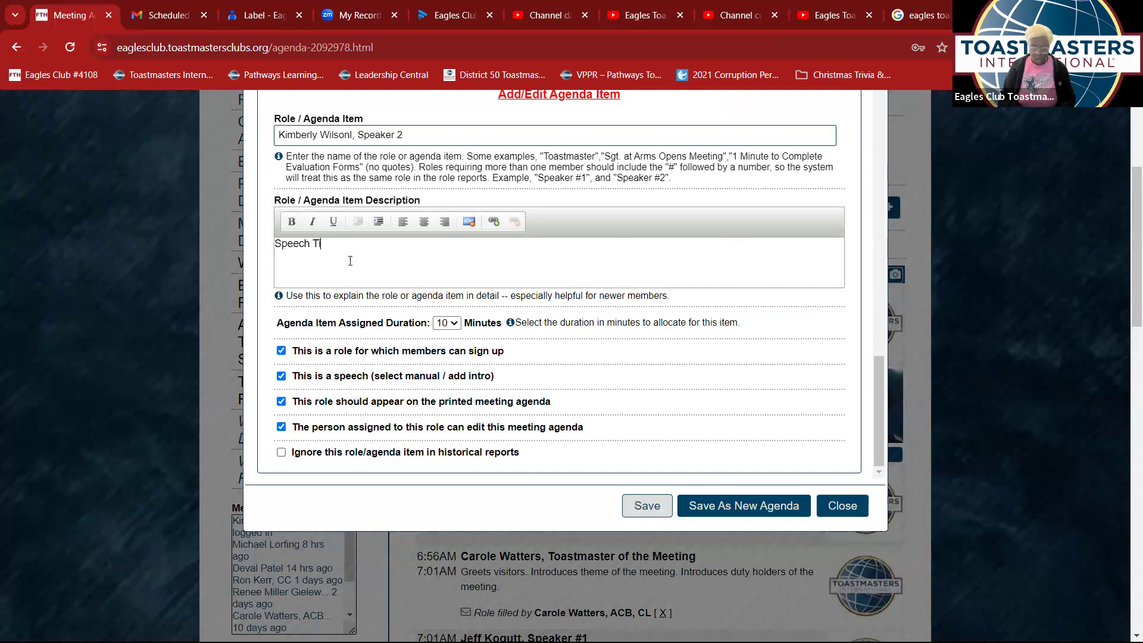
pyautogui.write('tle')
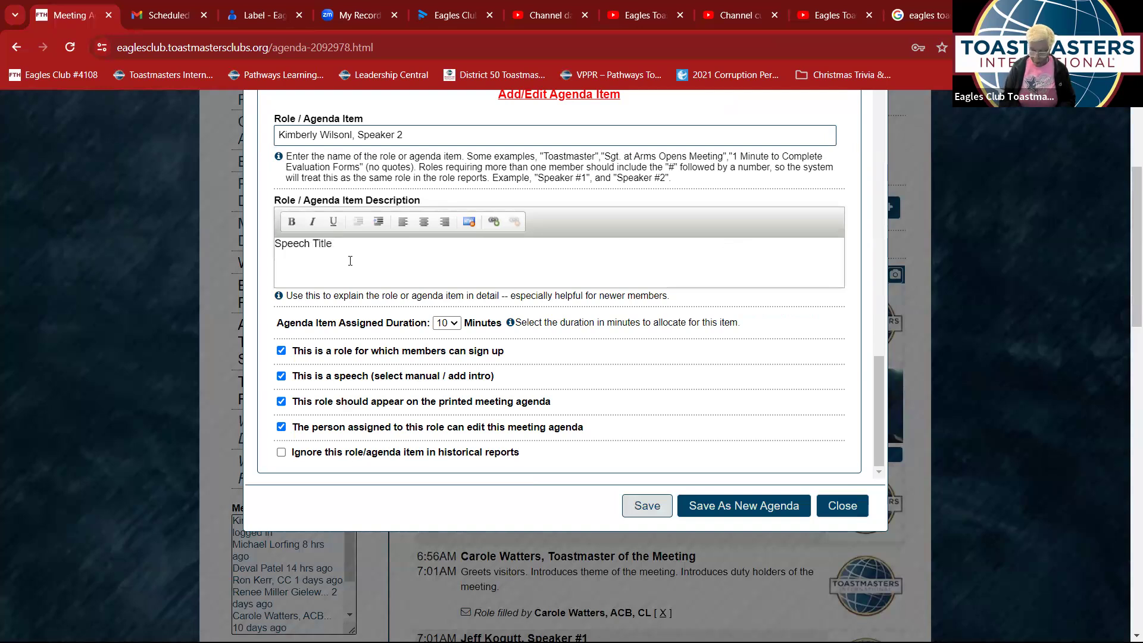
pyautogui.write(':  Duration: 5-7 Mi')
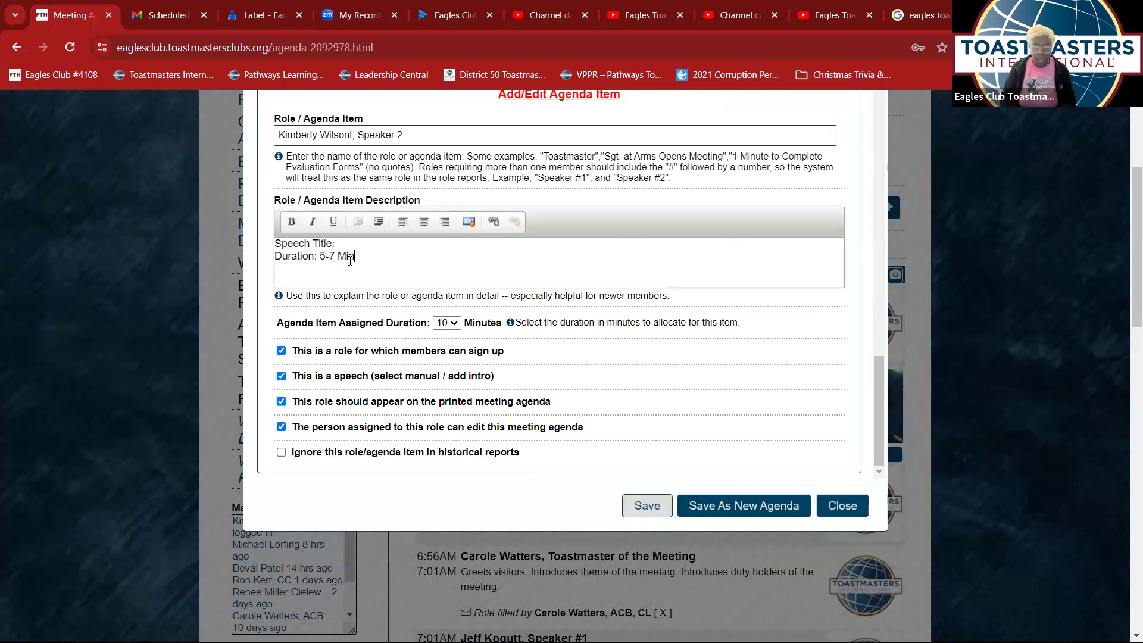
pyautogui.write('n')
pyautogui.click(357, 244)
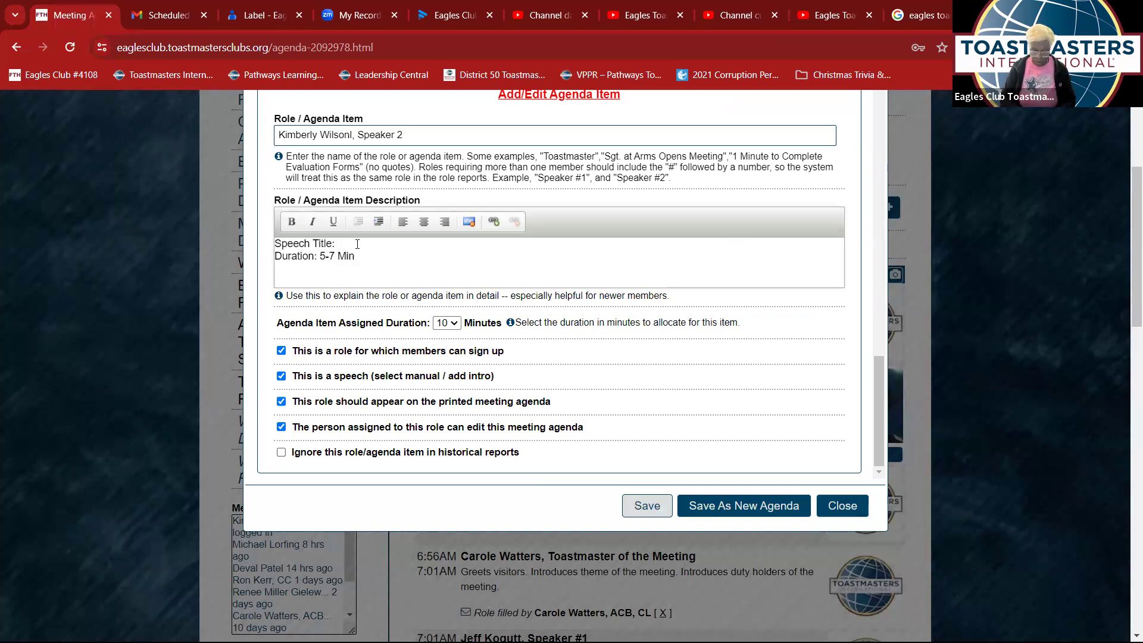
pyautogui.write('How To To')
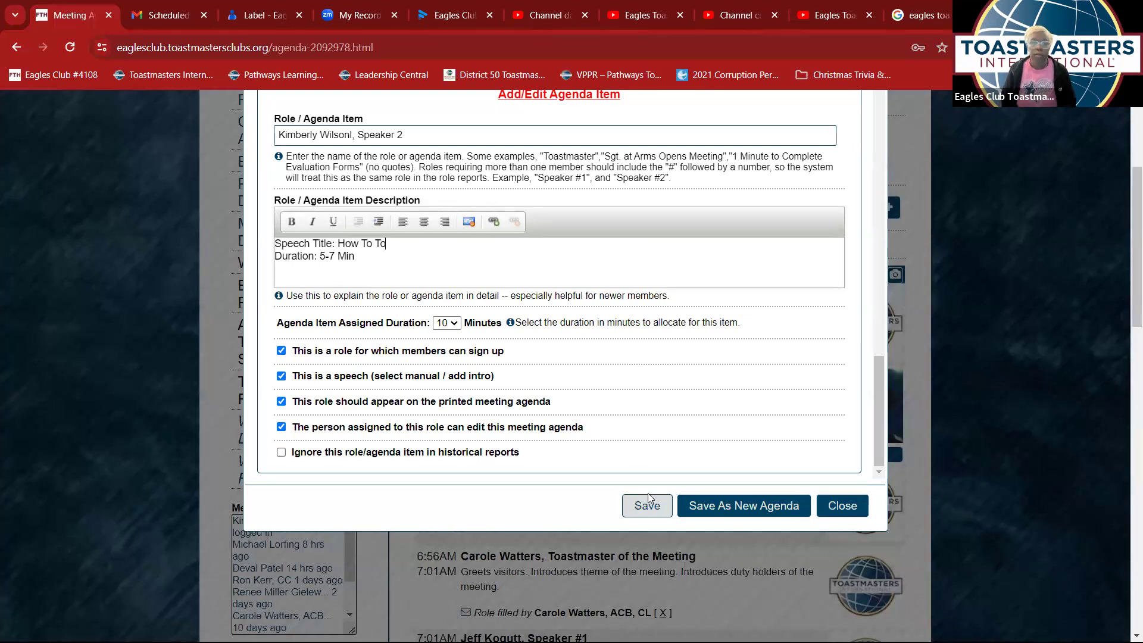
pyautogui.click(652, 513)
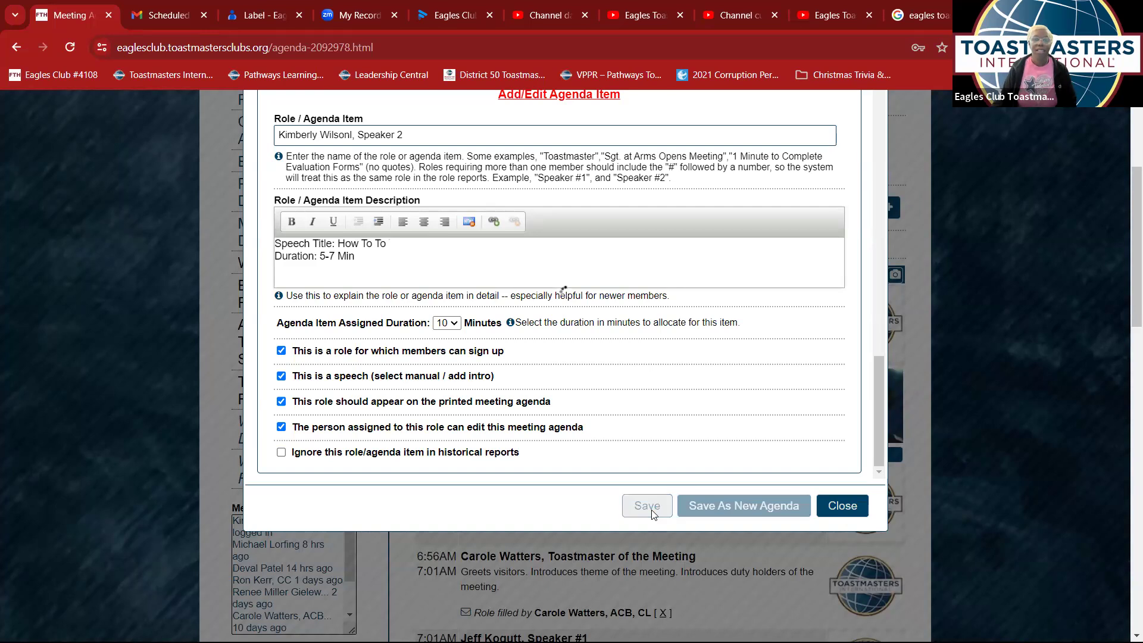
pyautogui.scroll(-6, 629, 411)
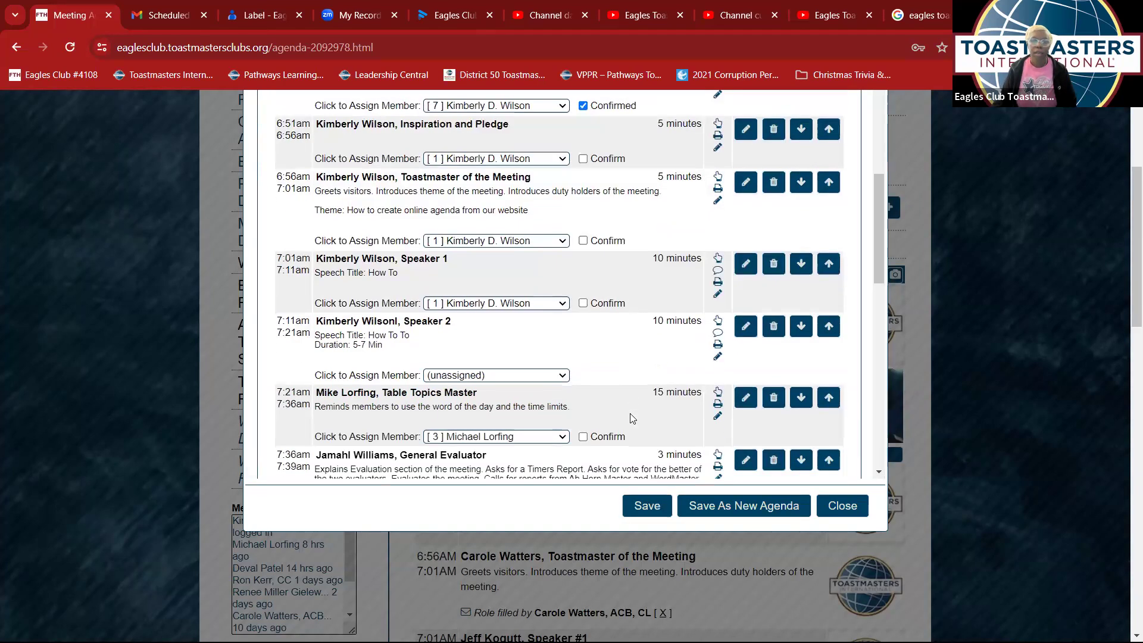
# - Reopen the Toastmaster of the Meeting item and save it unchanged
pyautogui.click(746, 185)
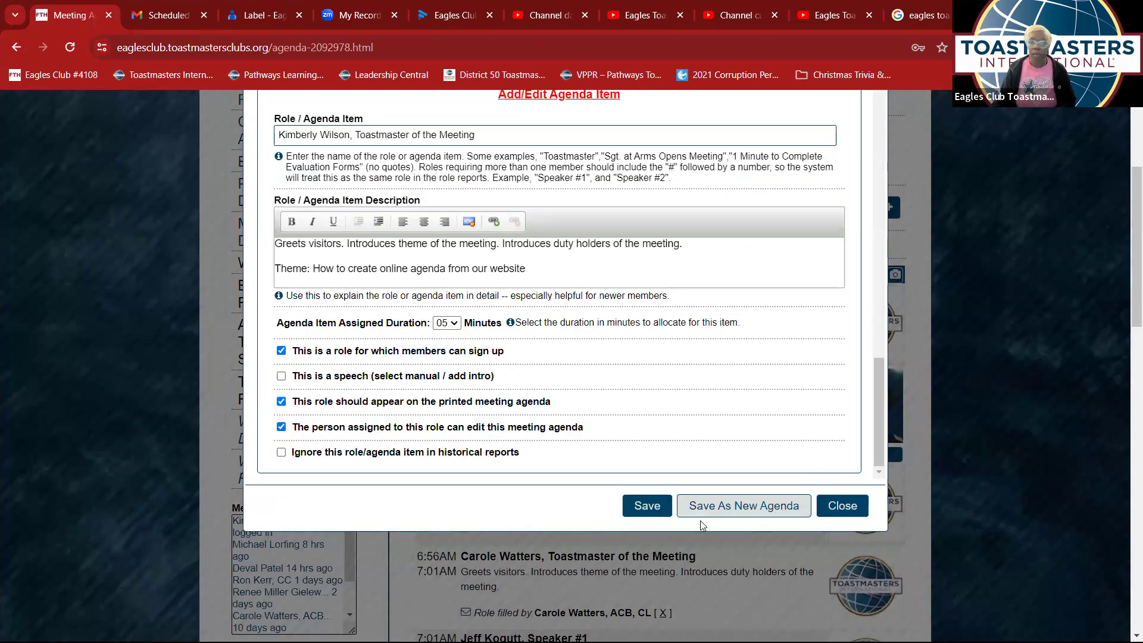
pyautogui.click(655, 512)
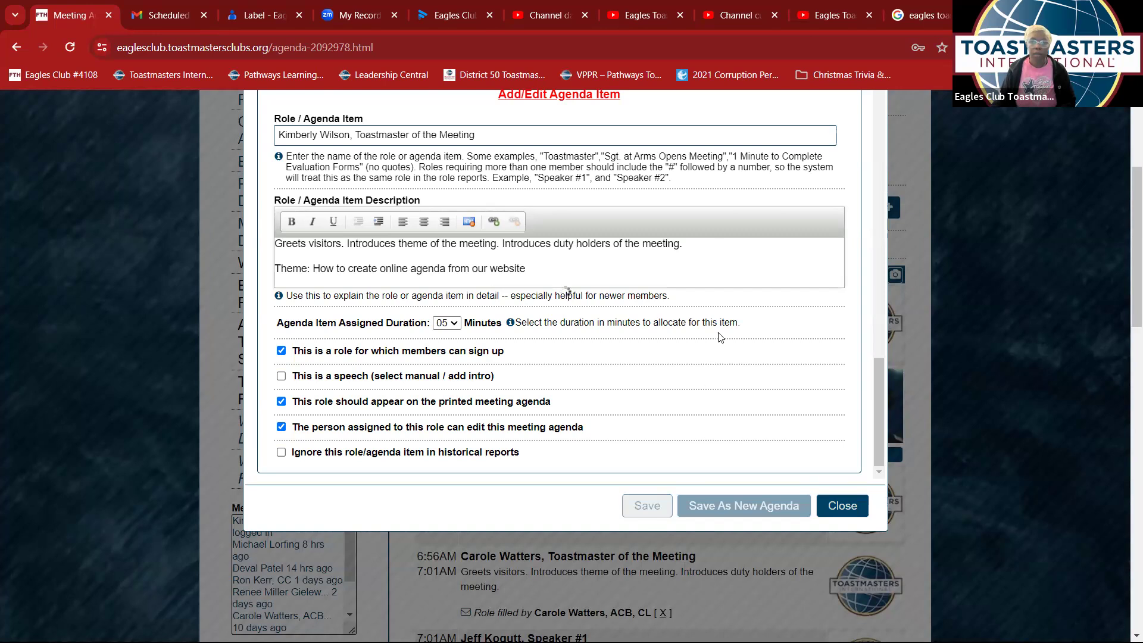
pyautogui.scroll(-4, 737, 369)
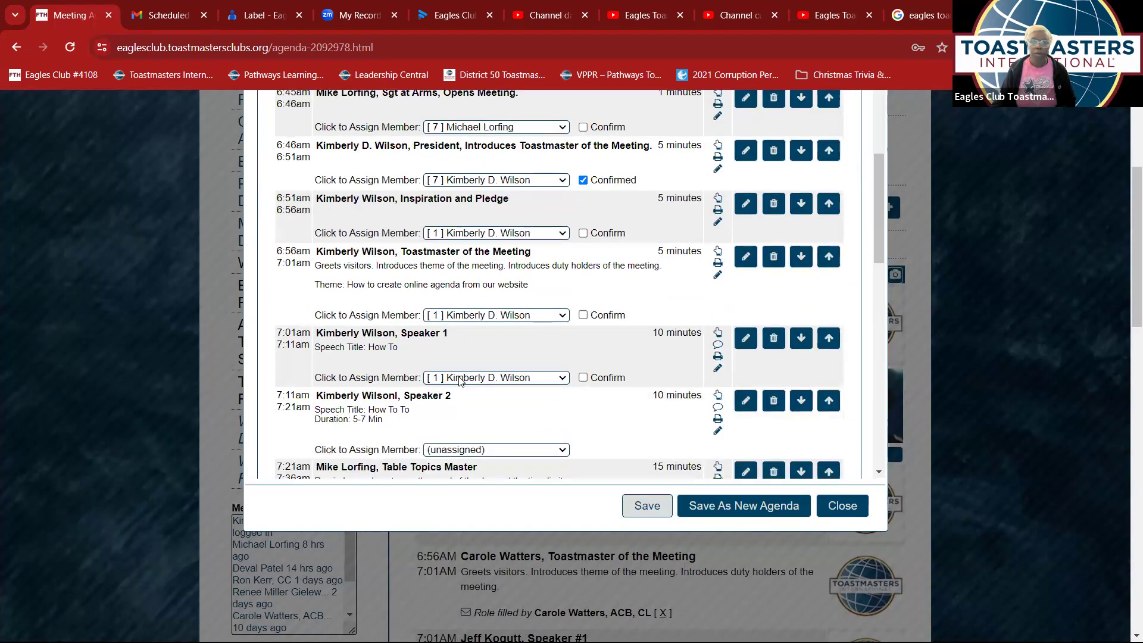
pyautogui.scroll(-1, 458, 357)
pyautogui.scroll(-1, 738, 305)
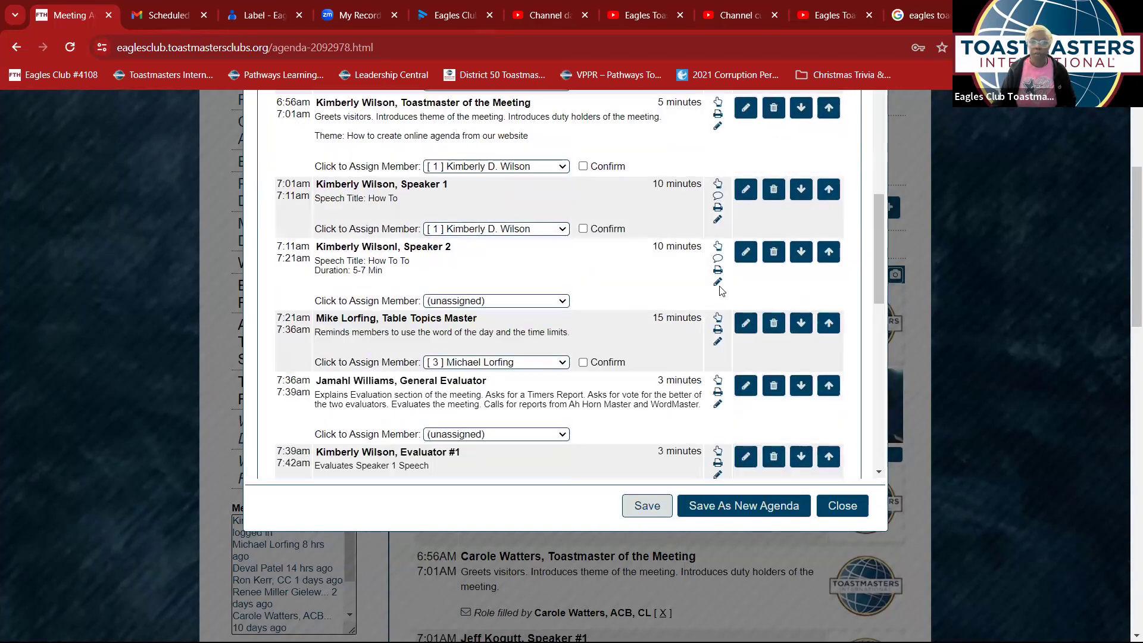
# - Add 'Duration: 5-7 mins' to the Speaker 1 description and save the item
pyautogui.click(744, 190)
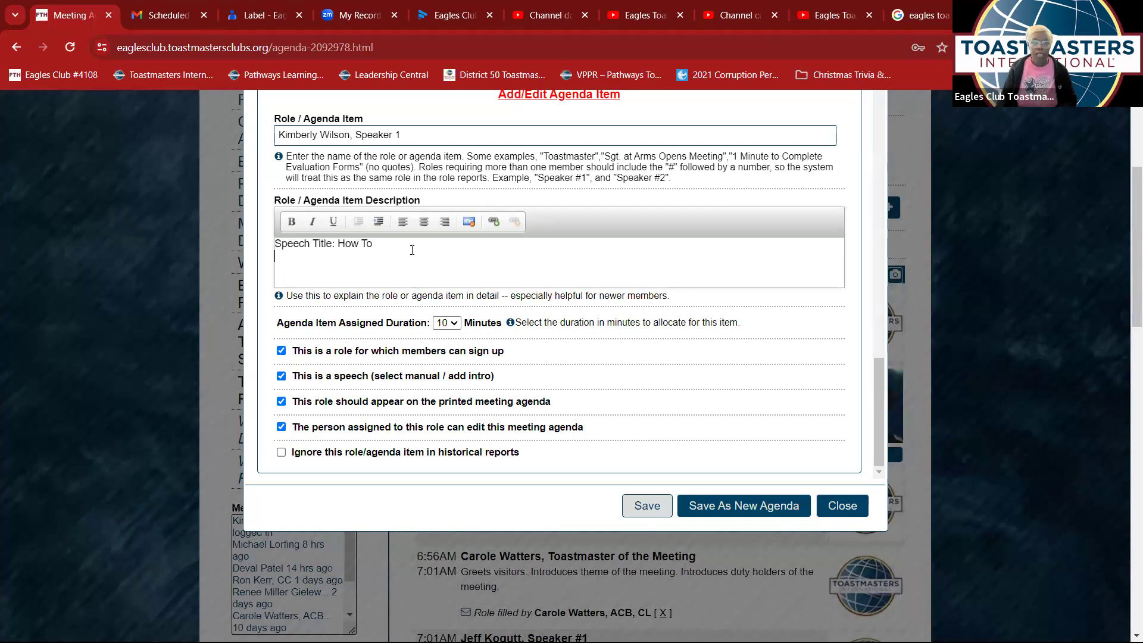
pyautogui.write('Duranti')
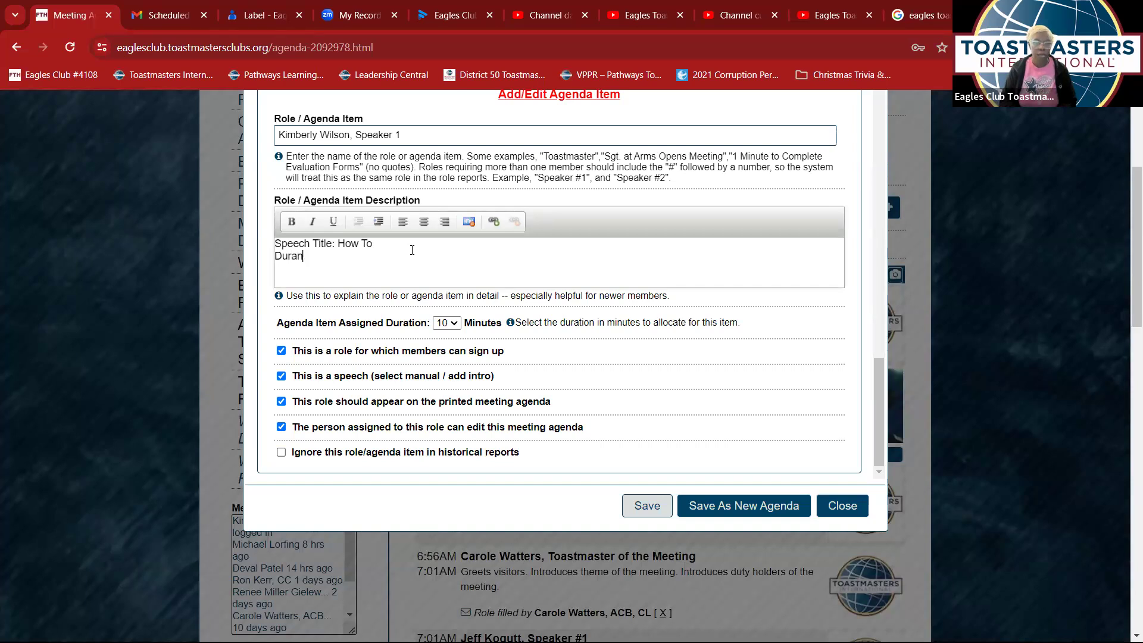
pyautogui.press('BackSpace')
pyautogui.write('tion: 5-7 mins')
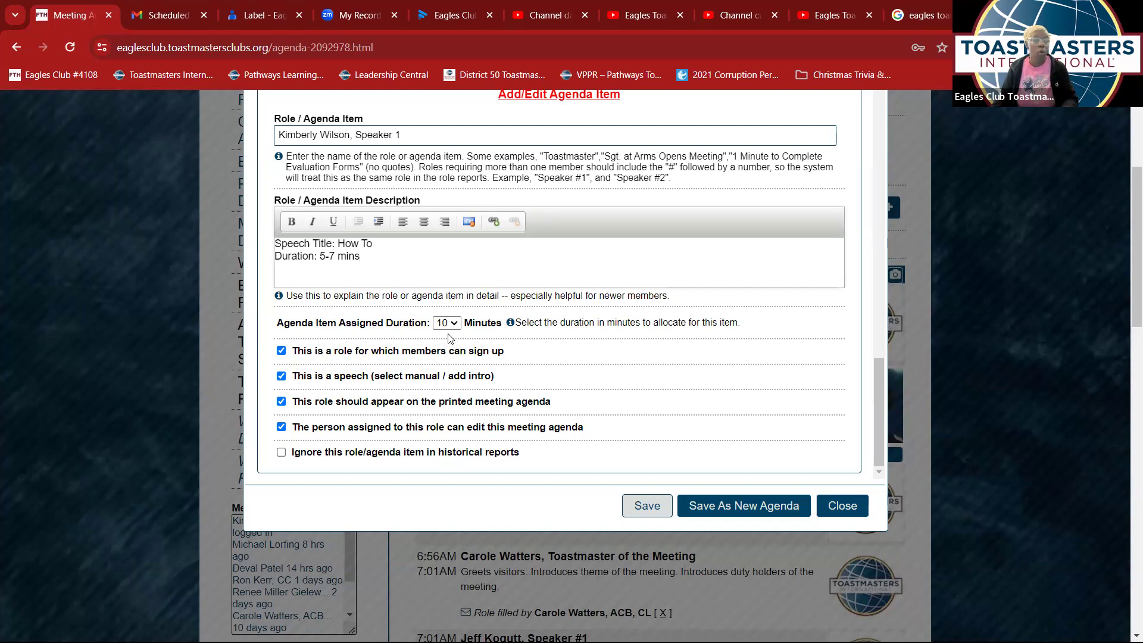
pyautogui.click(648, 510)
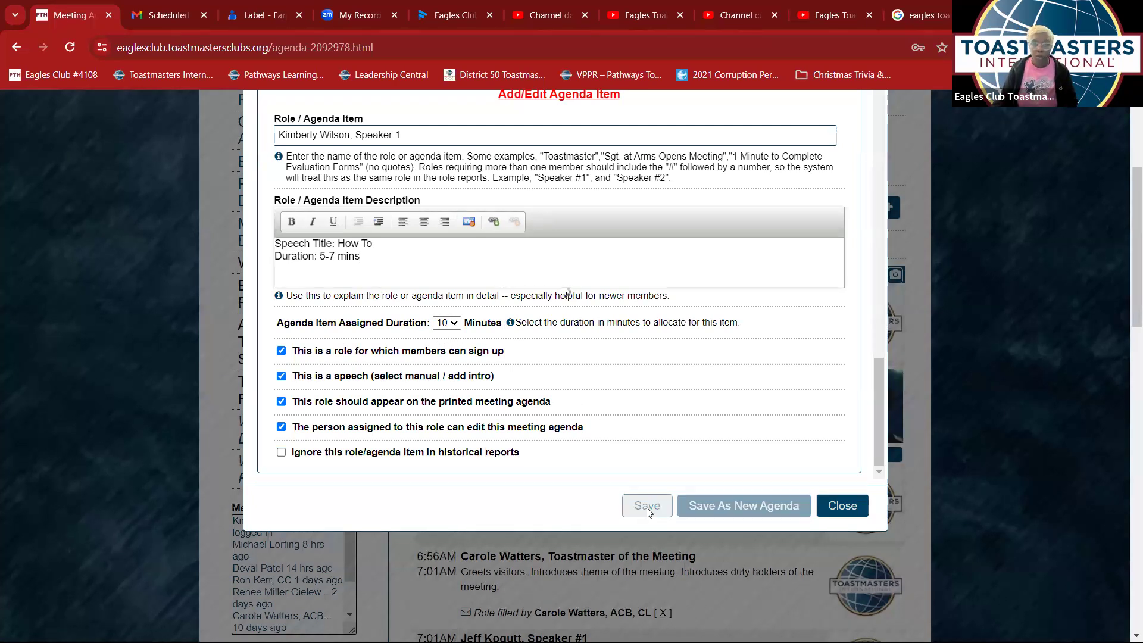
# - Rename the first 'Evaluator #1' item to 'Evaluator 1' and save it
pyautogui.scroll(-7, 563, 407)
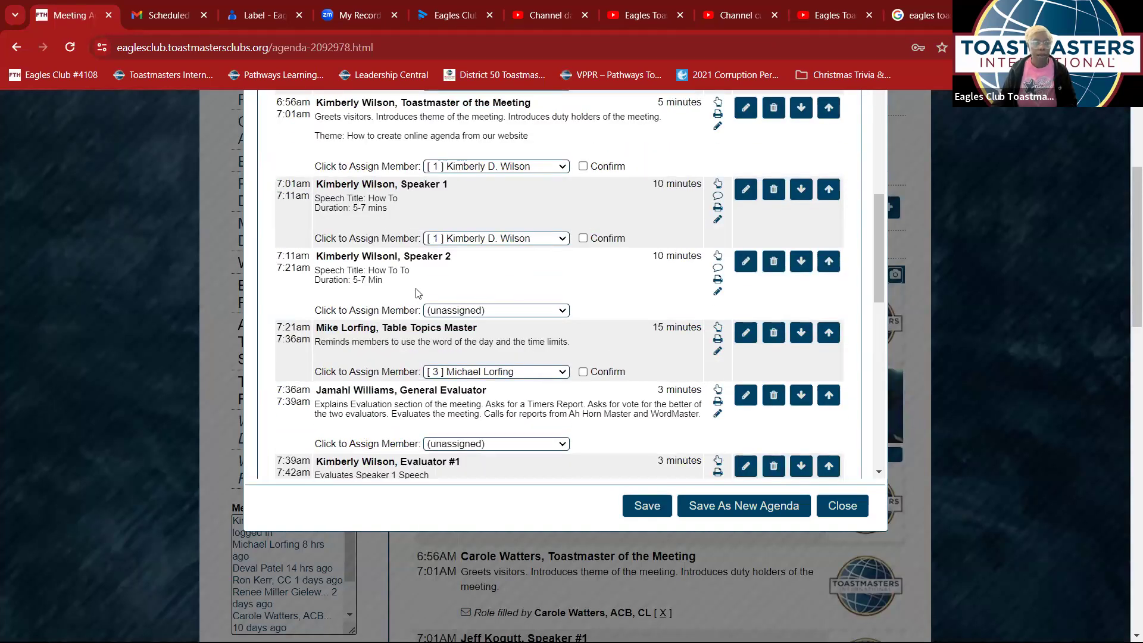
pyautogui.scroll(-1, 387, 297)
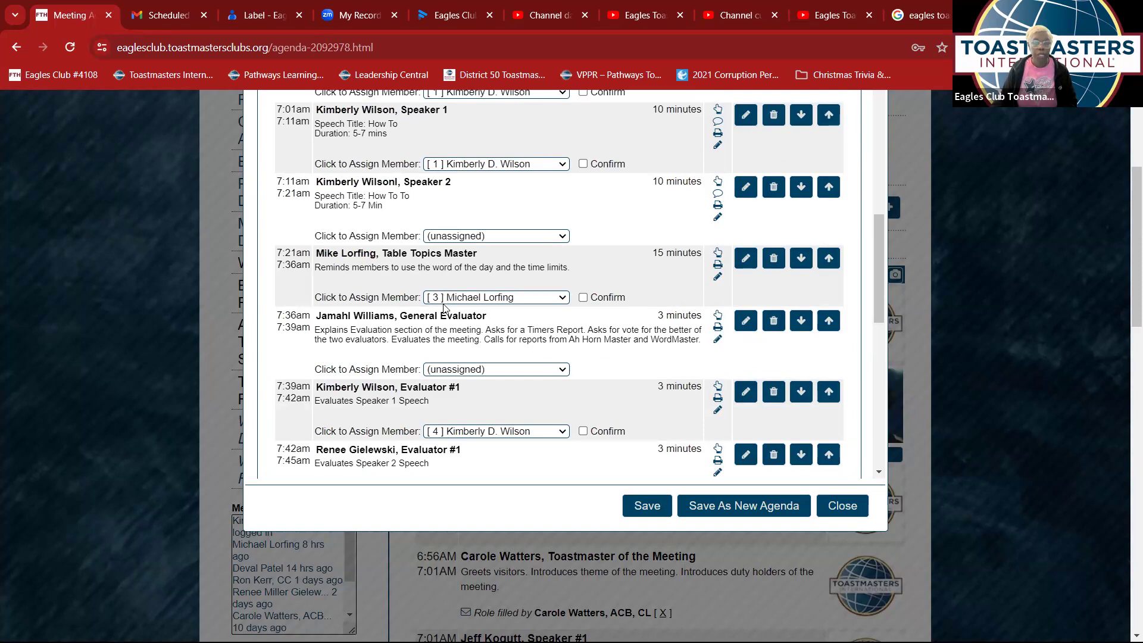
pyautogui.scroll(-3, 440, 383)
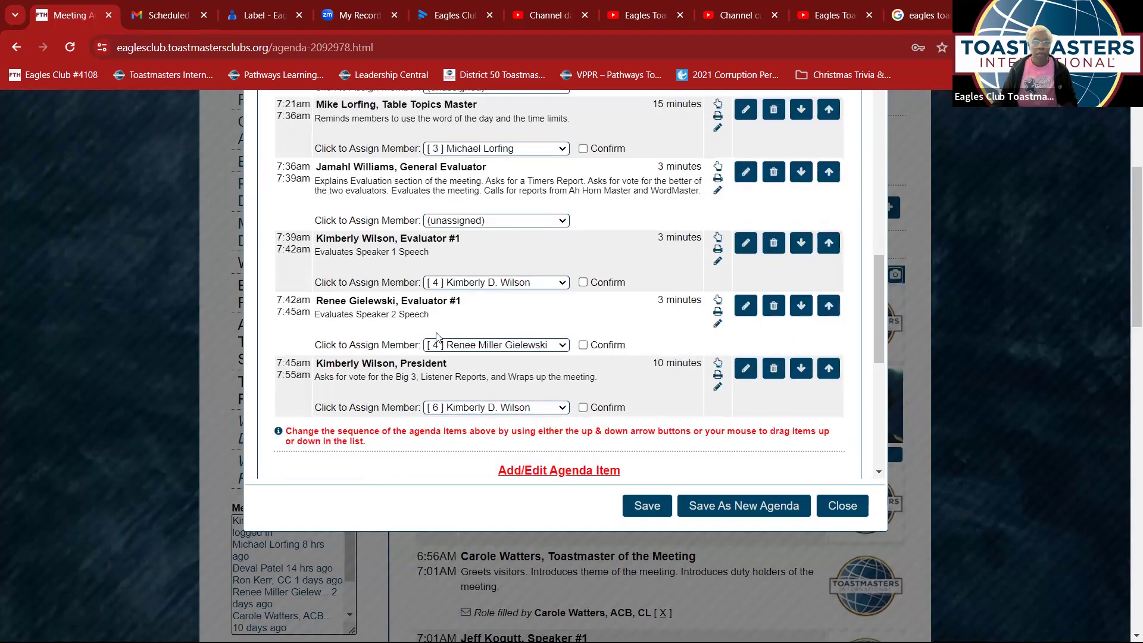
pyautogui.click(745, 242)
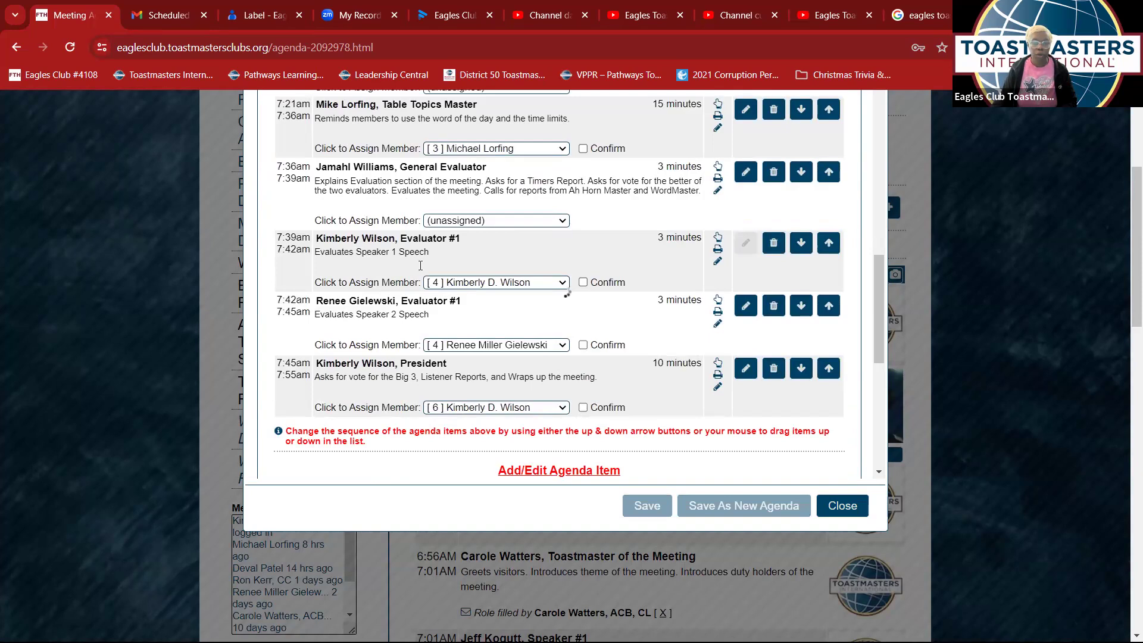
pyautogui.click(405, 138)
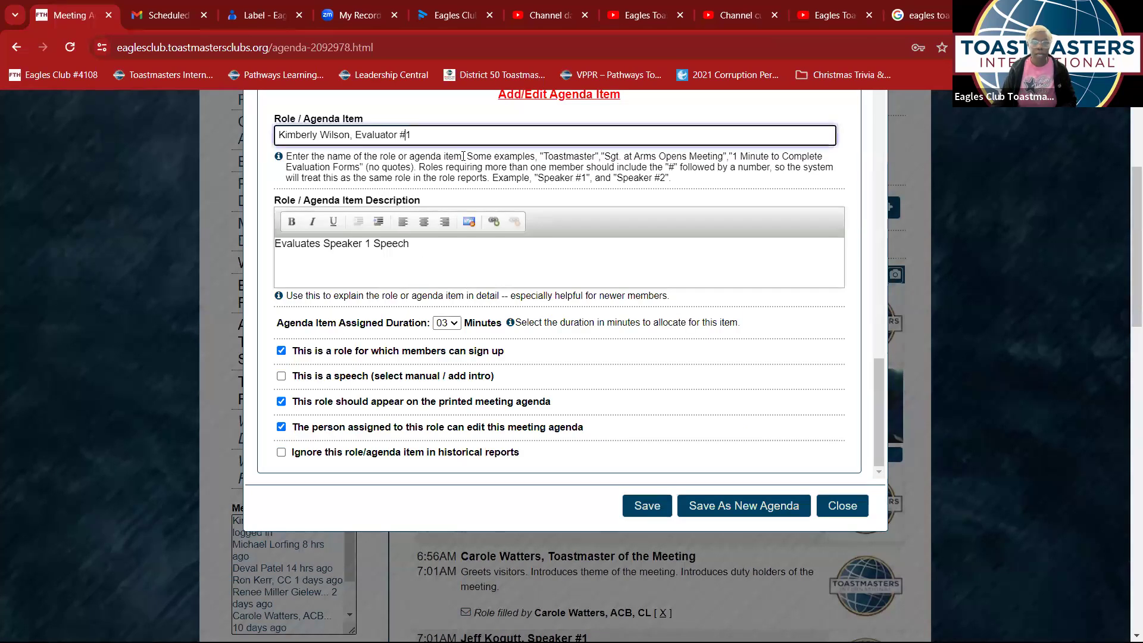
pyautogui.press('BackSpace')
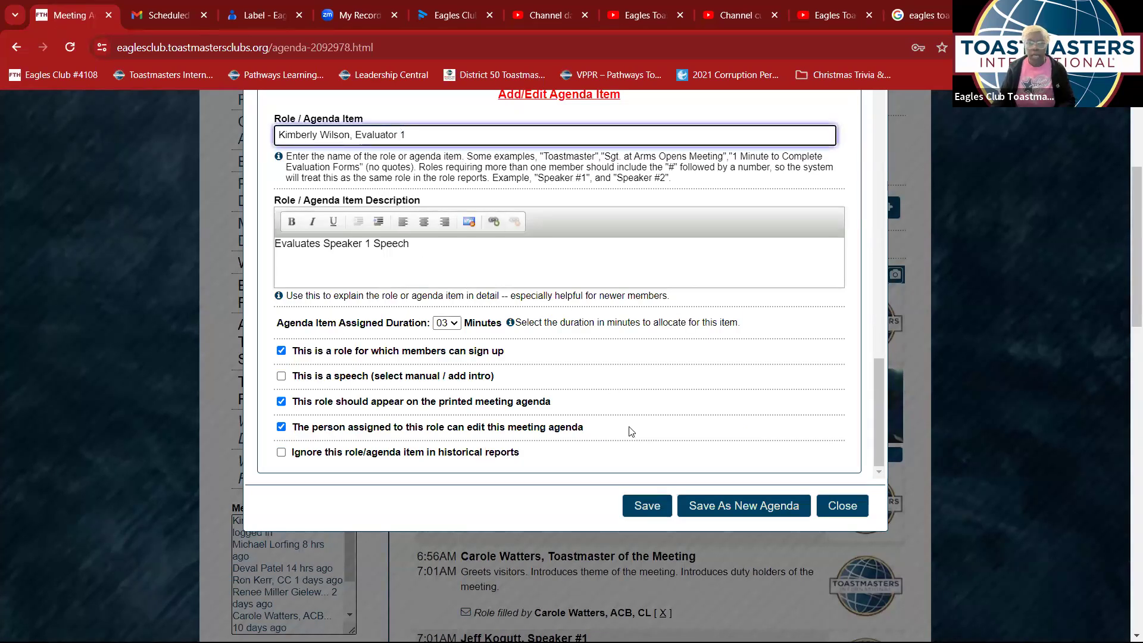
pyautogui.click(646, 503)
# - Rename the second evaluator item to 'Evaluator 2' and save it
pyautogui.scroll(-10, 646, 436)
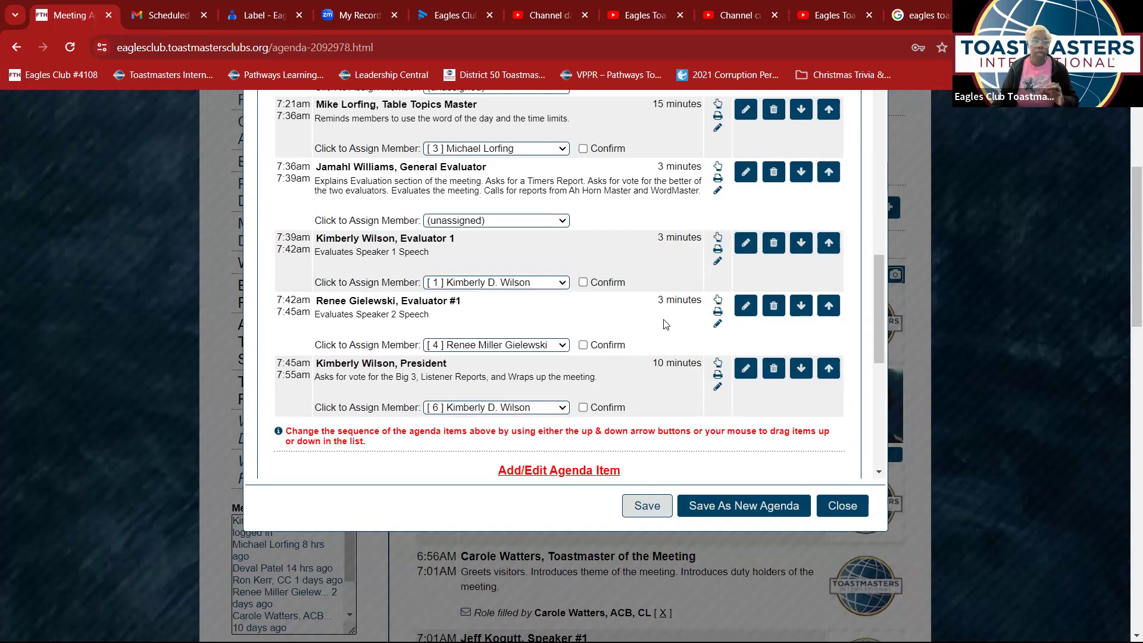
pyautogui.click(742, 310)
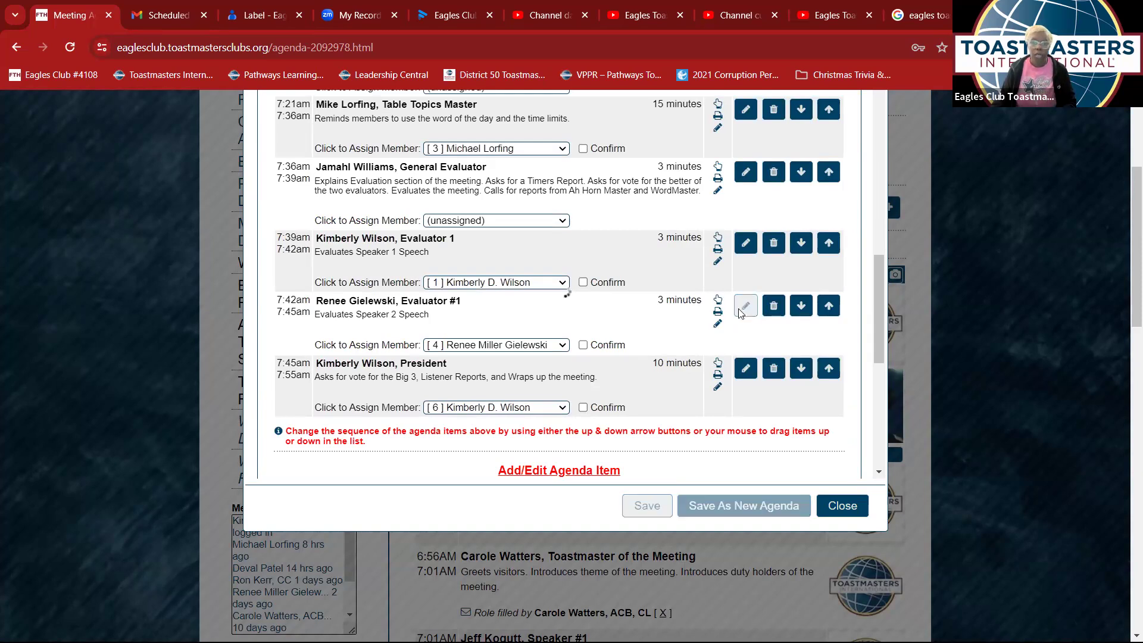
pyautogui.click(418, 132)
pyautogui.press('BackSpace')
pyautogui.press('BackSpace')
pyautogui.write('2')
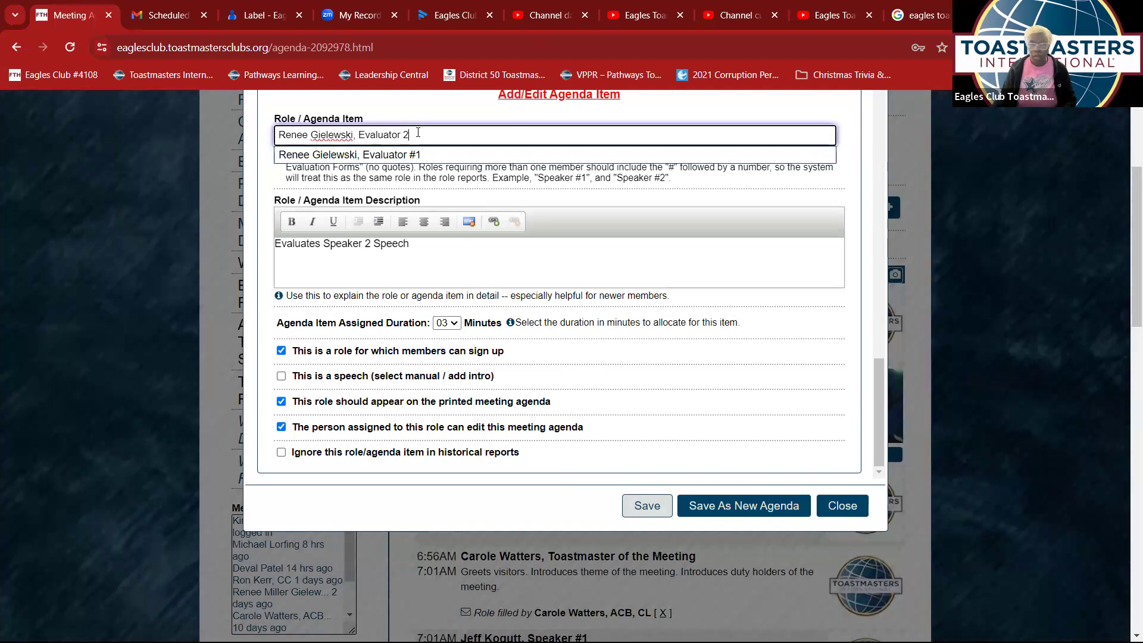
pyautogui.click(648, 504)
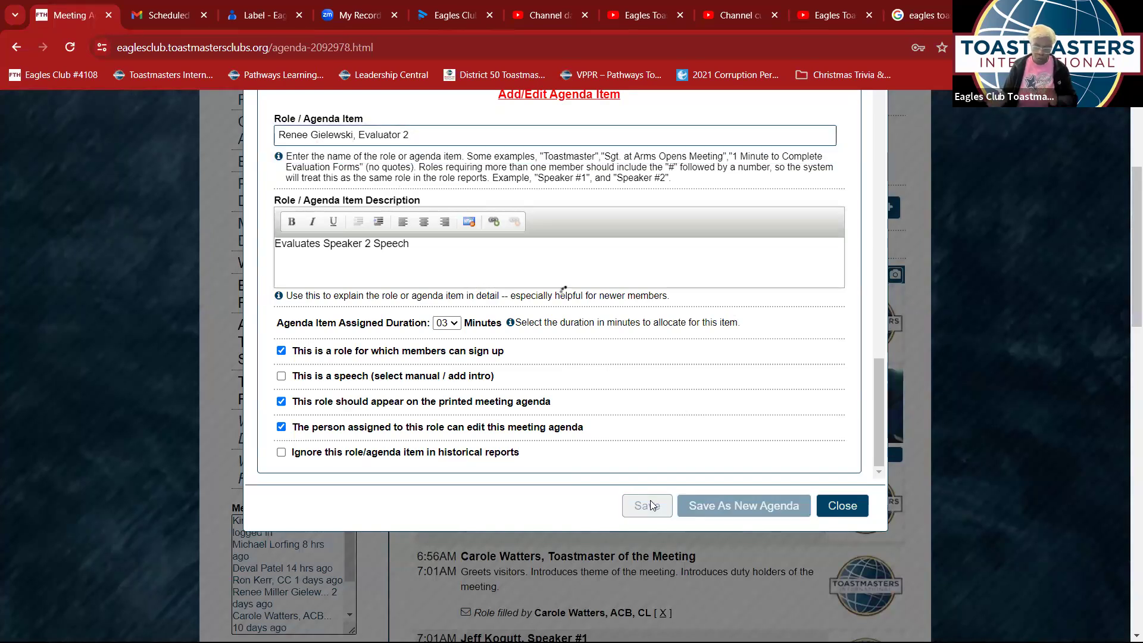
pyautogui.scroll(-5, 637, 398)
pyautogui.scroll(5, 640, 382)
# - Review the agenda items, then save the February 23 agenda and close the editor
pyautogui.scroll(-5, 639, 382)
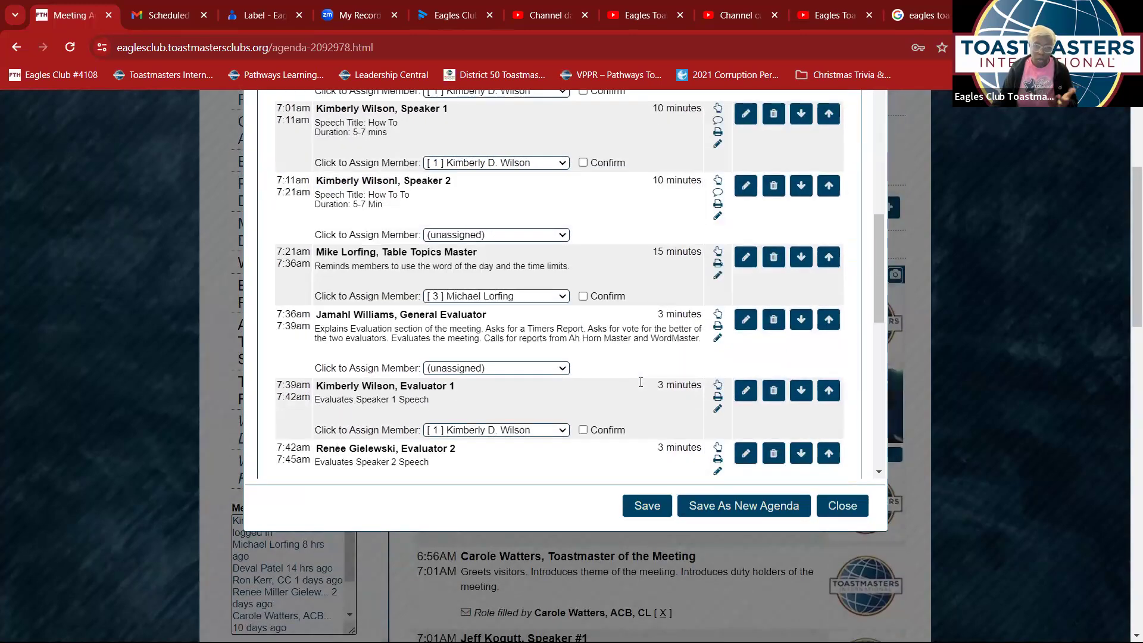
pyautogui.scroll(-3, 638, 357)
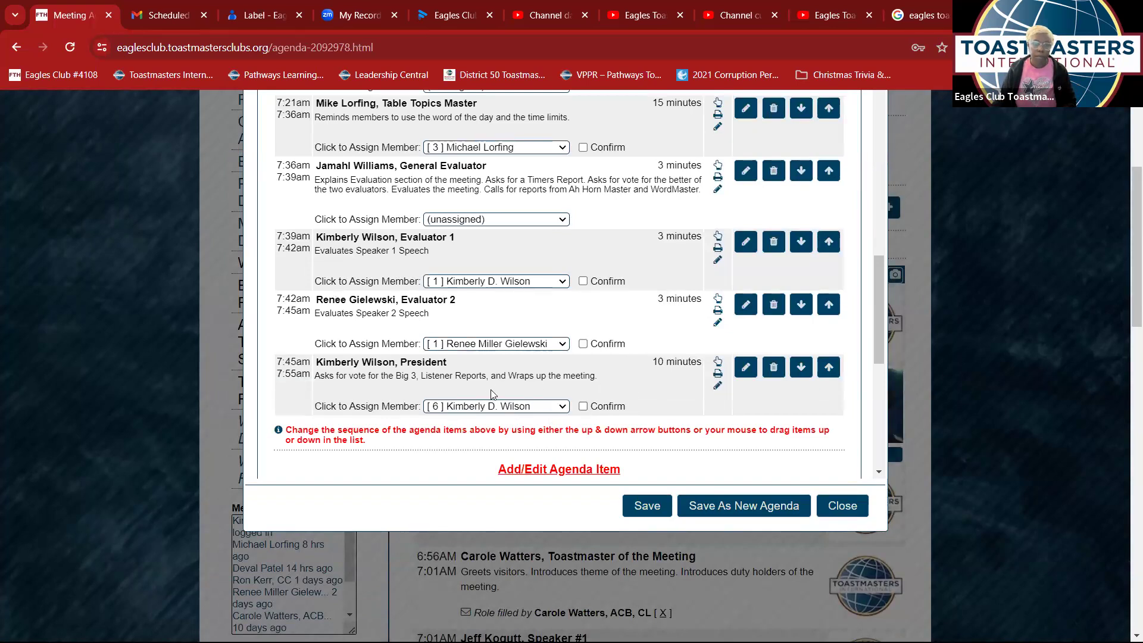
pyautogui.scroll(2, 492, 393)
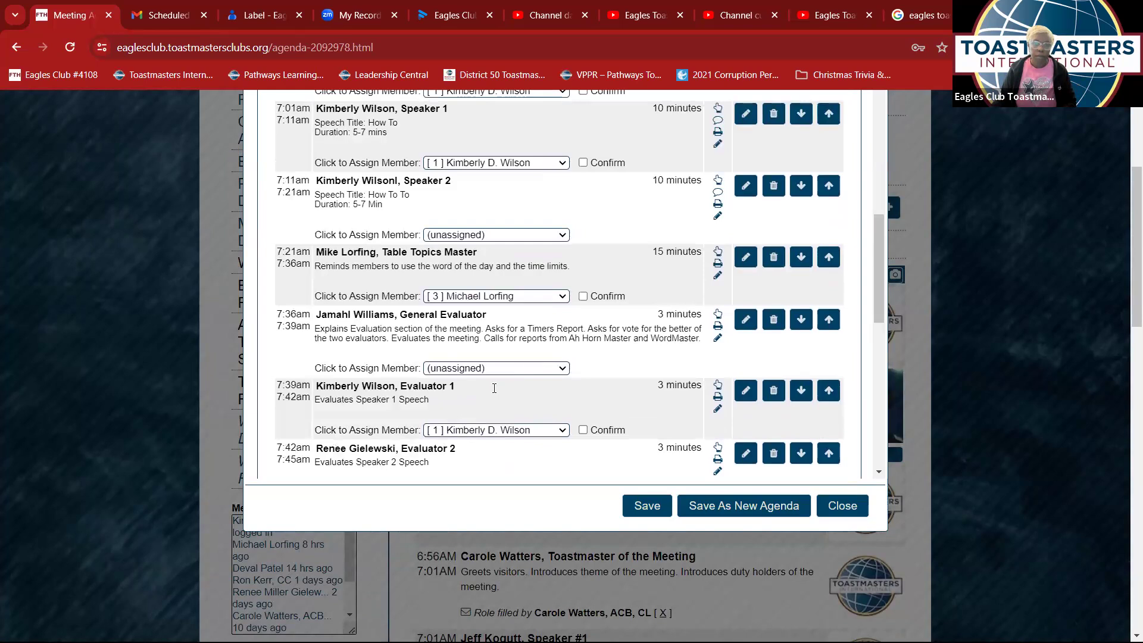
pyautogui.scroll(5, 494, 388)
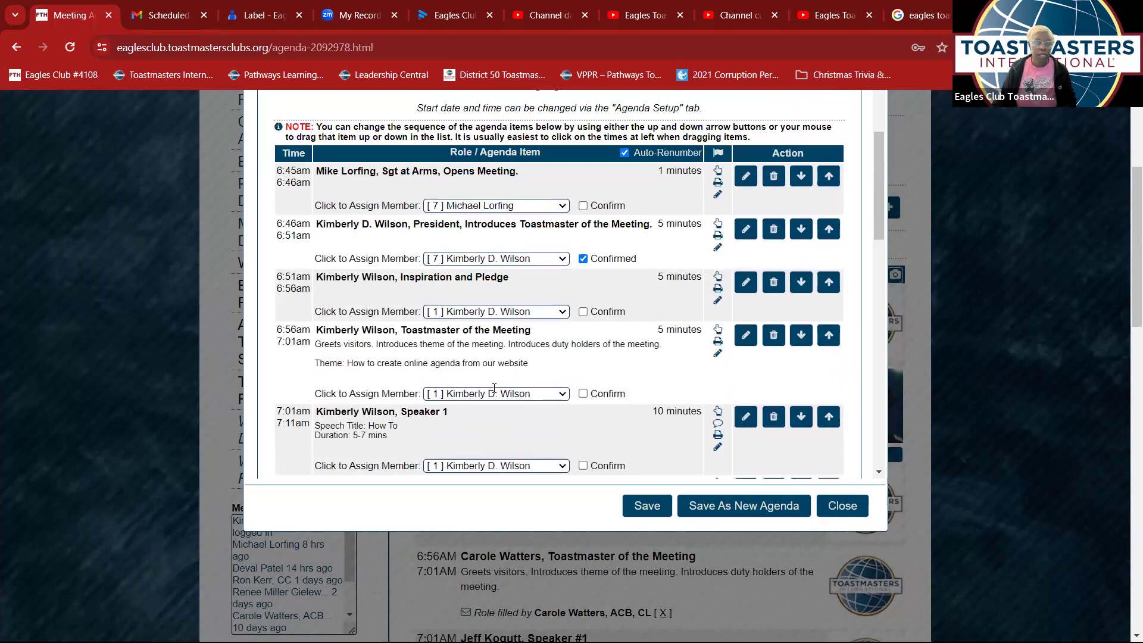
pyautogui.scroll(3, 494, 388)
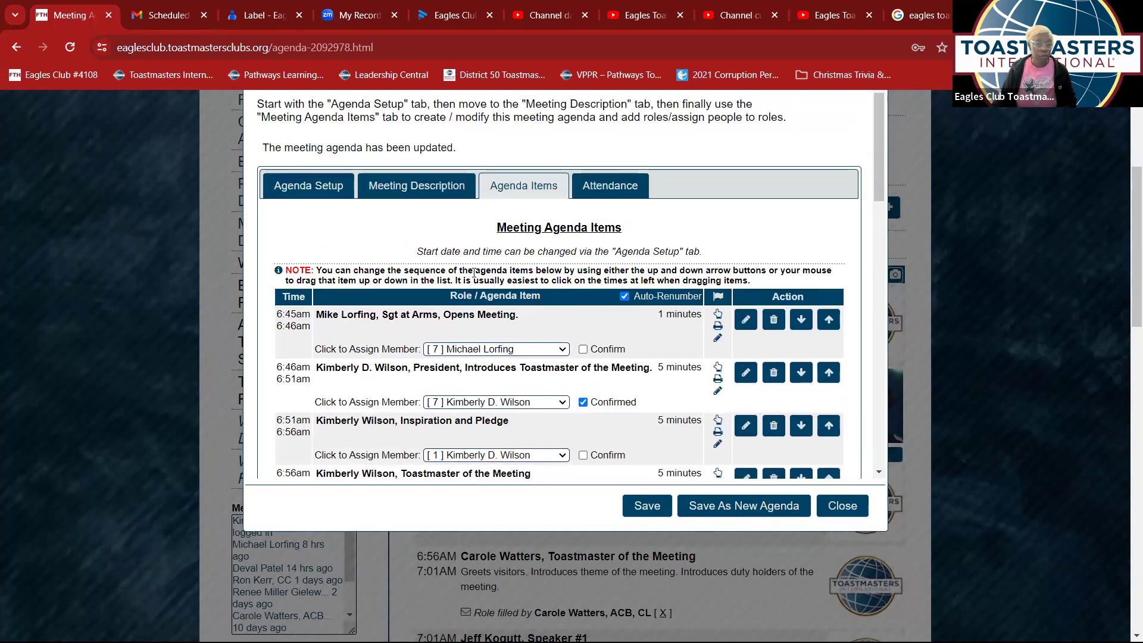
pyautogui.scroll(2, 571, 364)
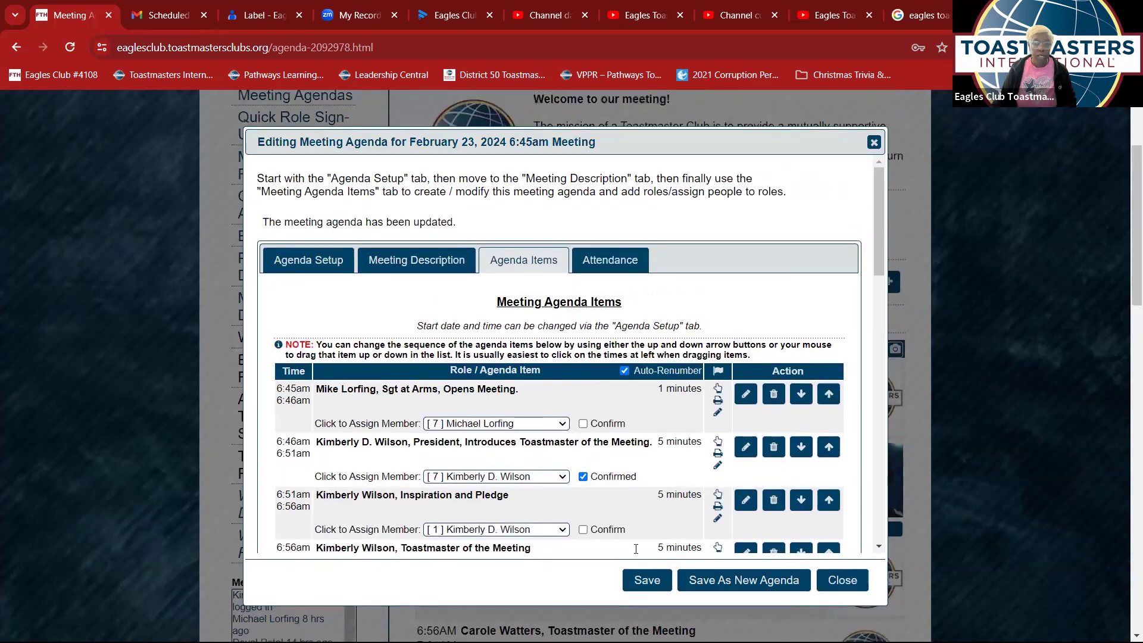
pyautogui.scroll(-3, 586, 476)
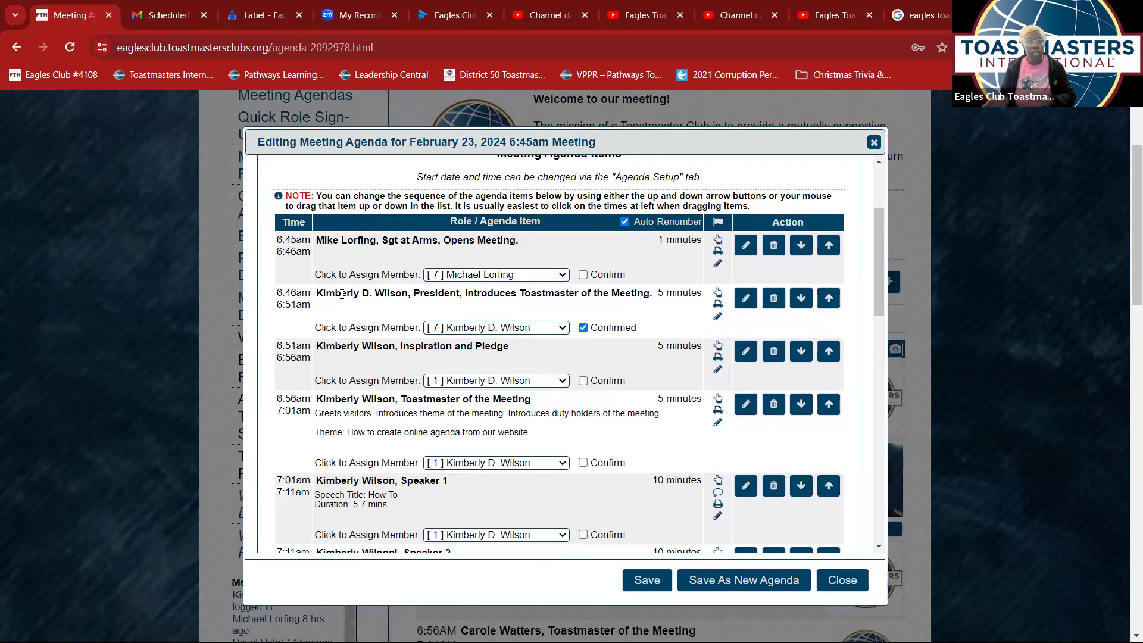
pyautogui.scroll(-3, 356, 347)
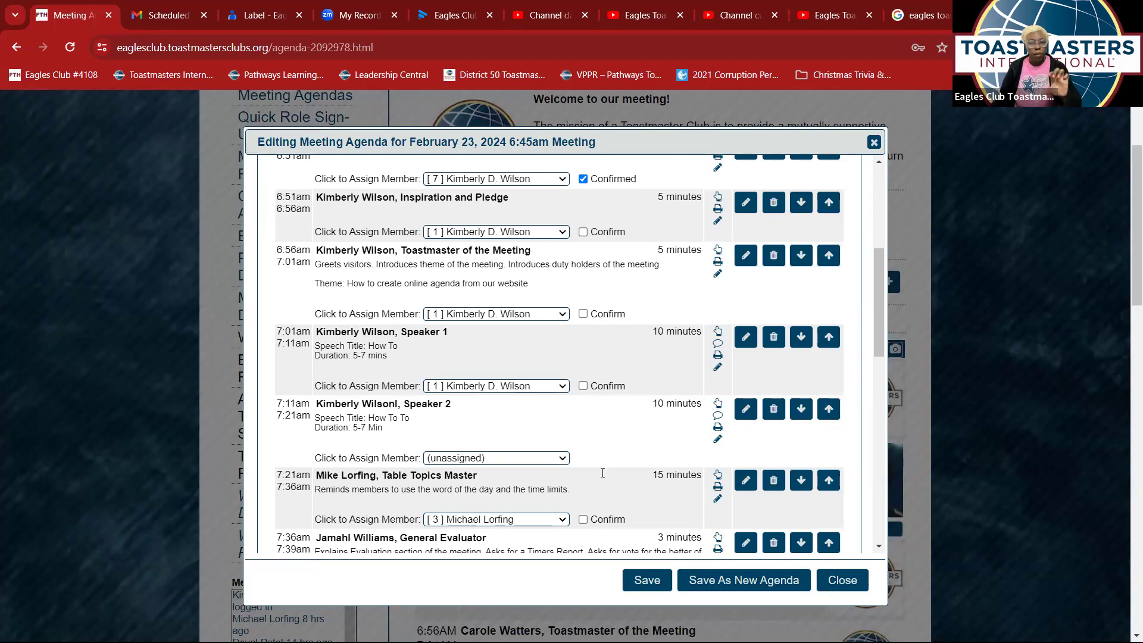
pyautogui.click(644, 581)
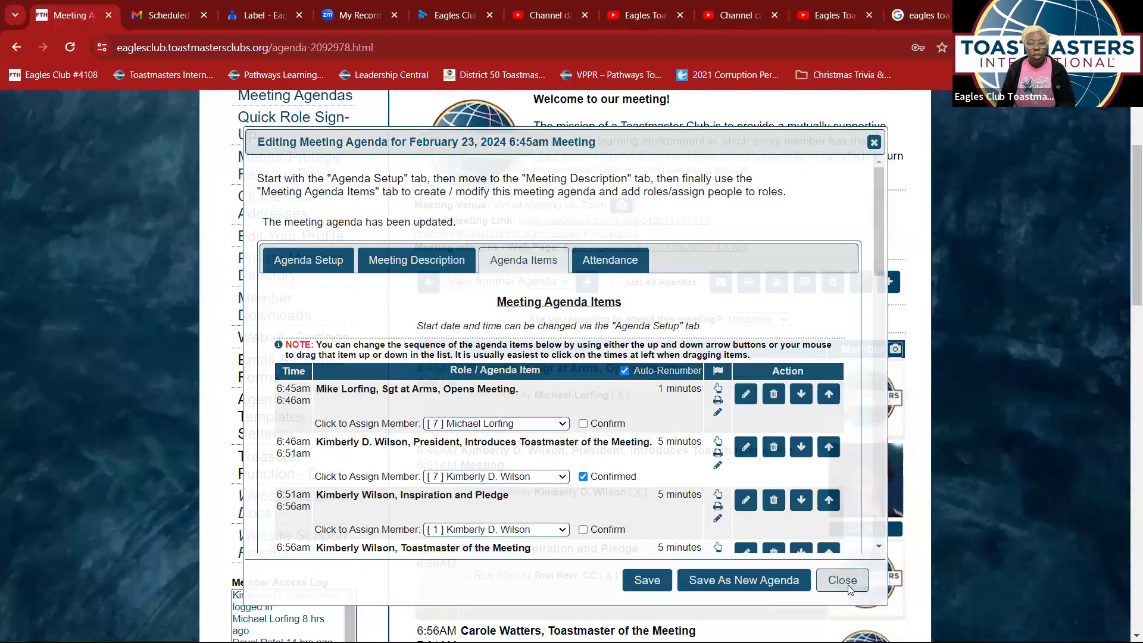
pyautogui.click(843, 580)
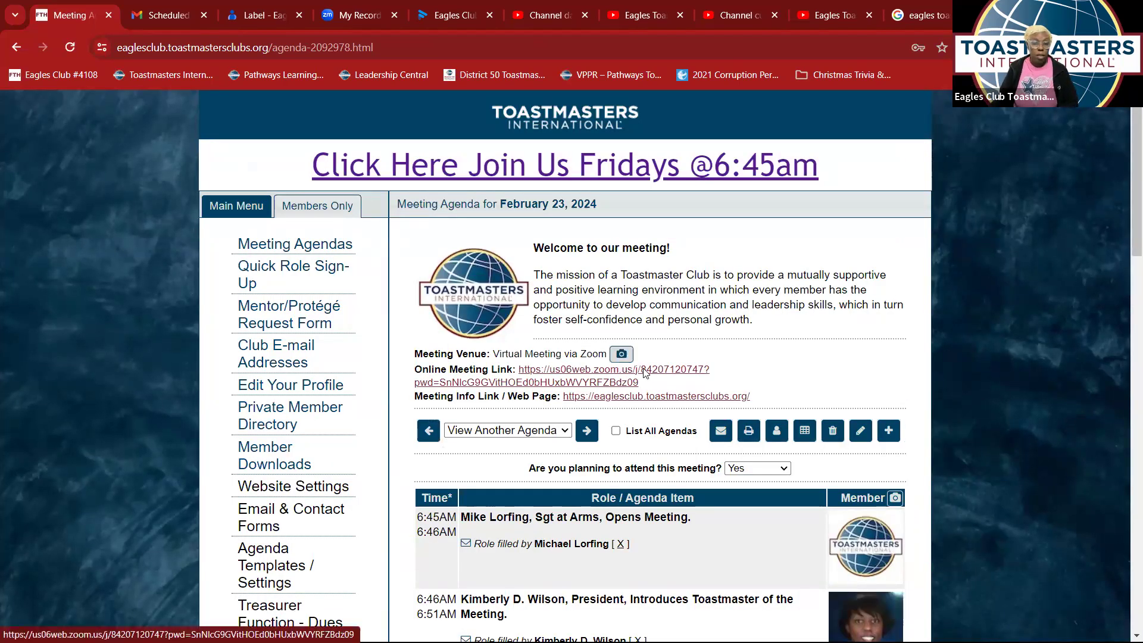
pyautogui.scroll(-5, 711, 444)
pyautogui.scroll(-4, 711, 446)
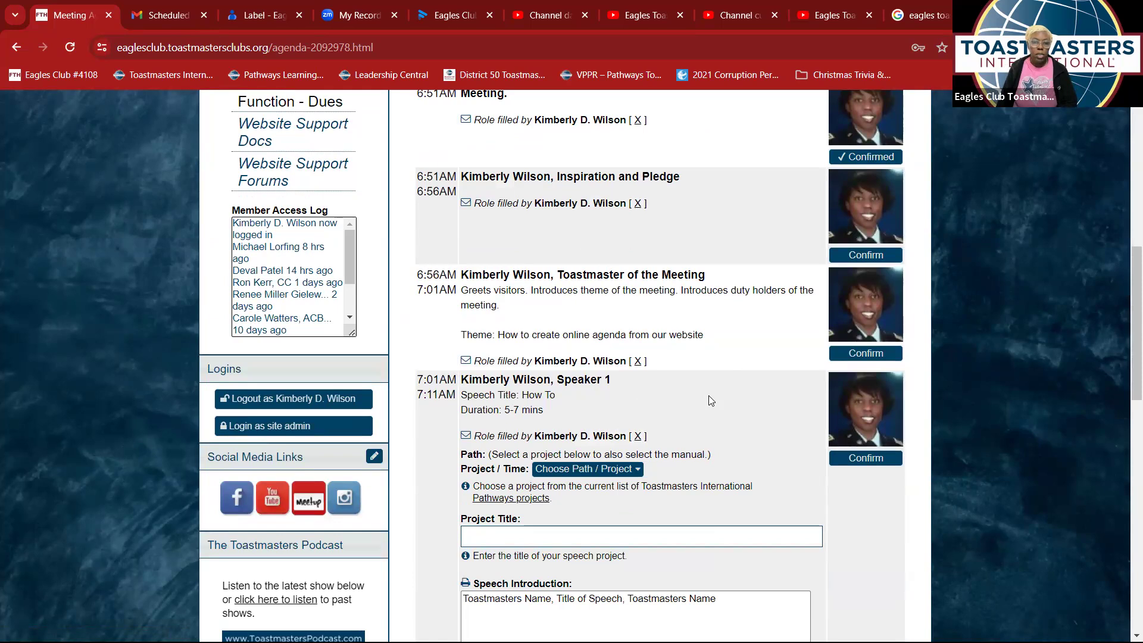
pyautogui.scroll(-3, 711, 400)
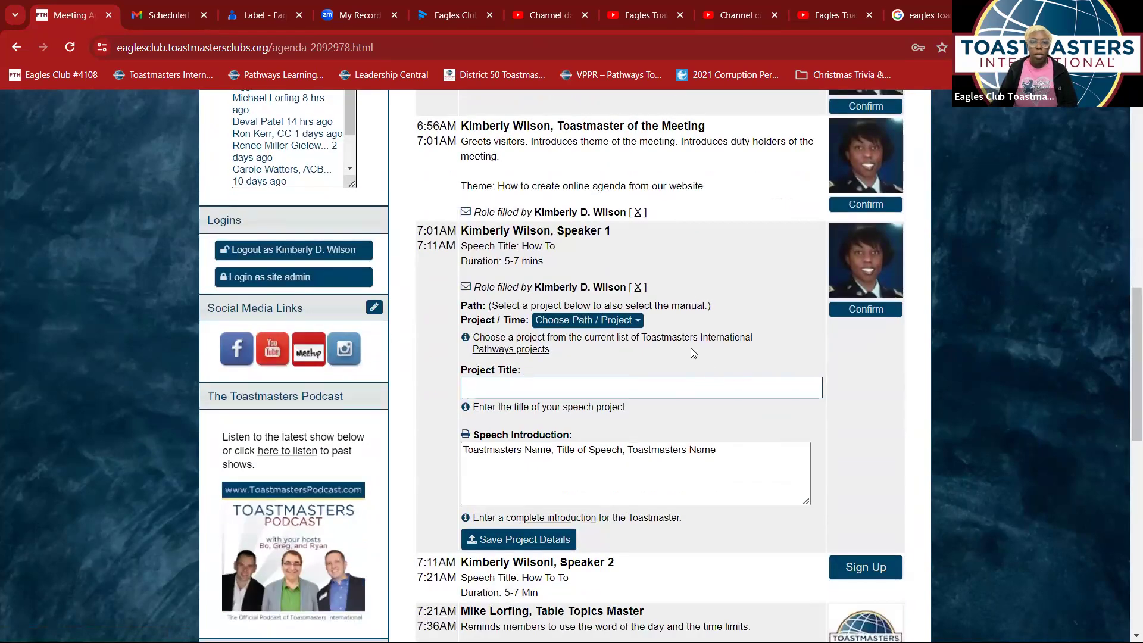
pyautogui.scroll(-1, 607, 298)
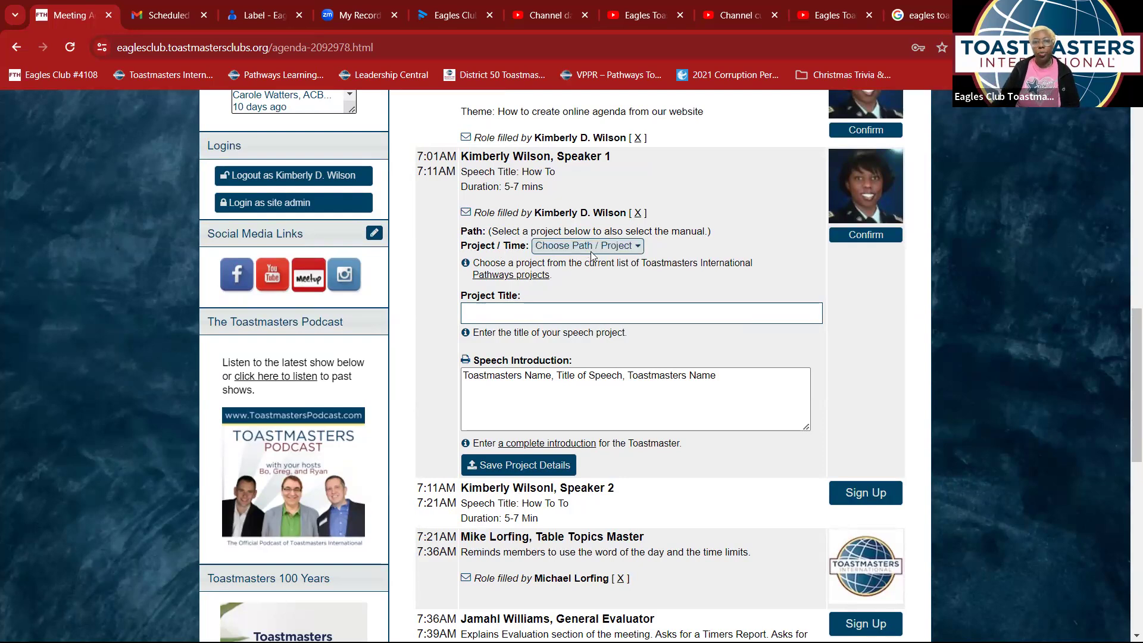
# - Switch Speaker 1's project from Vocal Variety to (L1) Ice Breaker and open its description
pyautogui.click(609, 247)
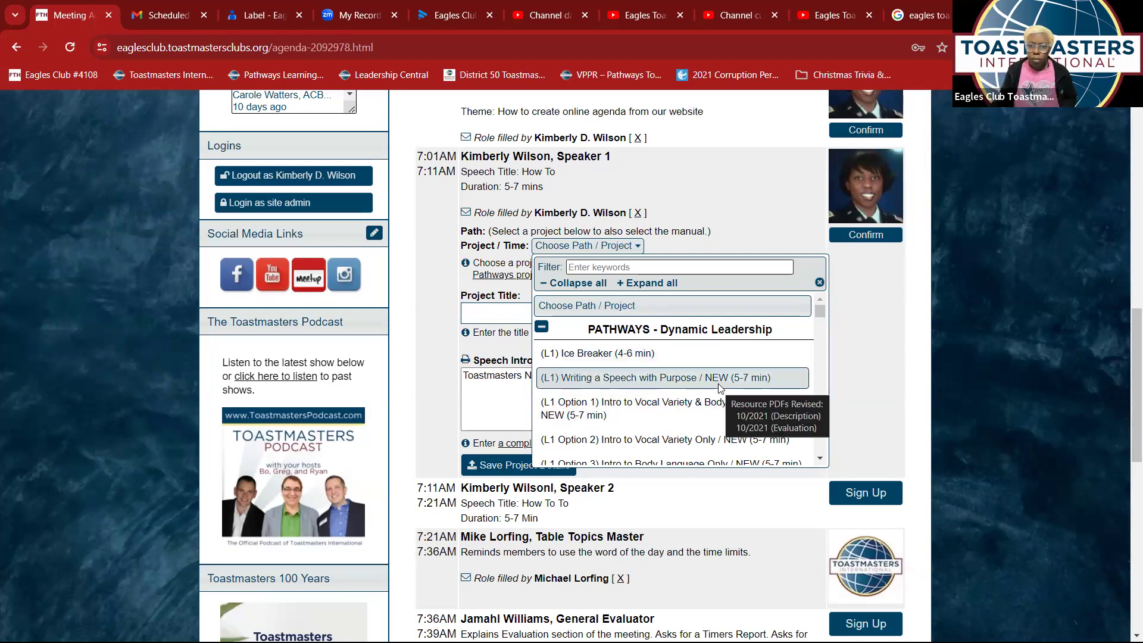
pyautogui.click(657, 424)
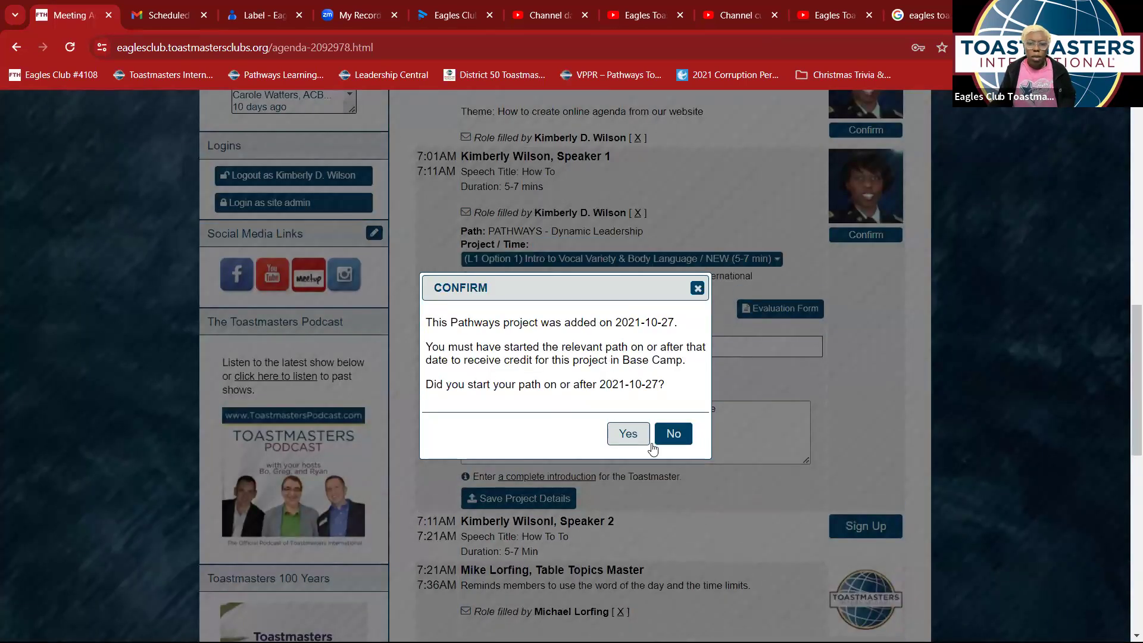
pyautogui.click(681, 436)
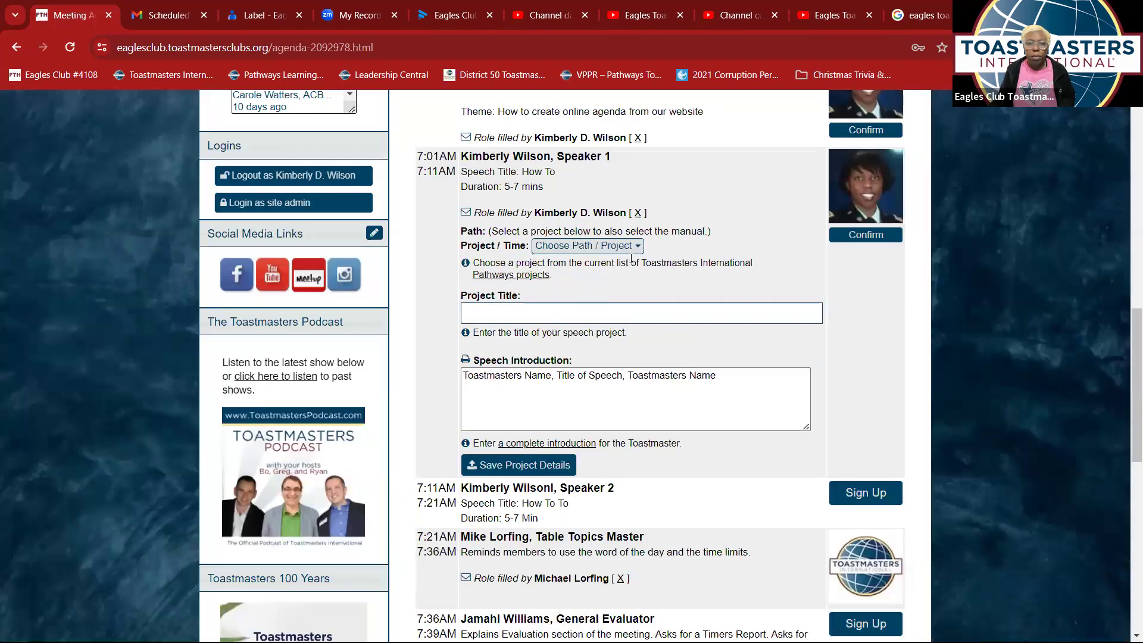
pyautogui.click(635, 246)
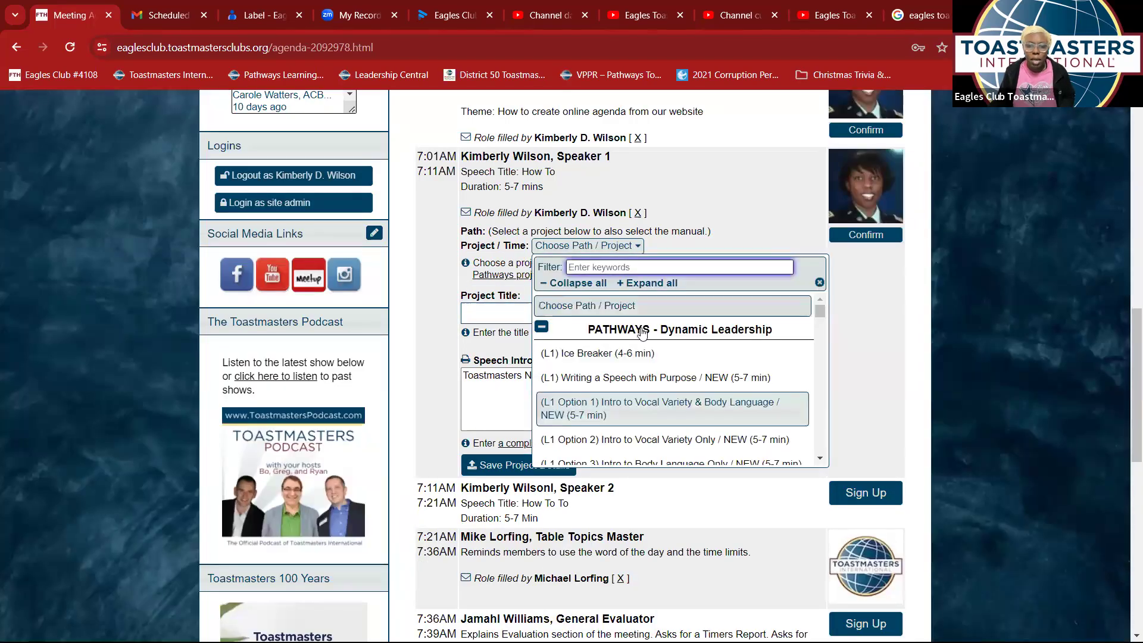
pyautogui.click(637, 356)
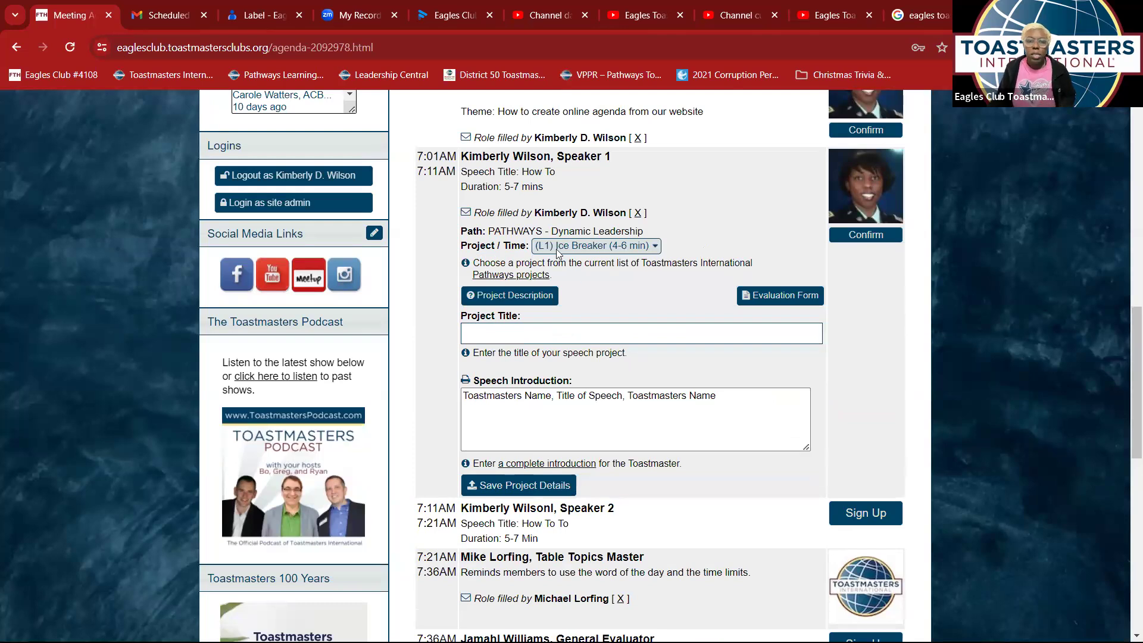
pyautogui.click(532, 301)
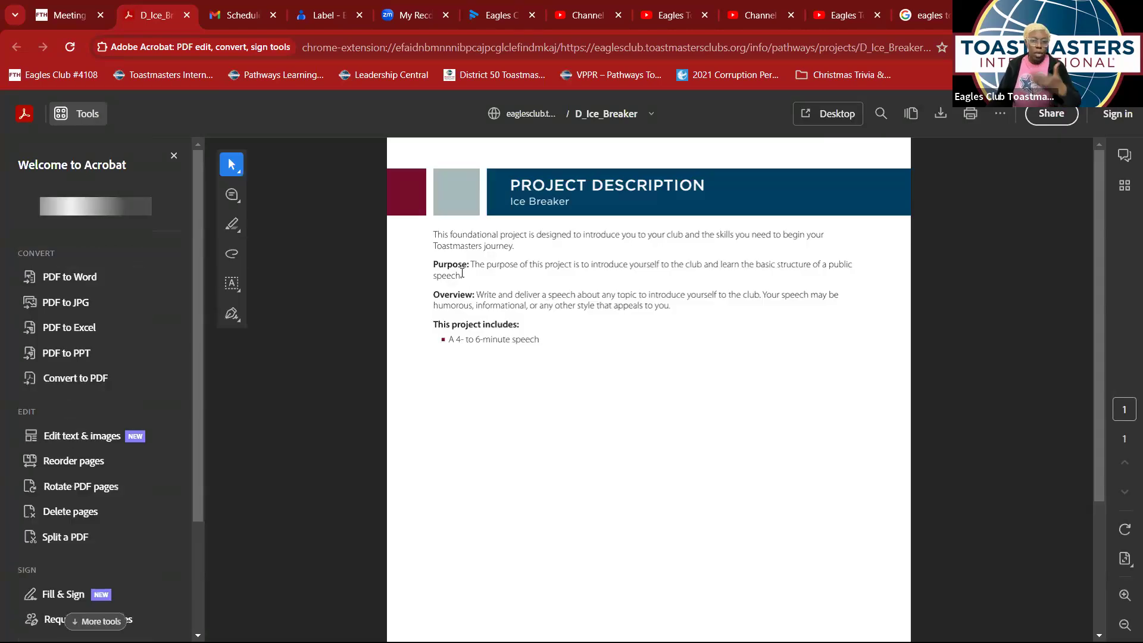
# - Move between the Ice Breaker PDF and the agenda tab, ending on the meeting agenda
pyautogui.click(74, 18)
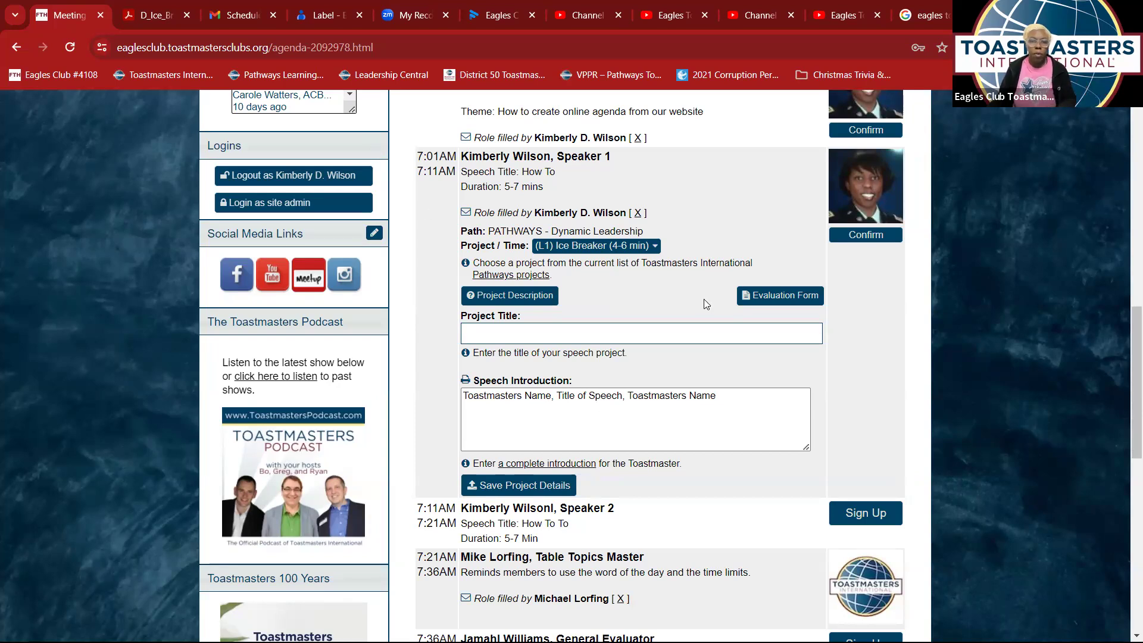
pyautogui.click(152, 16)
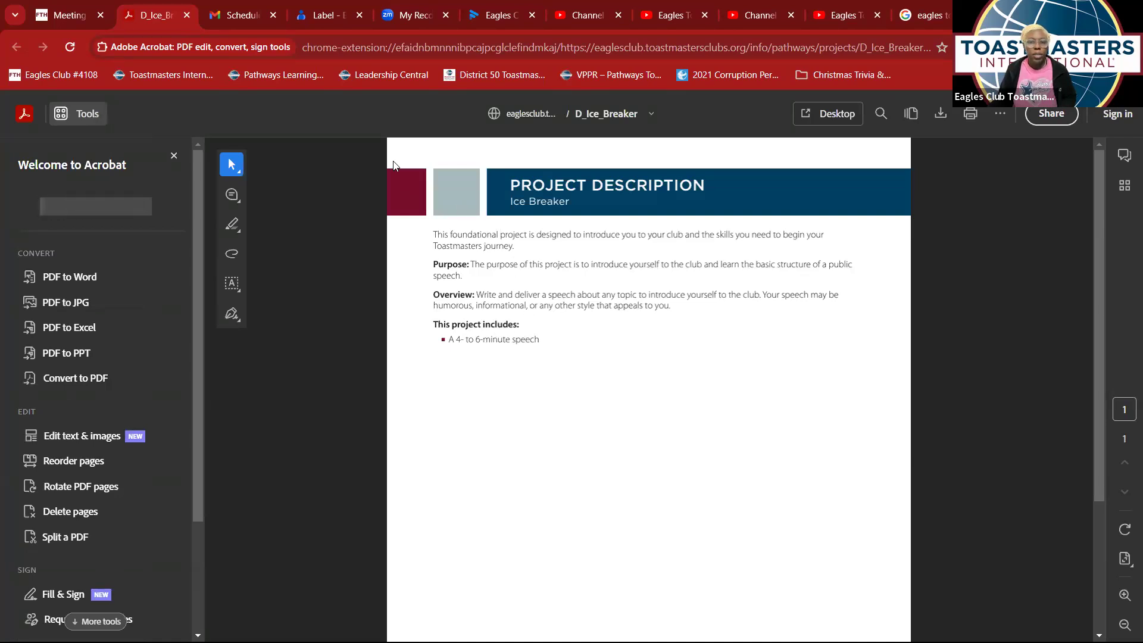
pyautogui.click(70, 18)
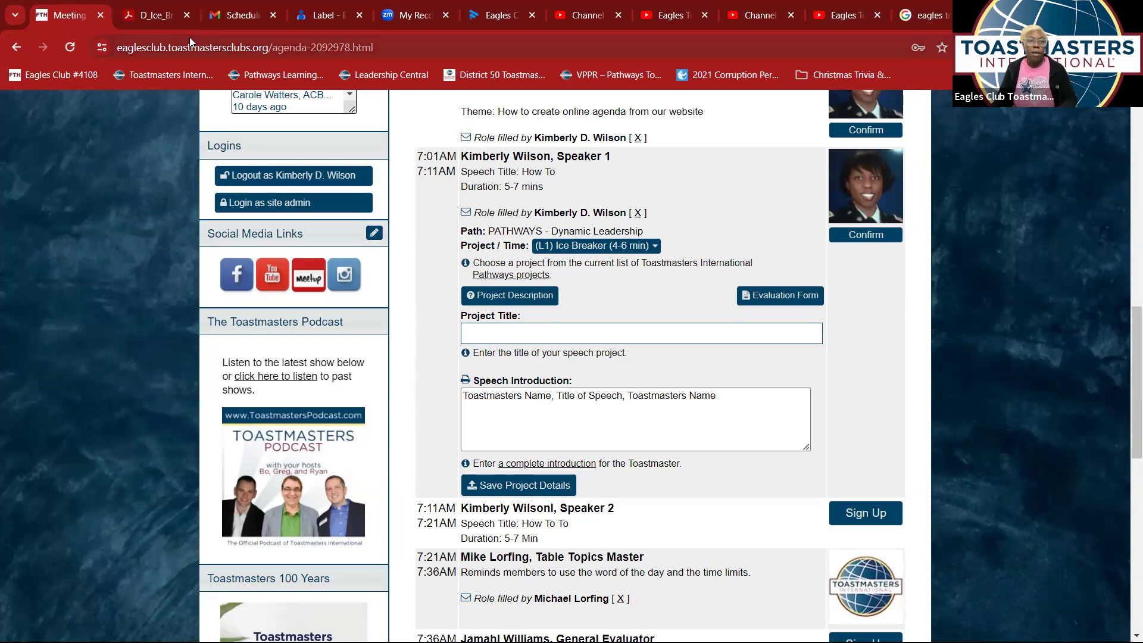
# - Open the Ice Breaker evaluation form and scroll to its rating section
pyautogui.click(749, 296)
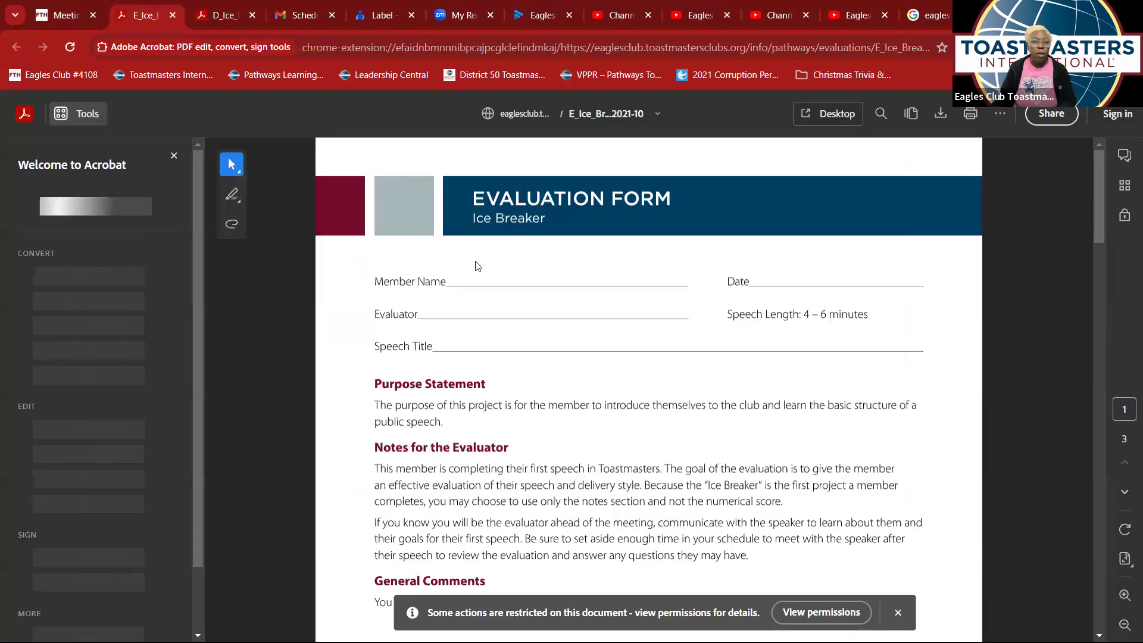
pyautogui.scroll(-12, 567, 356)
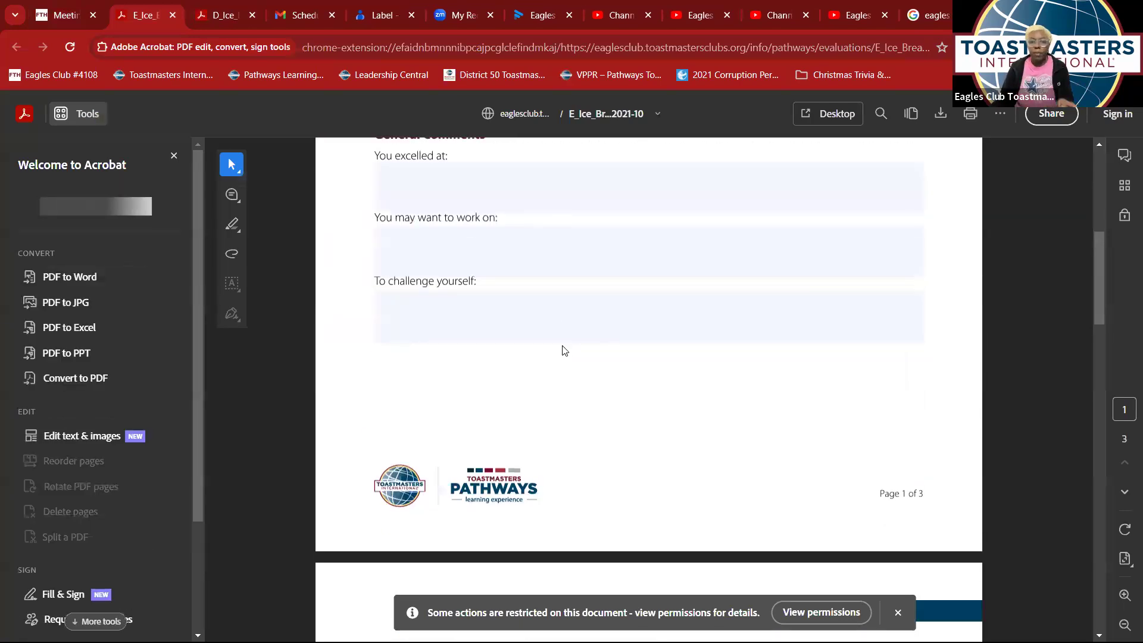
pyautogui.scroll(-8, 564, 342)
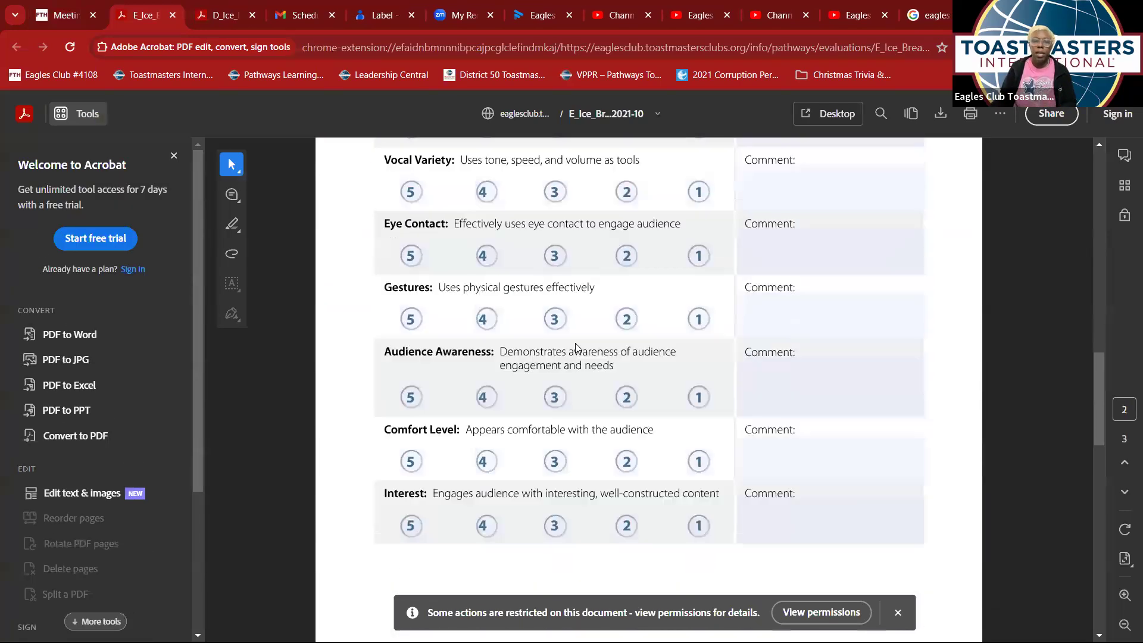
pyautogui.scroll(9, 571, 344)
pyautogui.scroll(7, 572, 344)
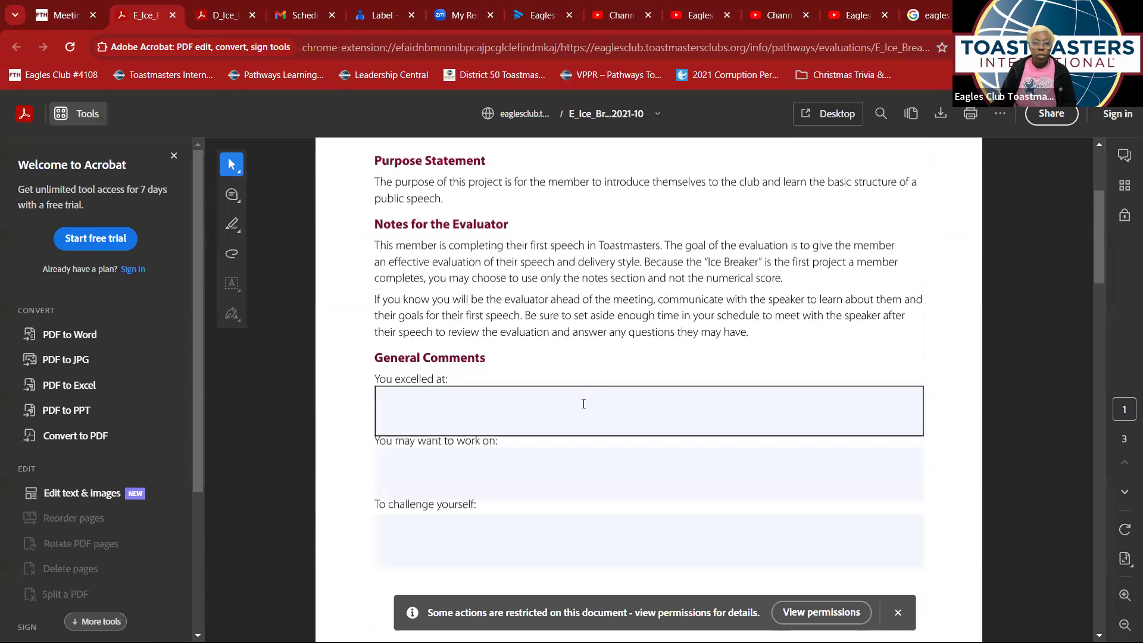
pyautogui.scroll(4, 583, 404)
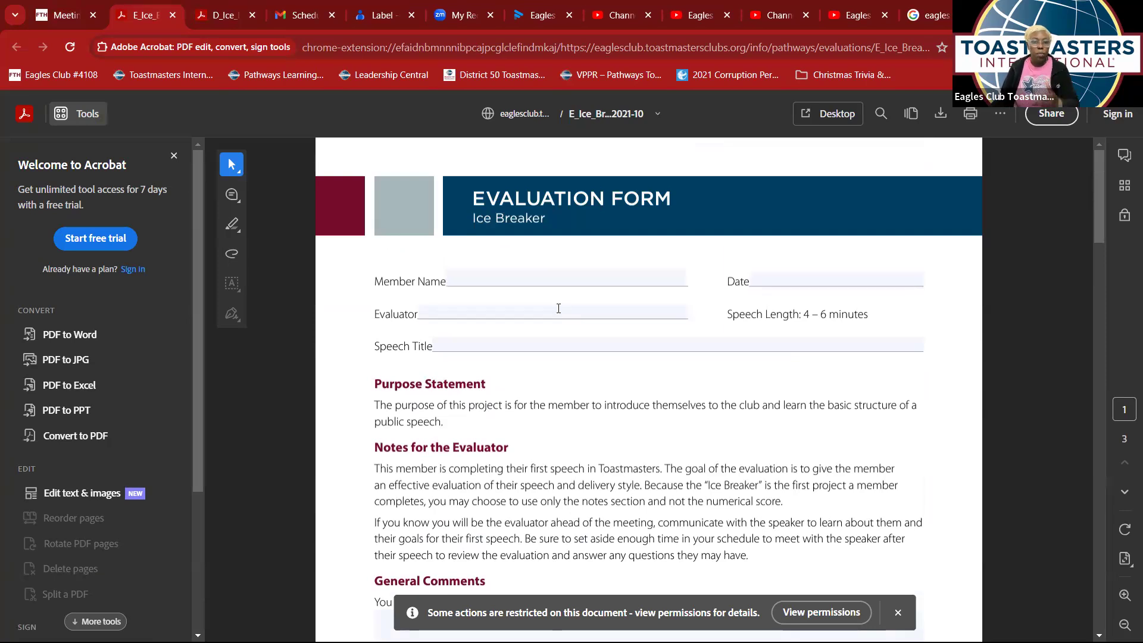
pyautogui.scroll(-7, 560, 352)
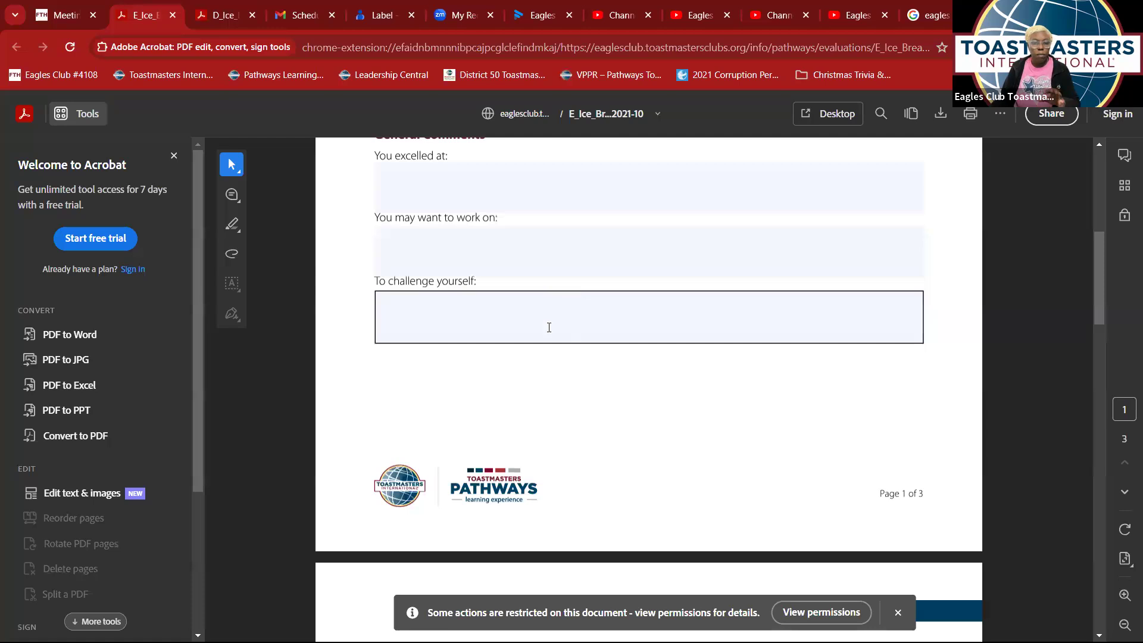
pyautogui.scroll(-5, 544, 318)
pyautogui.scroll(-3, 543, 326)
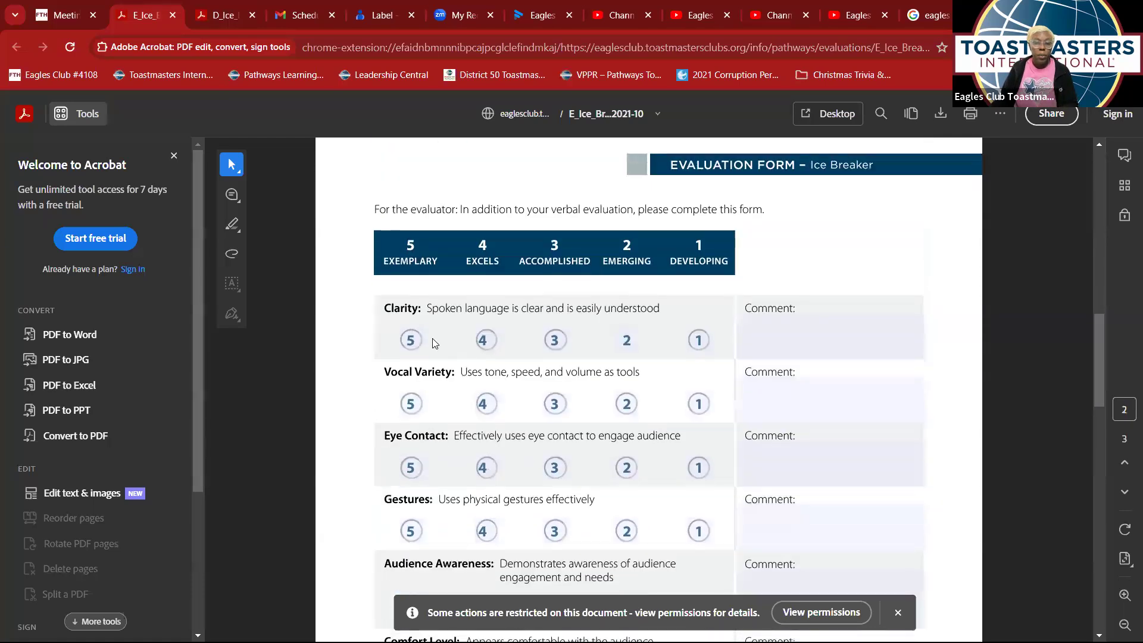
# - Rate Clarity 5, Vocal Variety 3 and Eye Contact 5, then return to the agenda
pyautogui.click(410, 339)
pyautogui.click(554, 403)
pyautogui.click(411, 468)
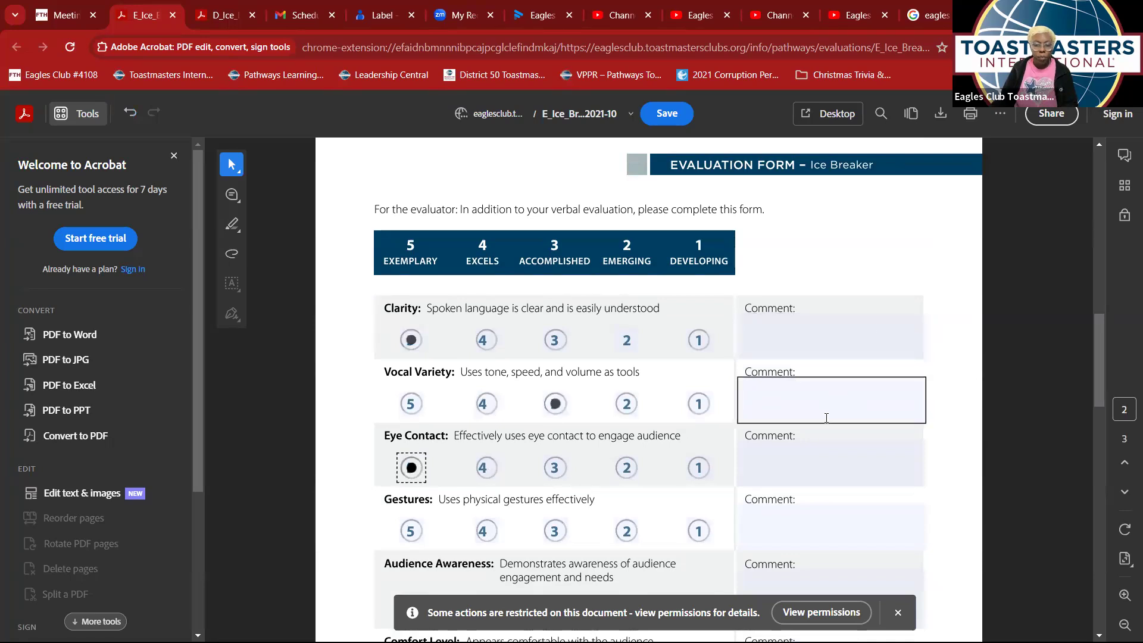
pyautogui.scroll(-11, 824, 417)
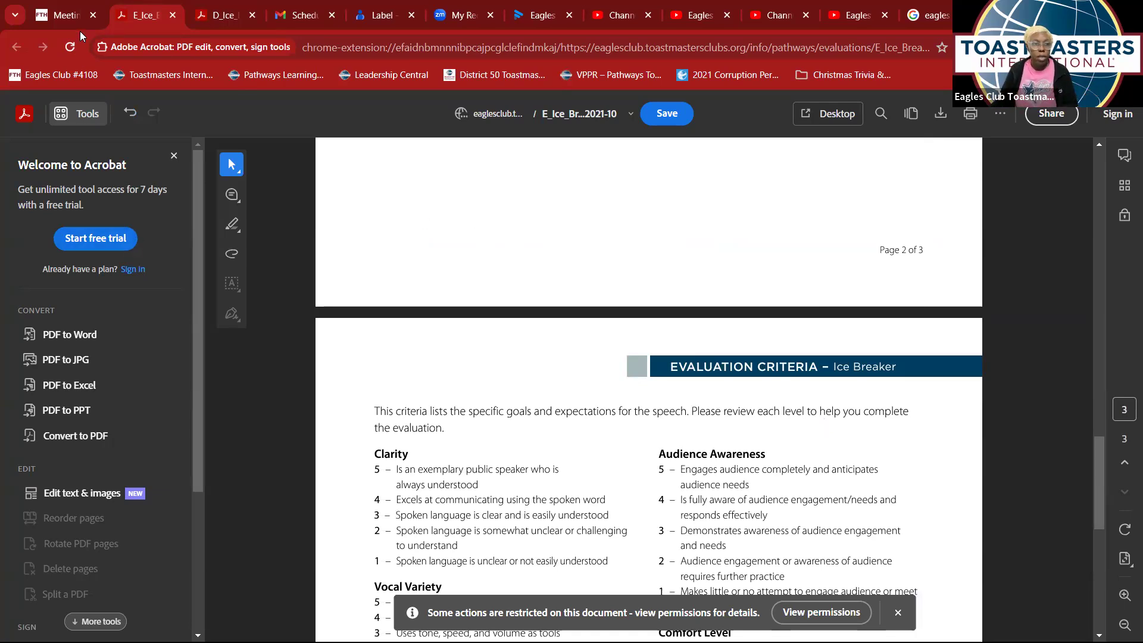
pyautogui.click(59, 15)
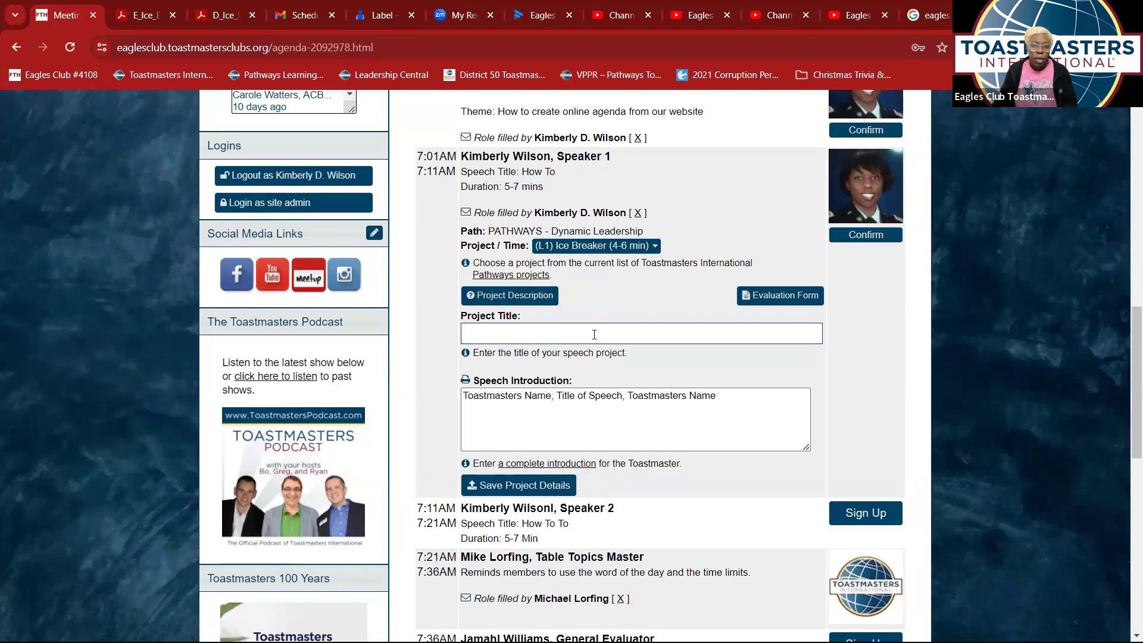
# - Enter 'How To' as Speaker 1's project title, save the project details and dismiss the confirmation
pyautogui.click(496, 331)
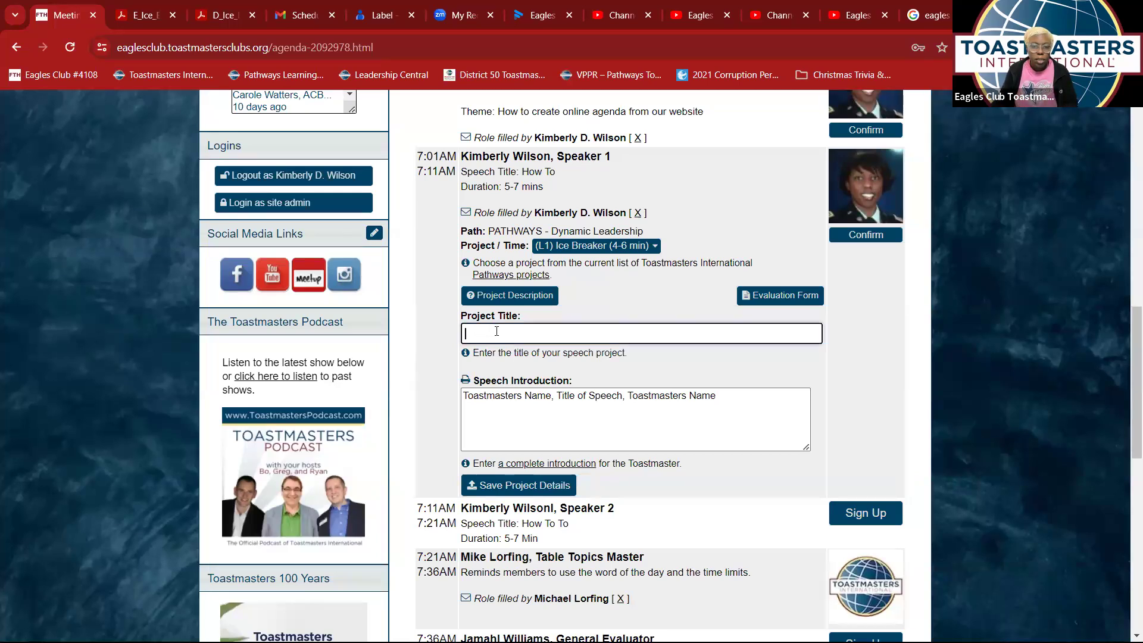
pyautogui.click(470, 353)
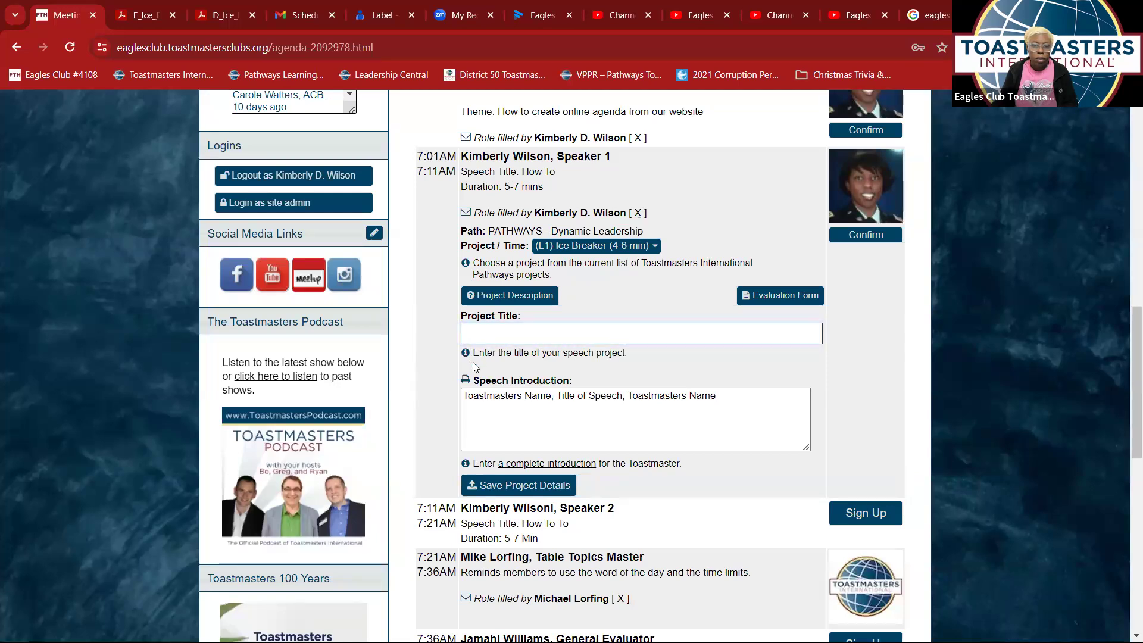
pyautogui.click(493, 334)
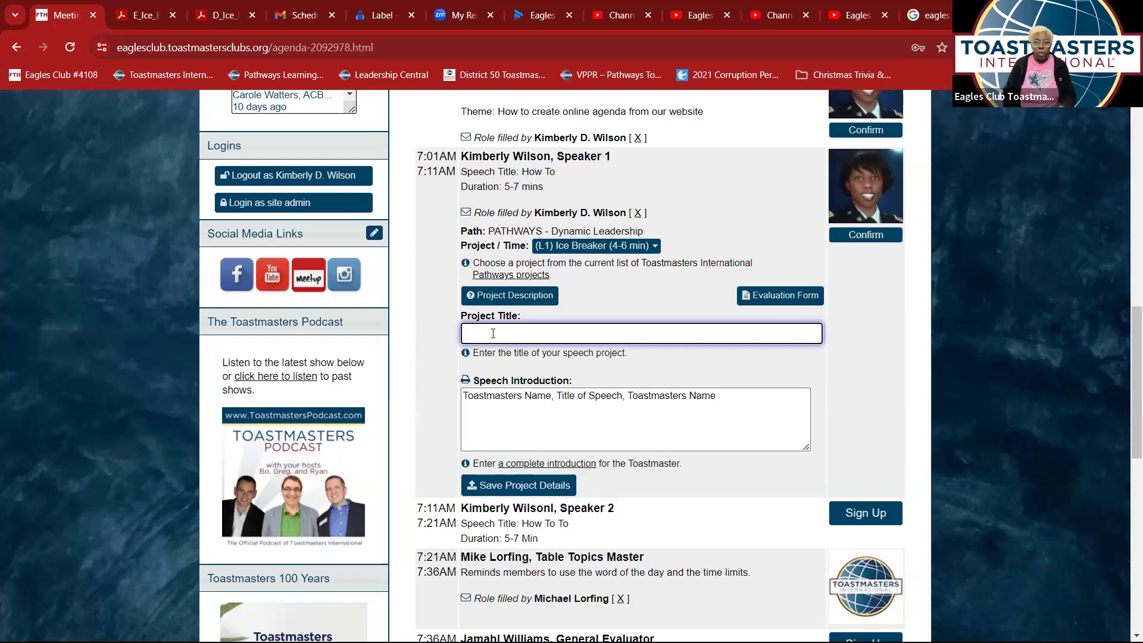
pyautogui.write('How ')
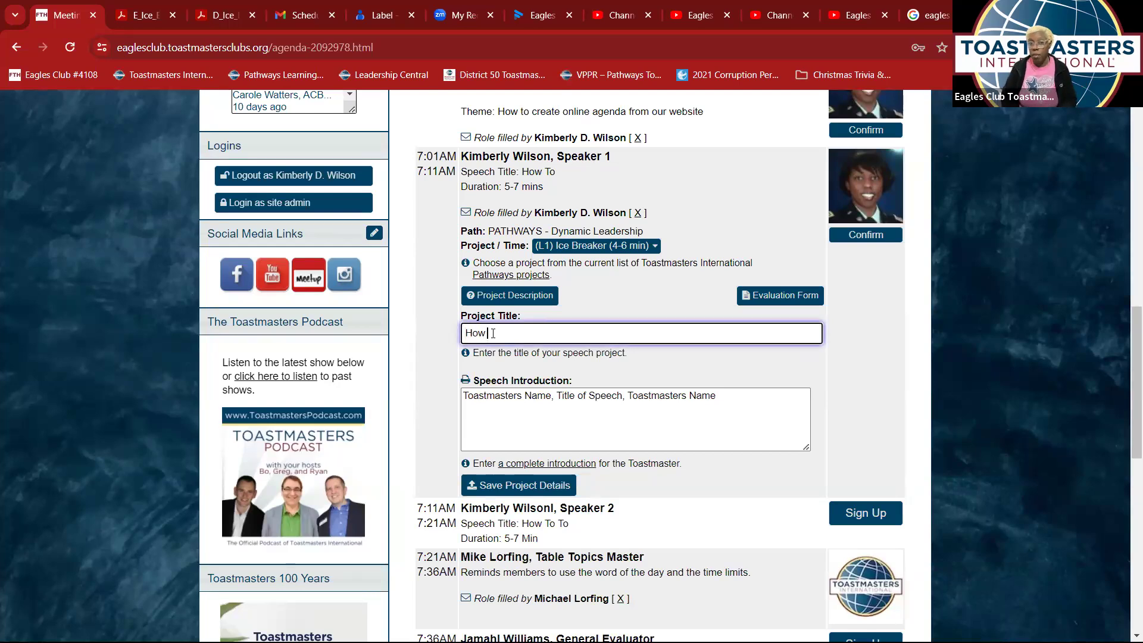
pyautogui.write('To')
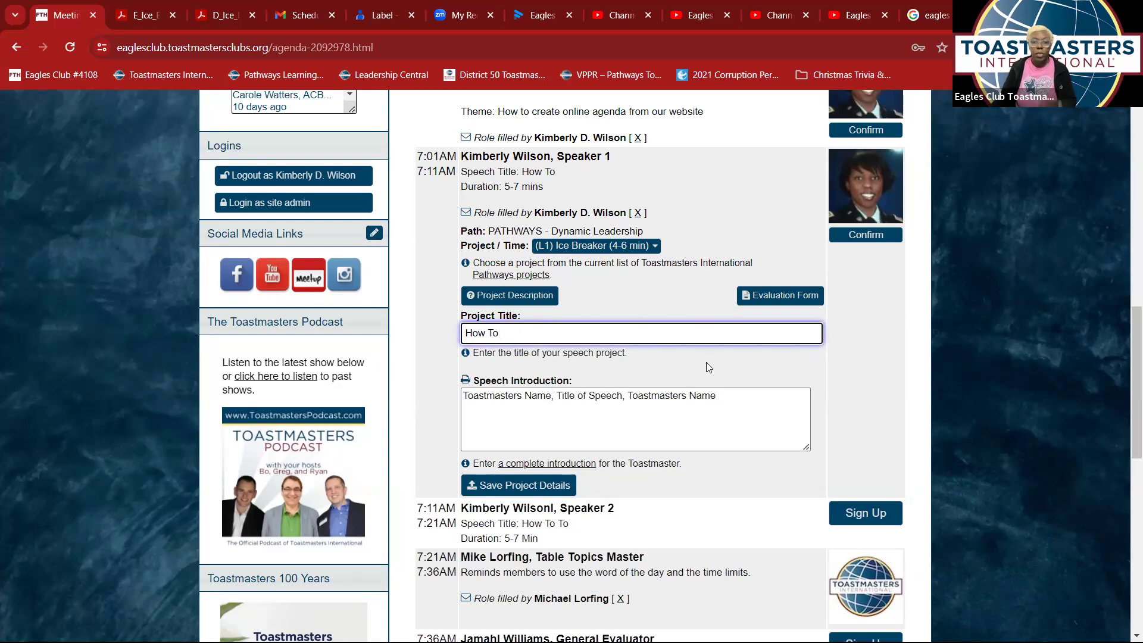
pyautogui.click(707, 396)
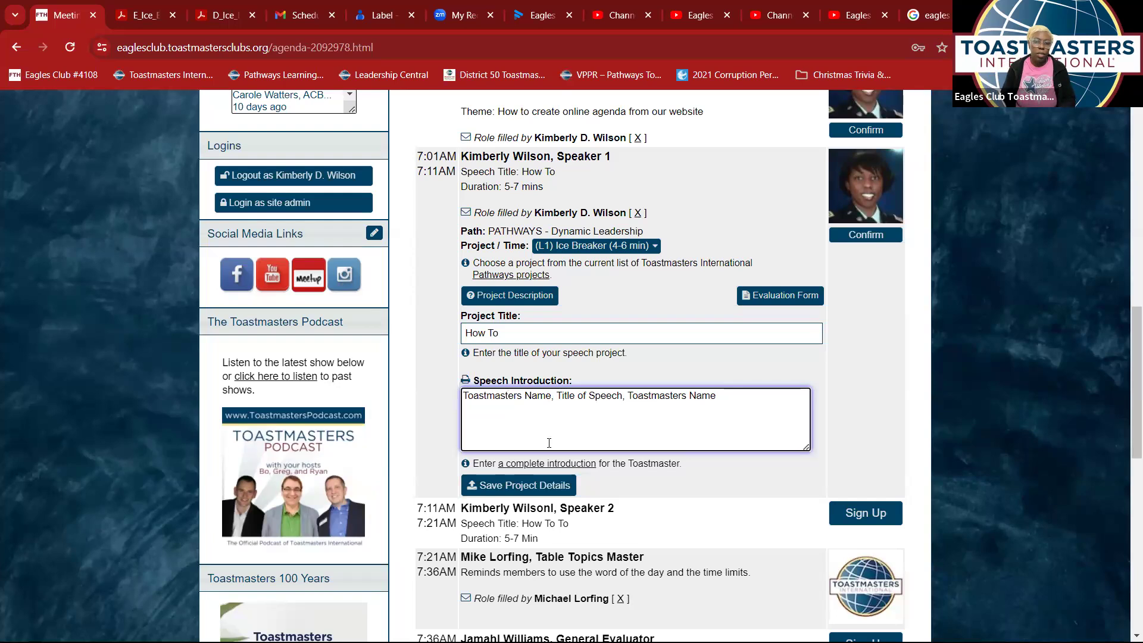
pyautogui.click(536, 491)
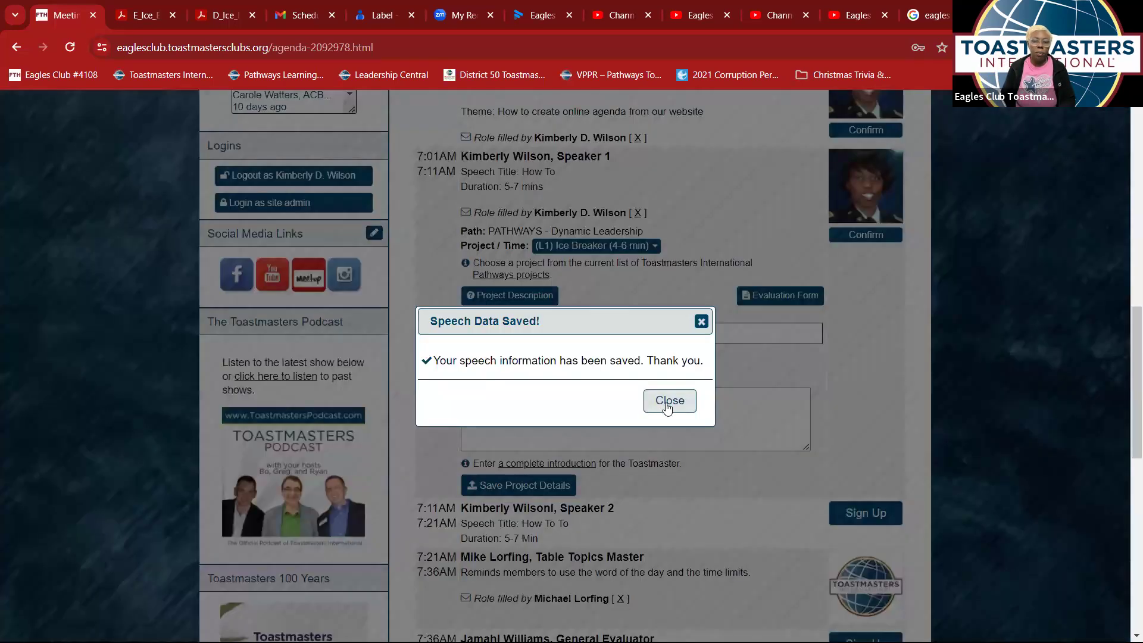
pyautogui.click(651, 406)
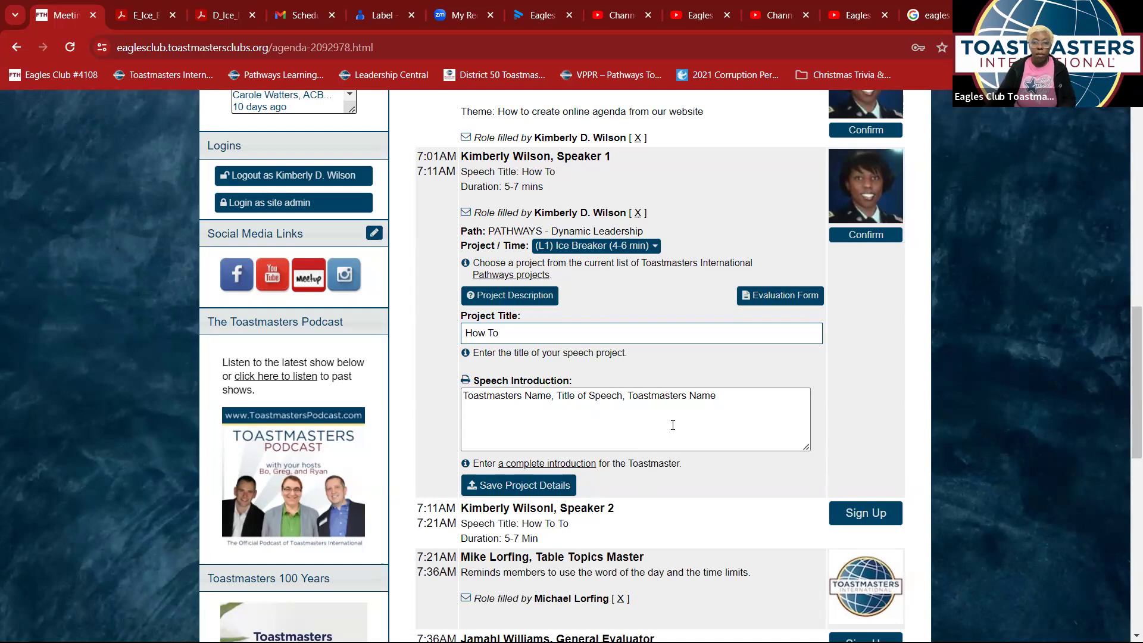
# - Review the agenda down to the Meeting Notes box, then confirm the Inspiration and Pledge role
pyautogui.scroll(-3, 672, 425)
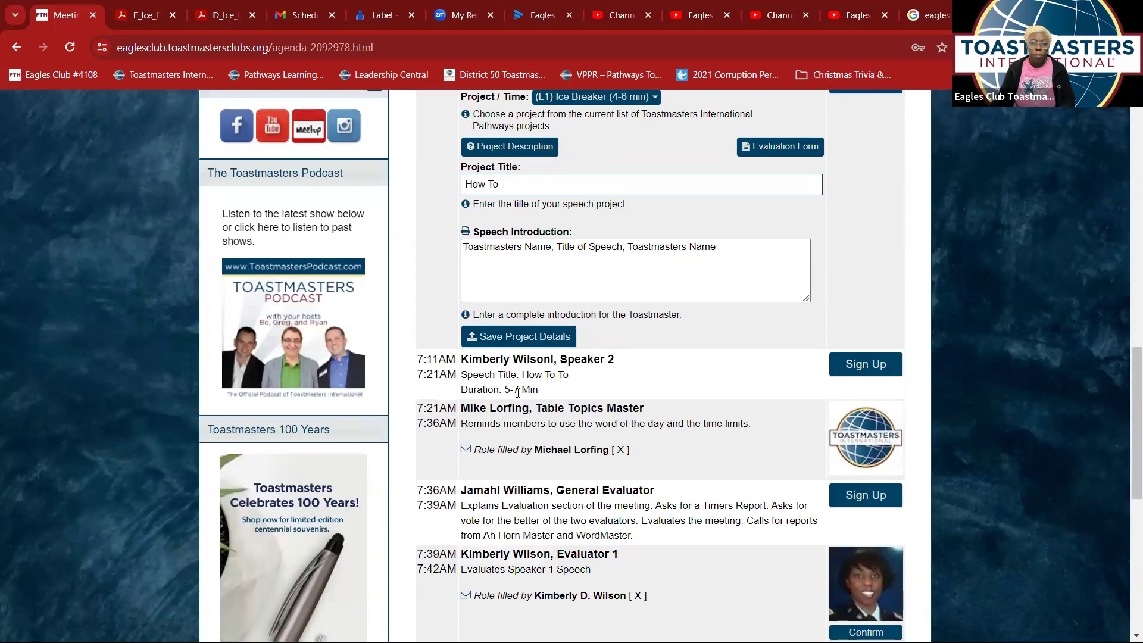
pyautogui.scroll(-1, 657, 390)
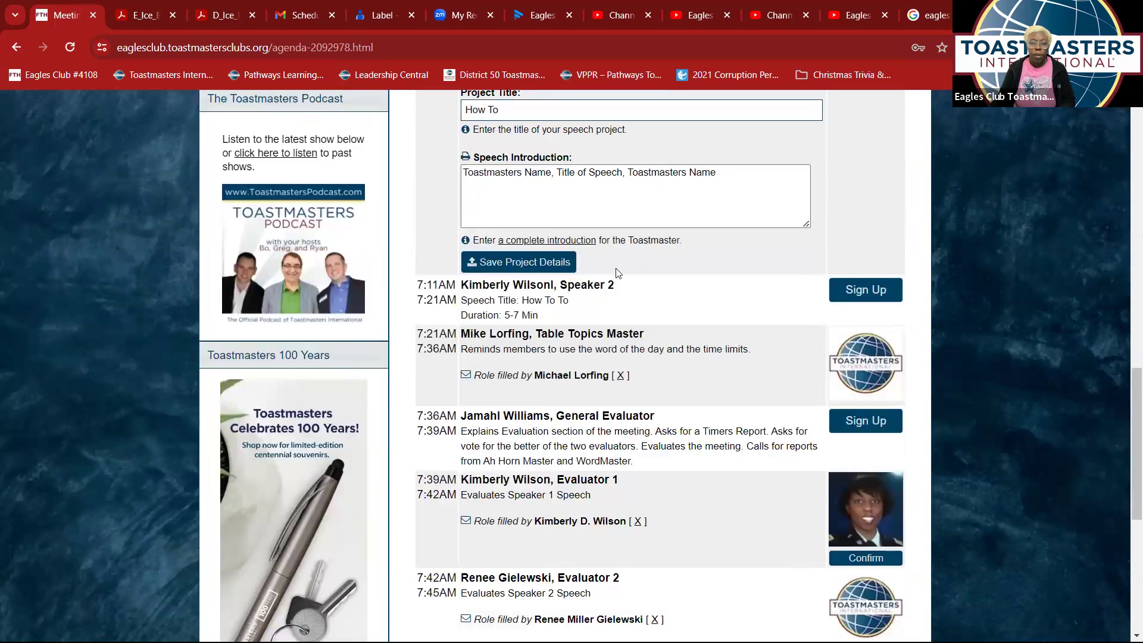
pyautogui.scroll(3, 615, 285)
pyautogui.scroll(-3, 615, 285)
pyautogui.scroll(-5, 592, 301)
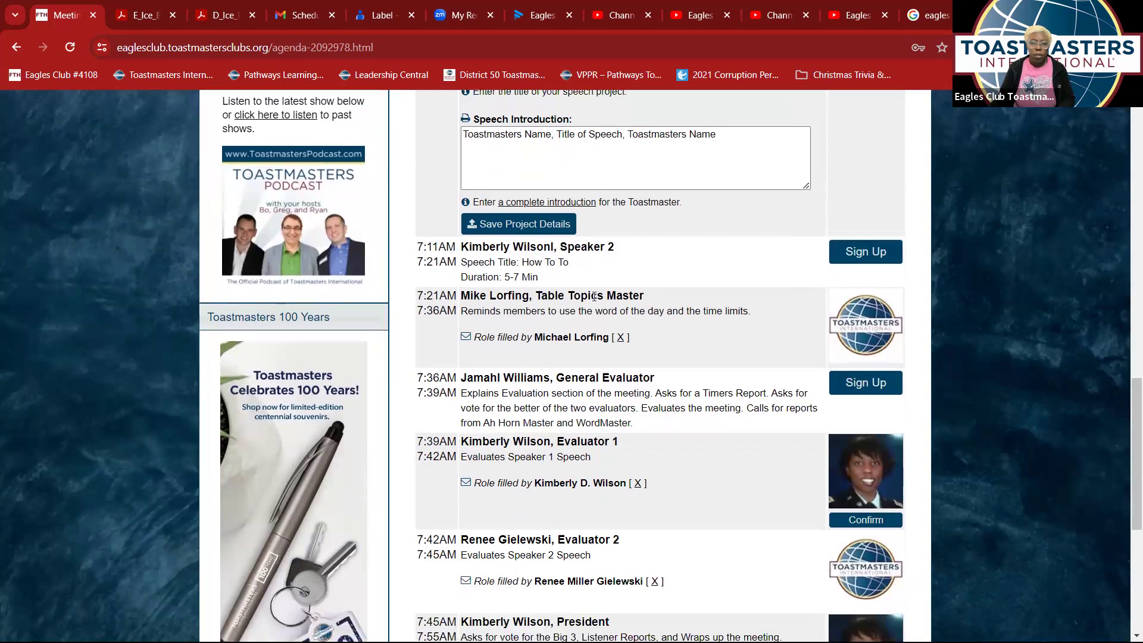
pyautogui.scroll(2, 595, 301)
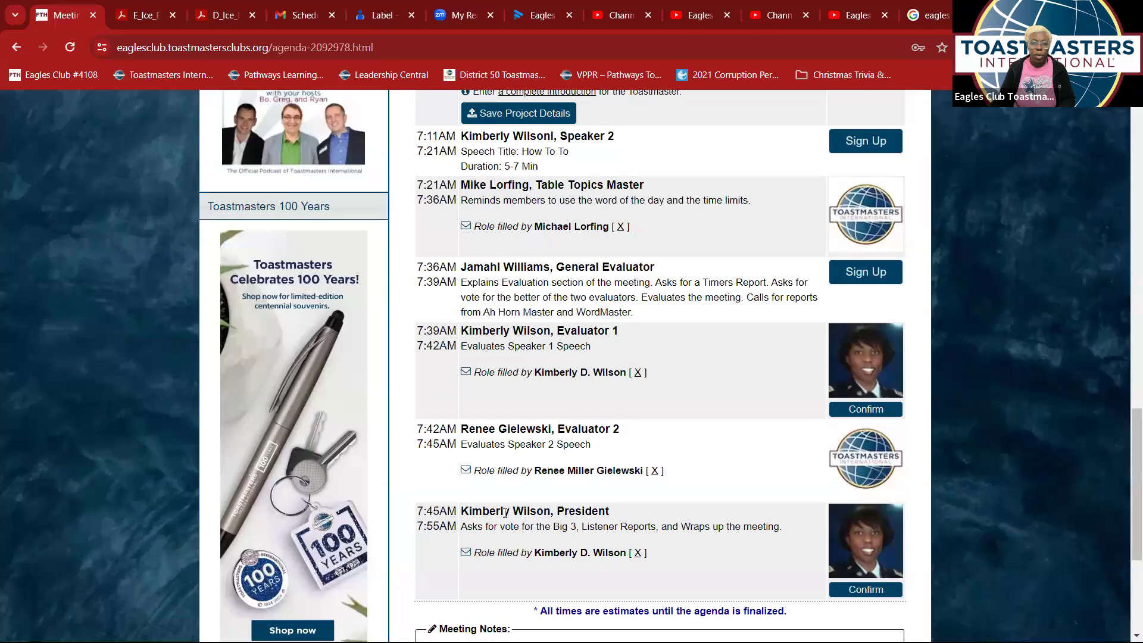
pyautogui.scroll(-3, 510, 574)
pyautogui.scroll(-1, 512, 571)
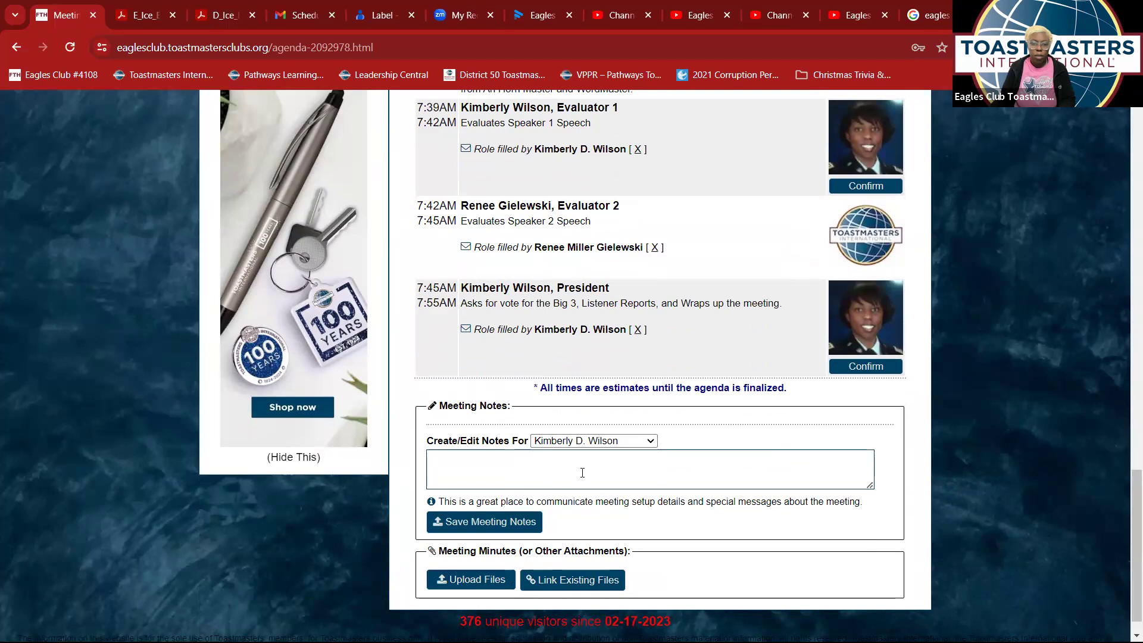
pyautogui.scroll(-1, 589, 475)
pyautogui.scroll(8, 590, 475)
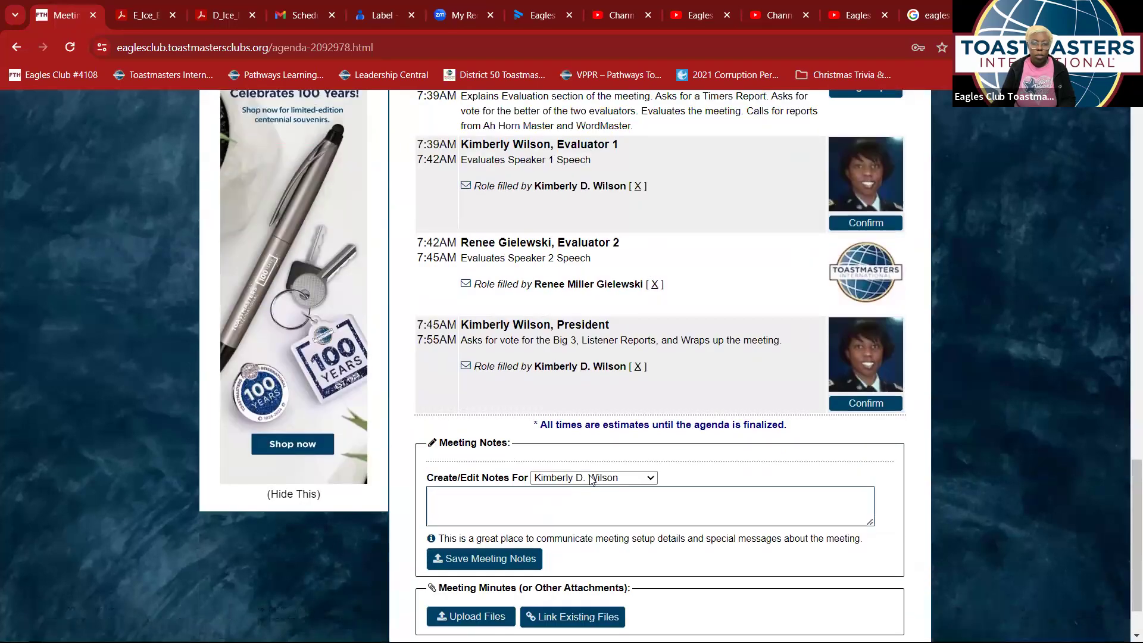
pyautogui.scroll(10, 590, 474)
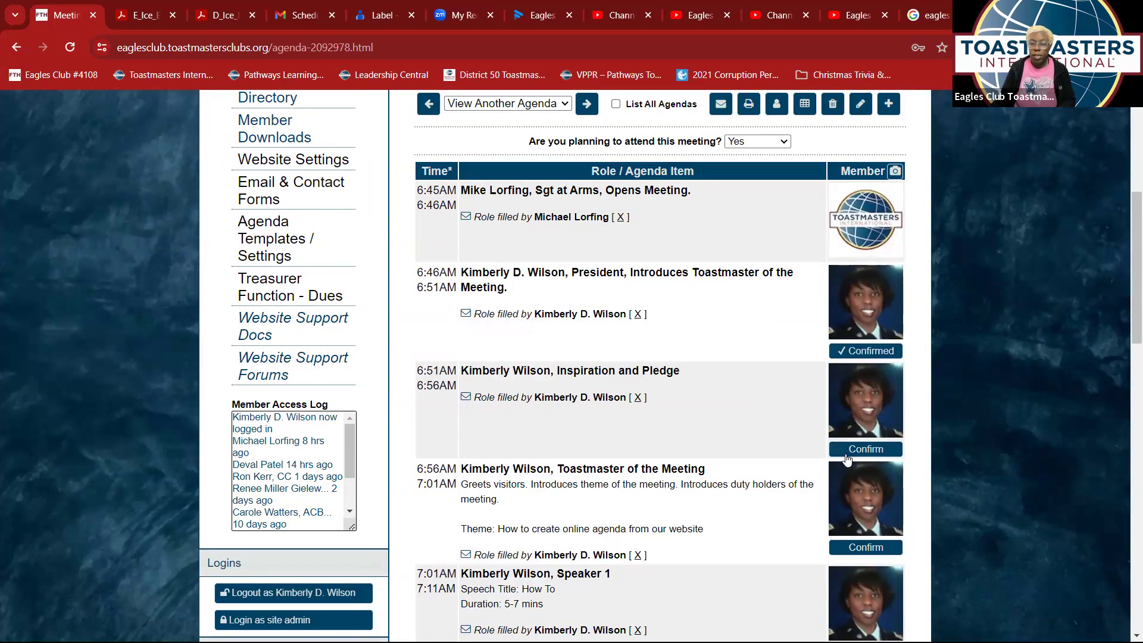
pyautogui.scroll(-3, 850, 252)
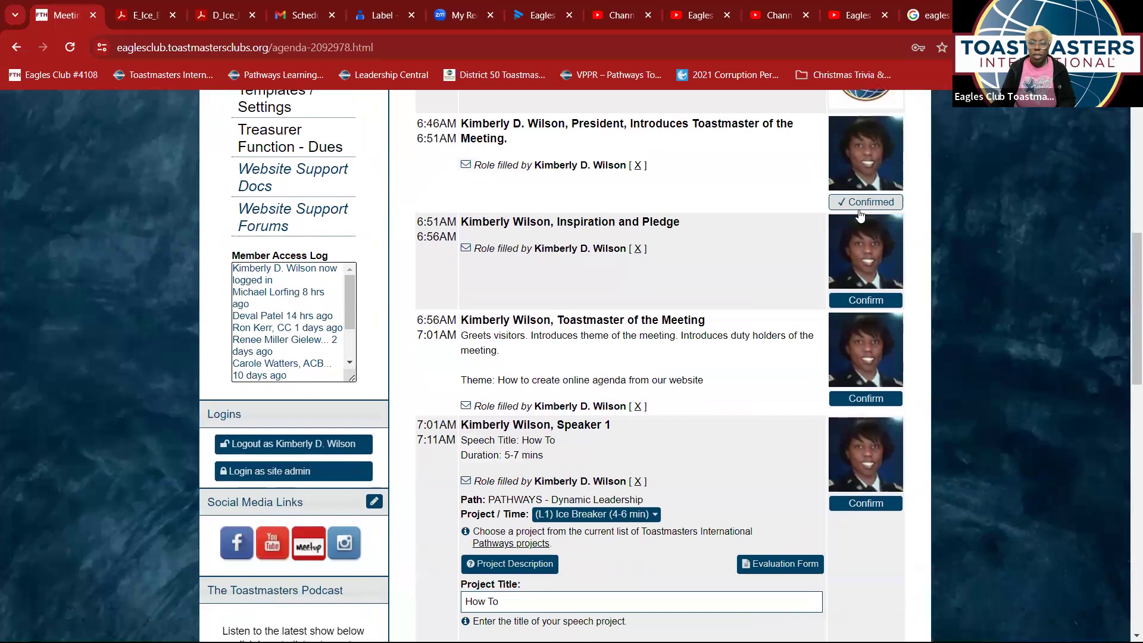
pyautogui.click(864, 301)
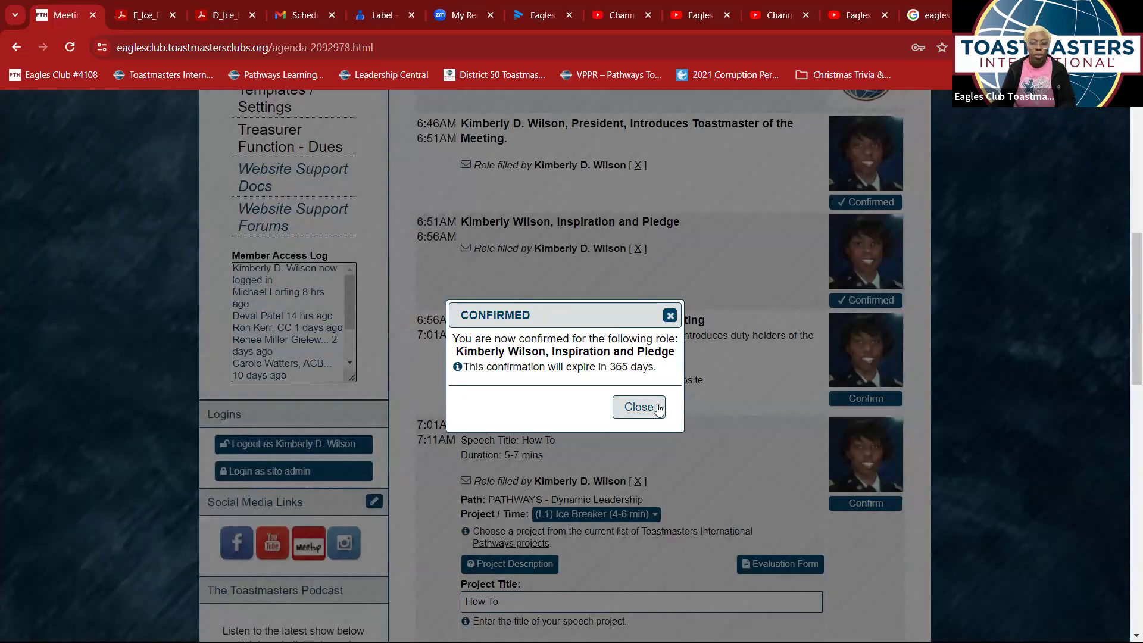
# - Dismiss the notice, reconfirm Inspiration and Pledge, then remove its member so the role reopens
pyautogui.click(690, 344)
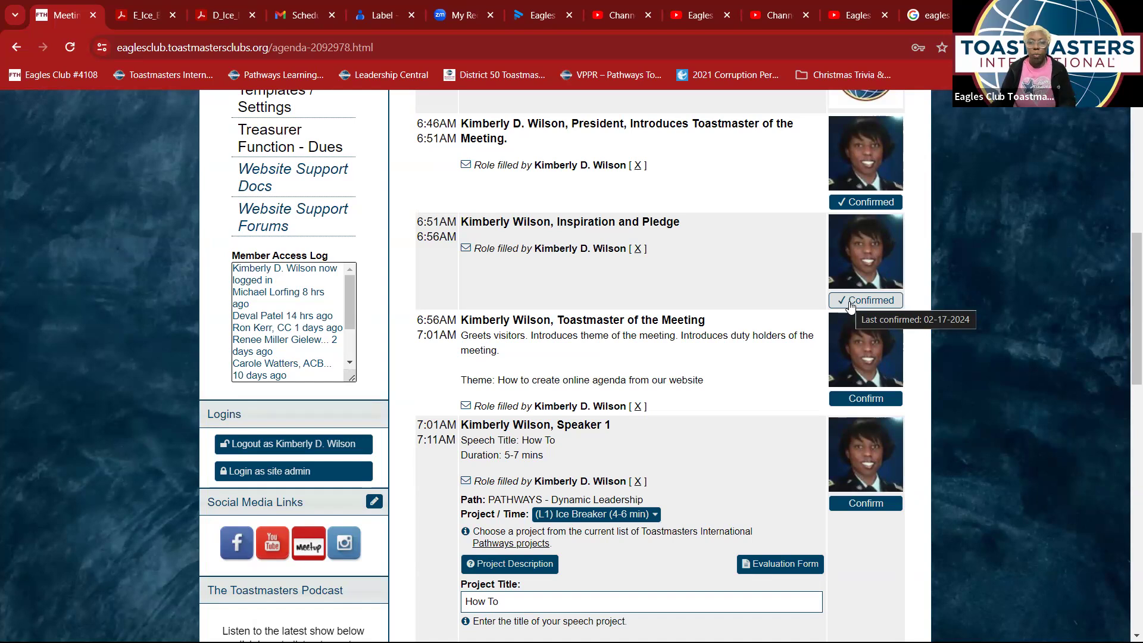
pyautogui.click(849, 302)
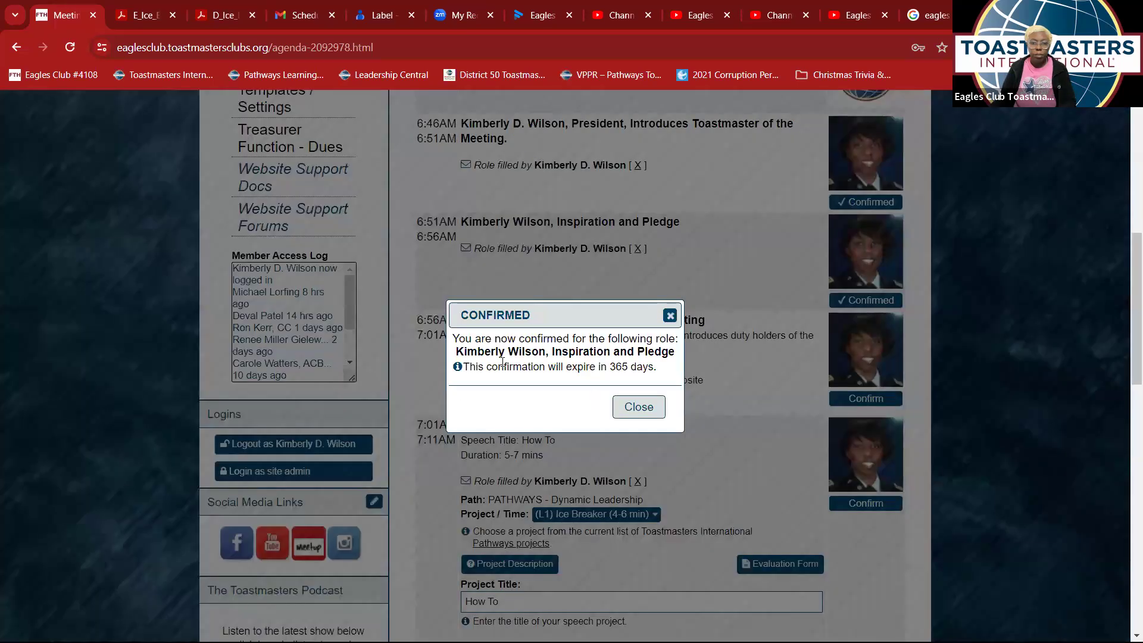
pyautogui.click(637, 406)
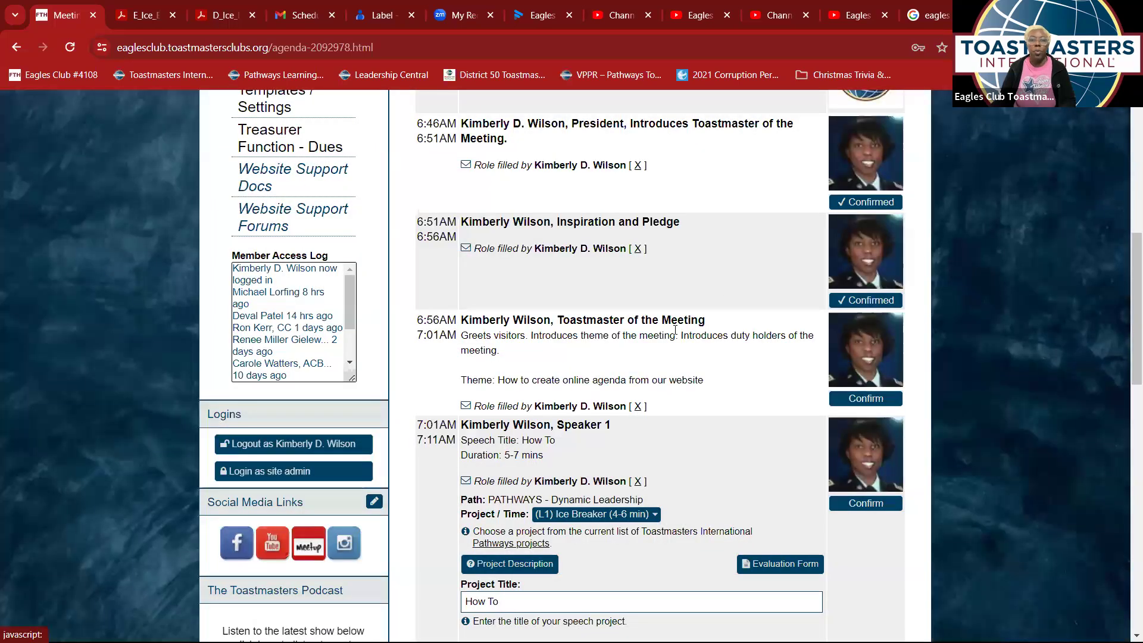
pyautogui.click(637, 249)
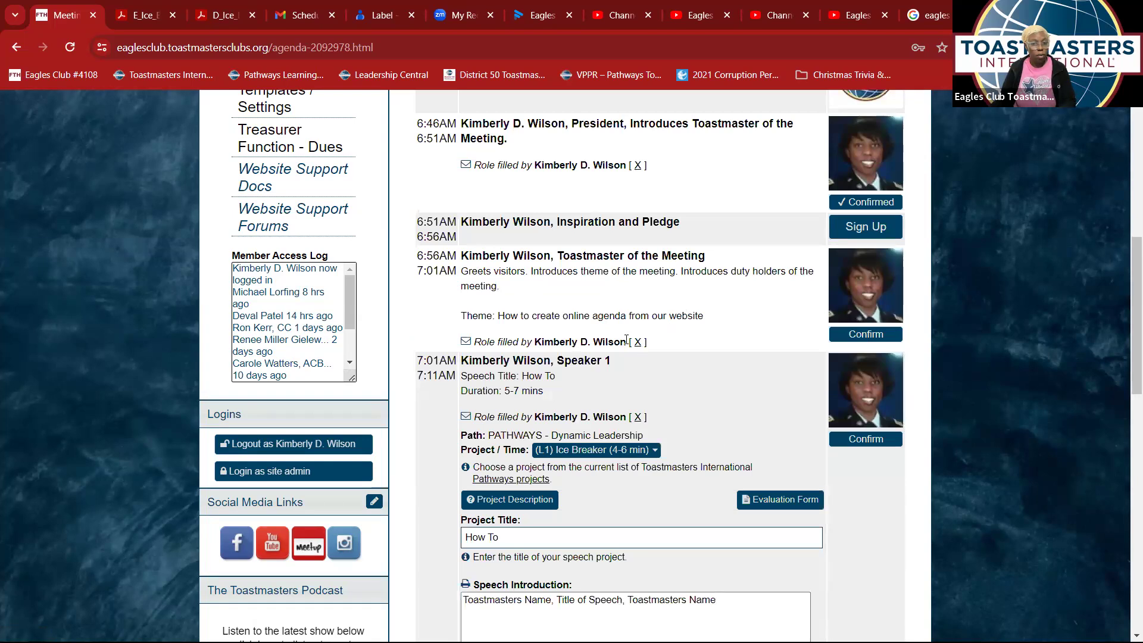
# - Unassign the member from Toastmaster of the Meeting, leaving that role open for sign-up
pyautogui.click(637, 341)
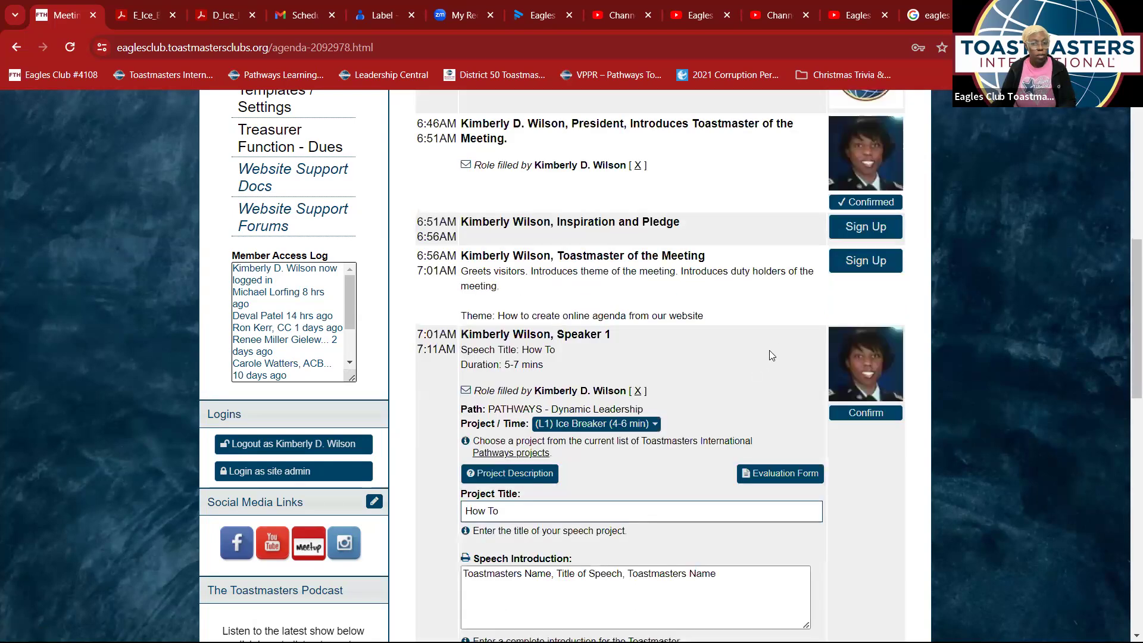
pyautogui.scroll(-3, 751, 305)
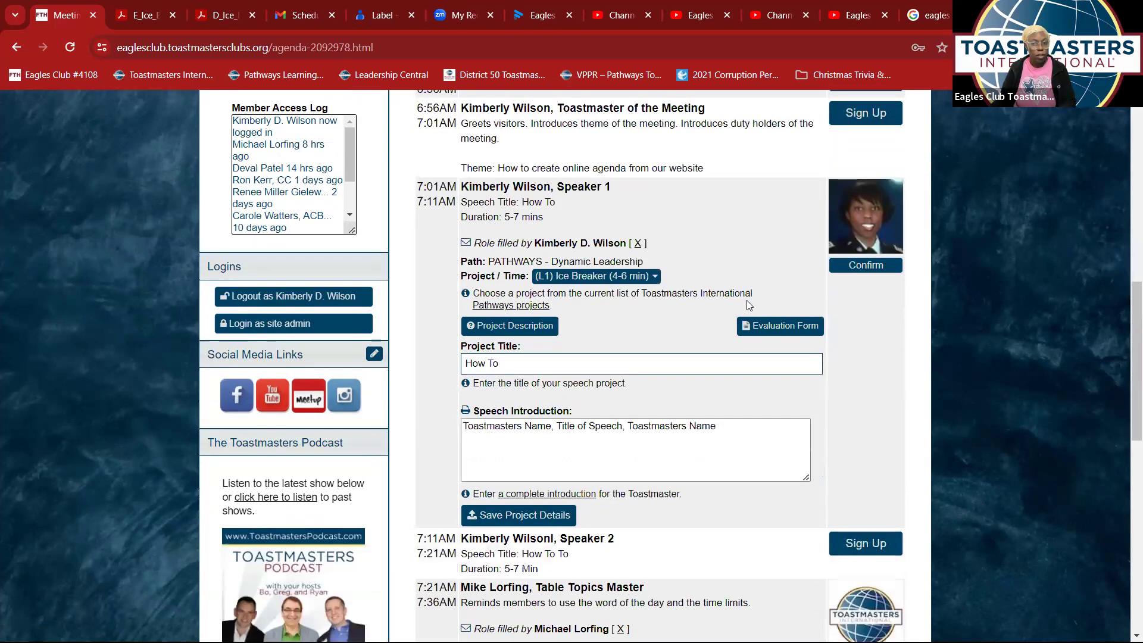
pyautogui.scroll(6, 726, 357)
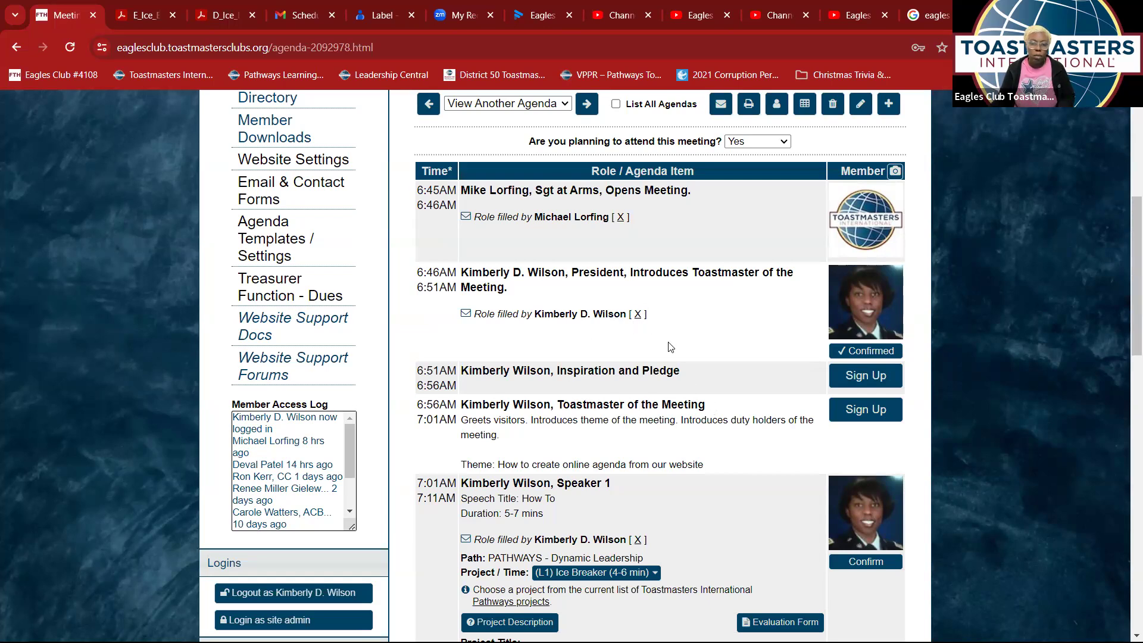
pyautogui.scroll(-3, 668, 342)
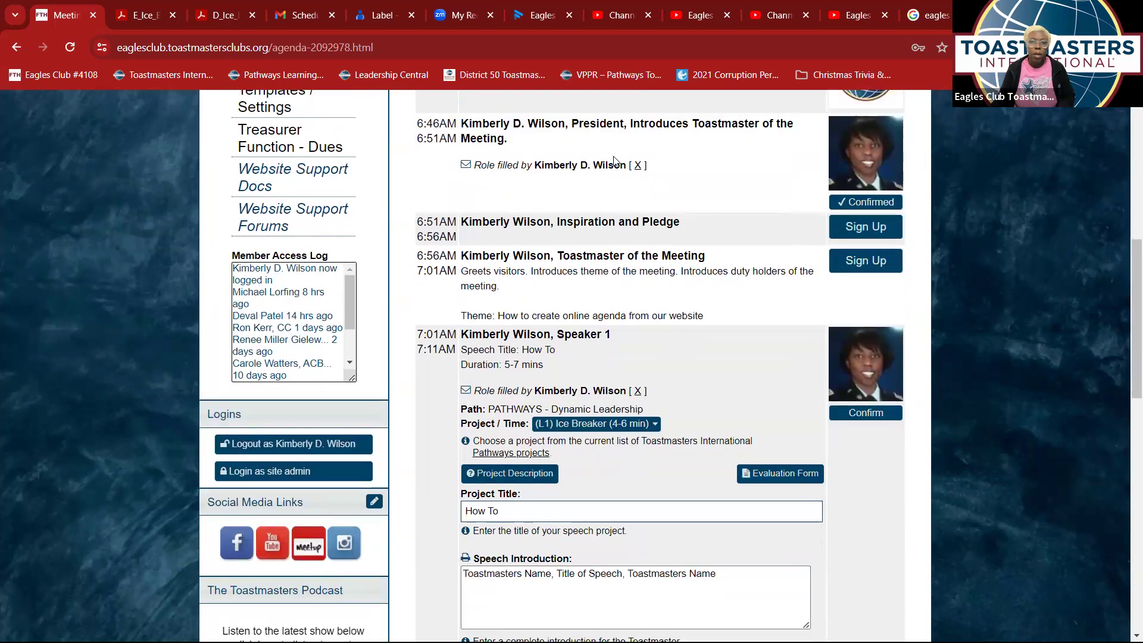
# - Sign up for Inspiration and Pledge, undo and re-sign, then confirm the role and dismiss the notice
pyautogui.click(852, 233)
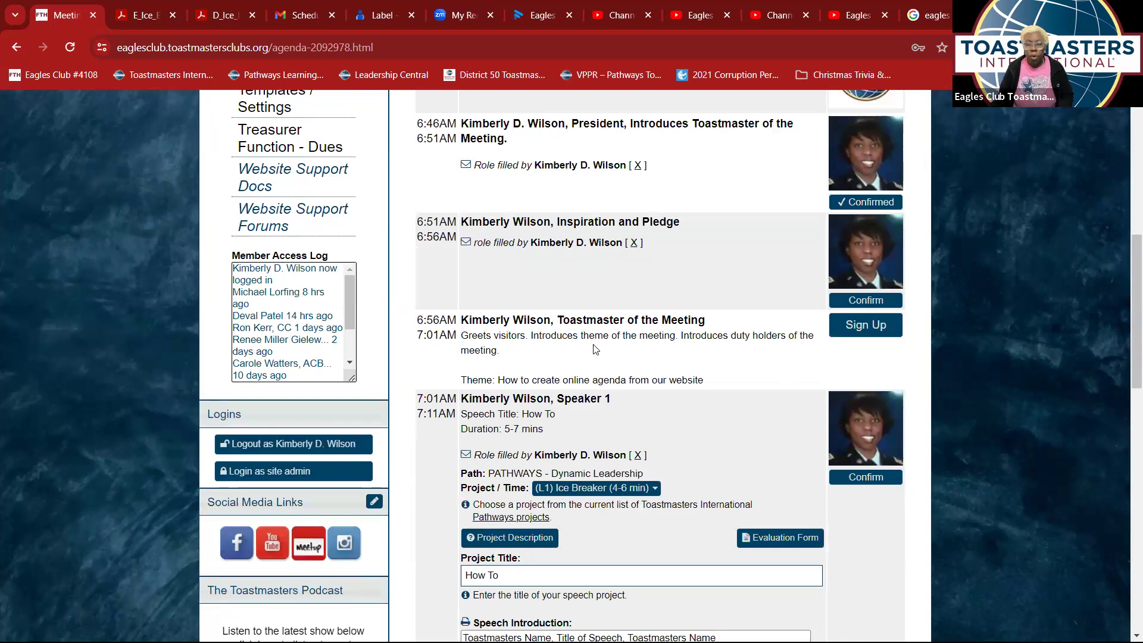
pyautogui.click(634, 243)
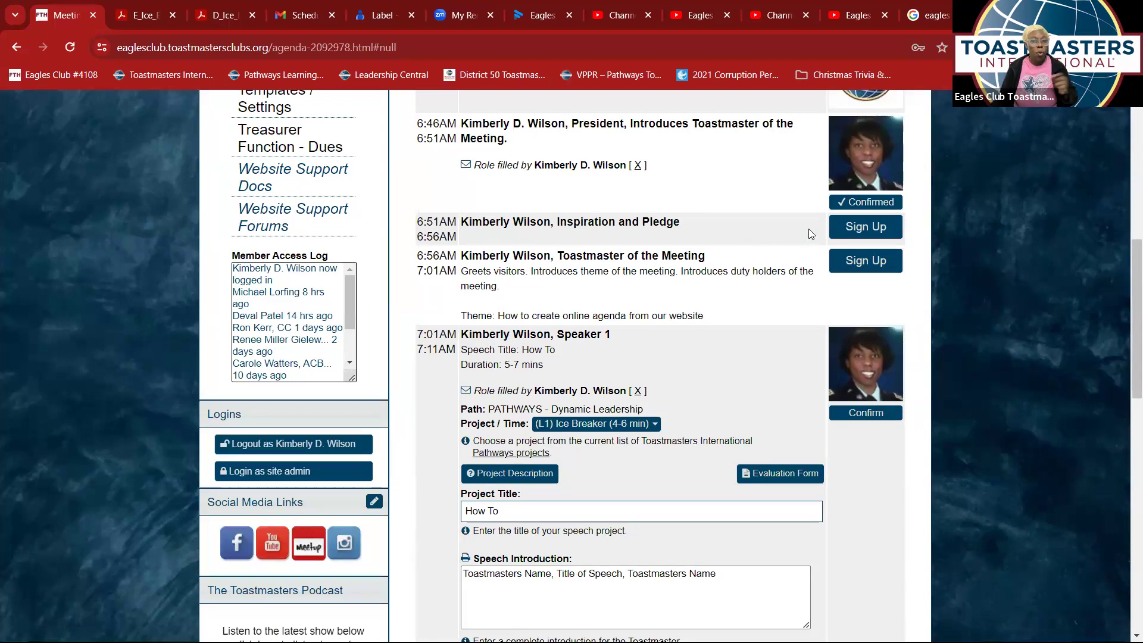
pyautogui.click(865, 232)
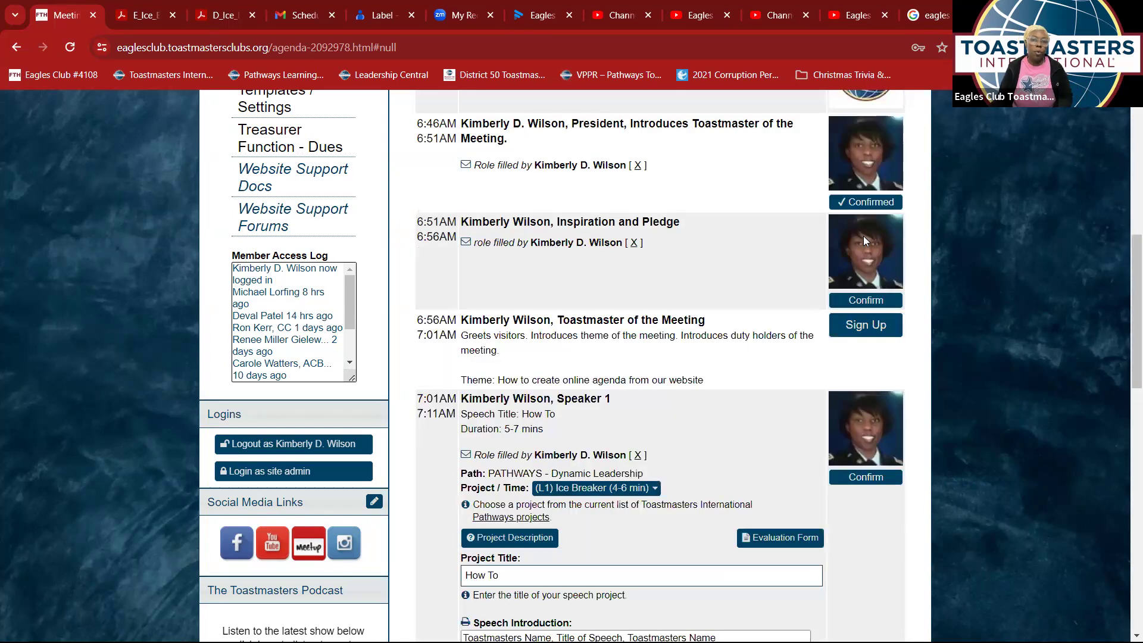
pyautogui.click(863, 308)
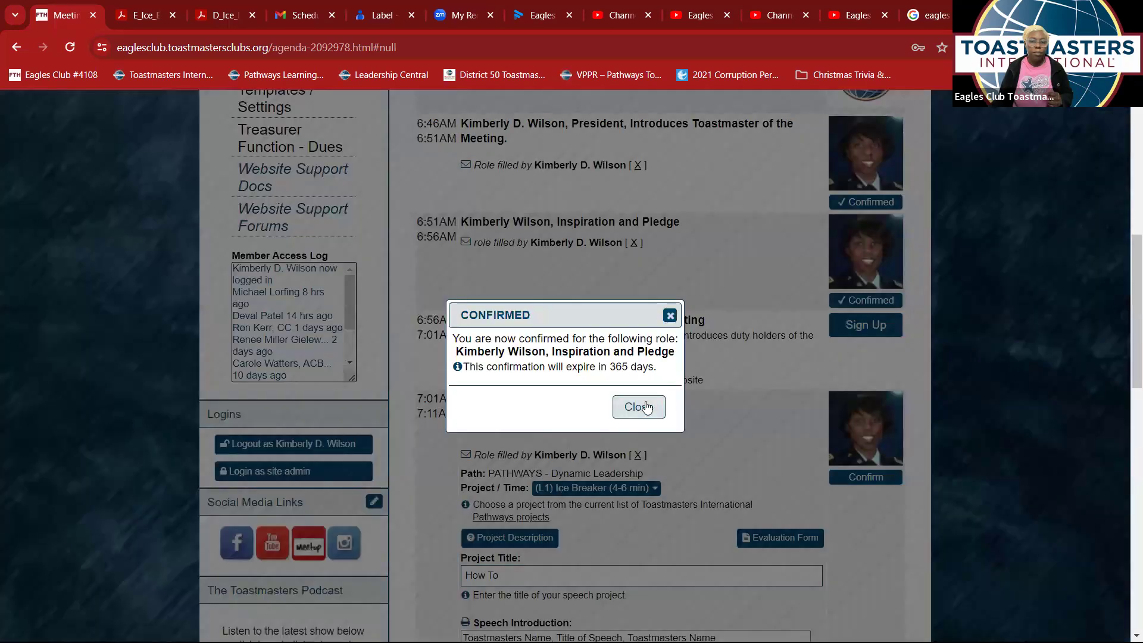
pyautogui.click(647, 406)
pyautogui.scroll(6, 670, 379)
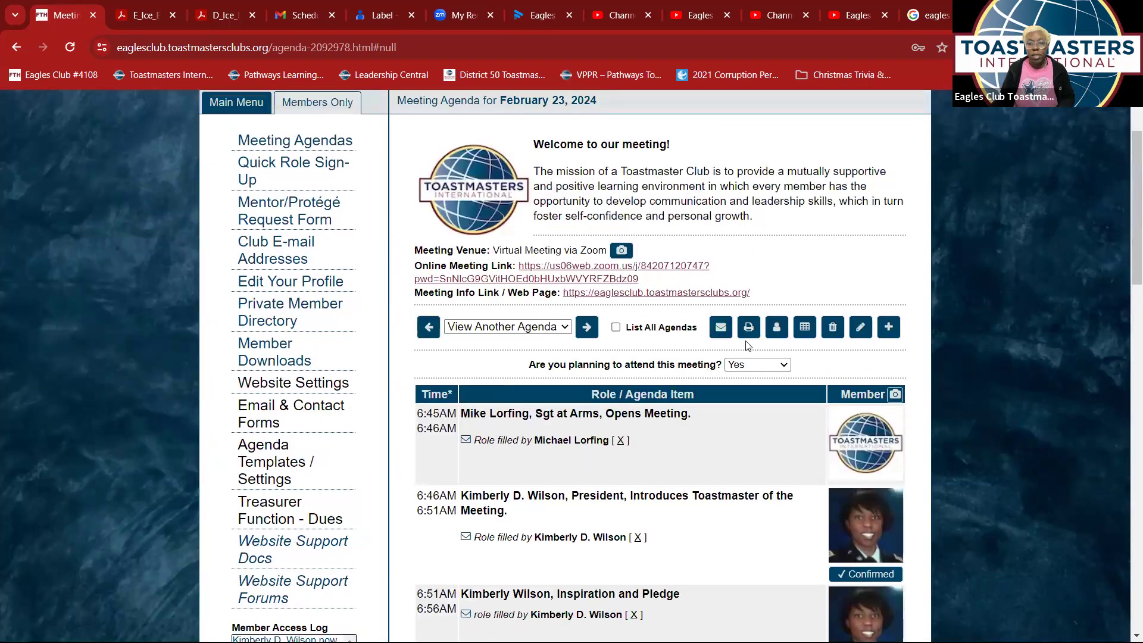
pyautogui.scroll(-2, 767, 336)
pyautogui.scroll(1, 767, 336)
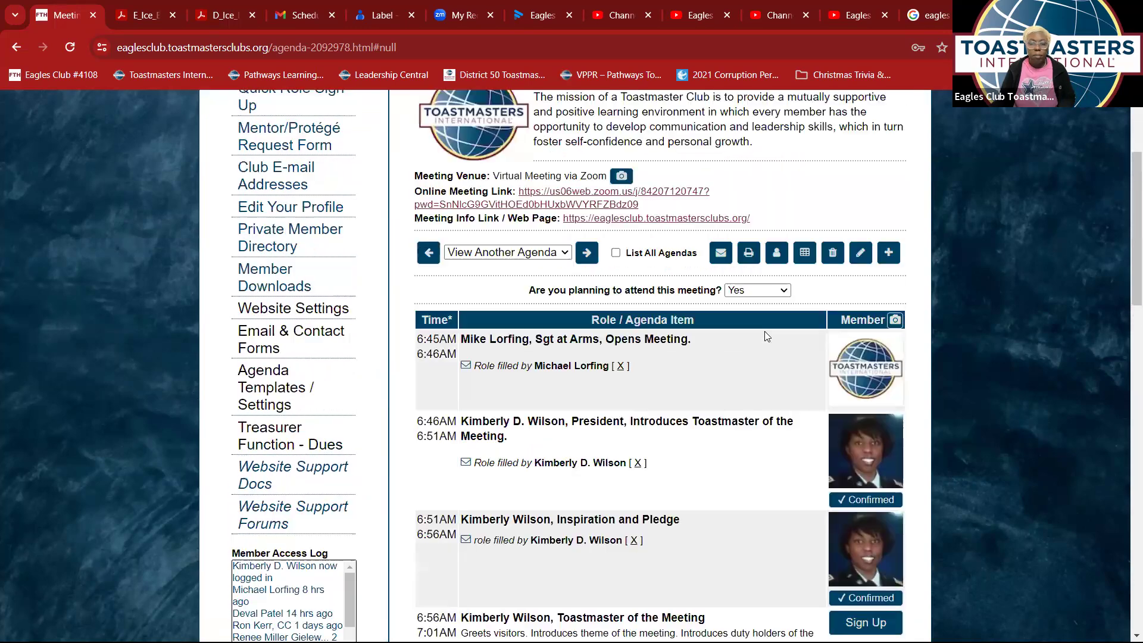
pyautogui.scroll(-8, 766, 336)
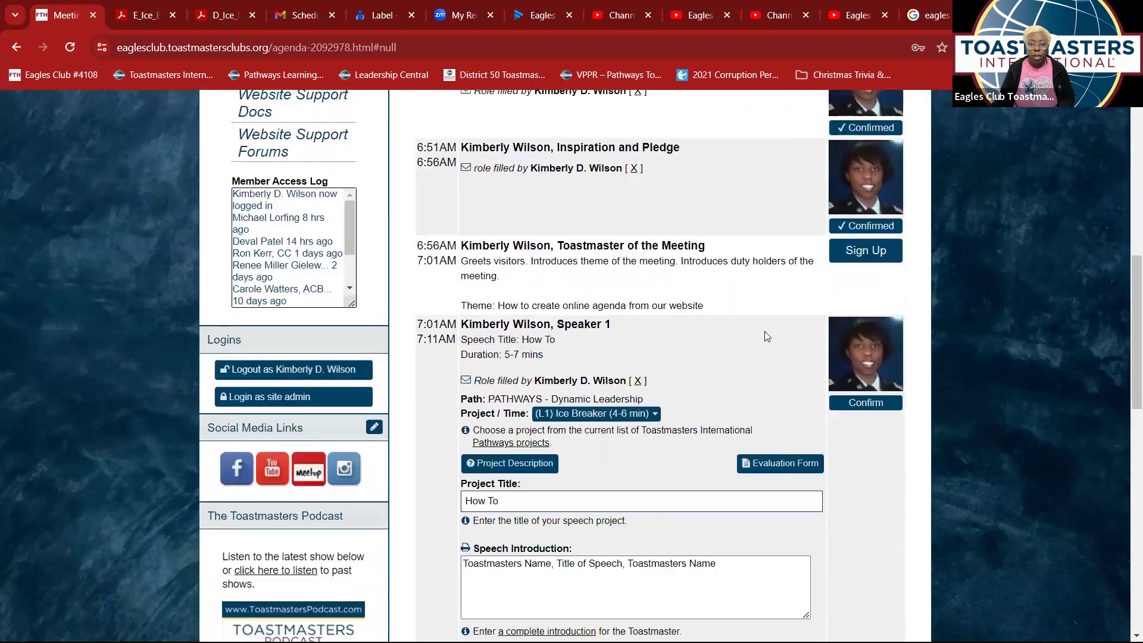
pyautogui.scroll(-4, 766, 337)
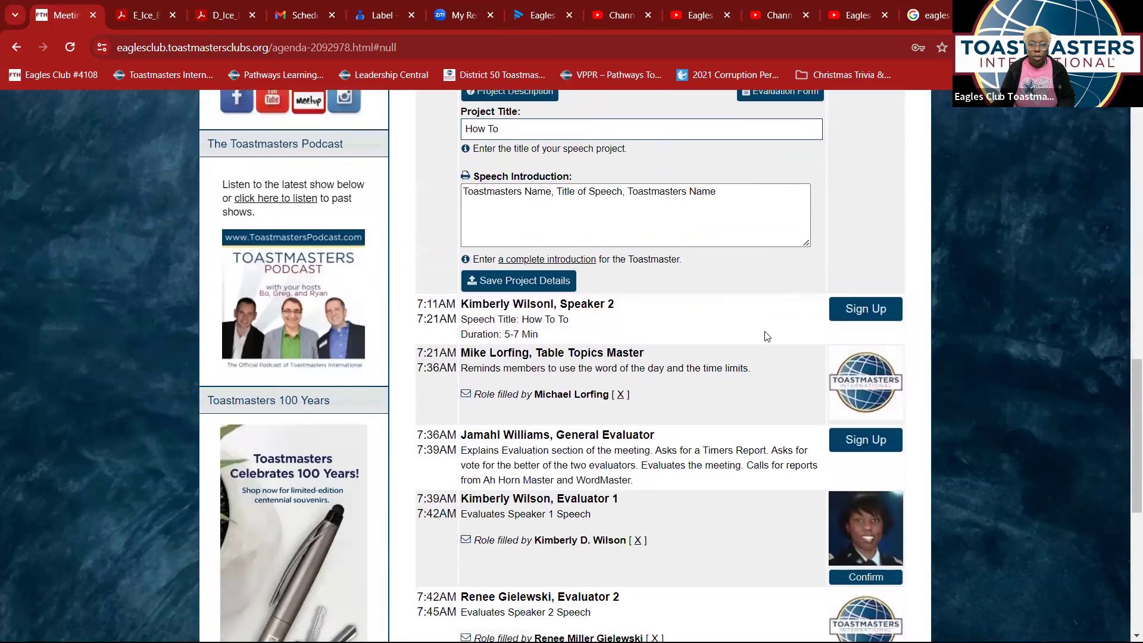
pyautogui.scroll(-2, 767, 337)
pyautogui.scroll(-5, 766, 336)
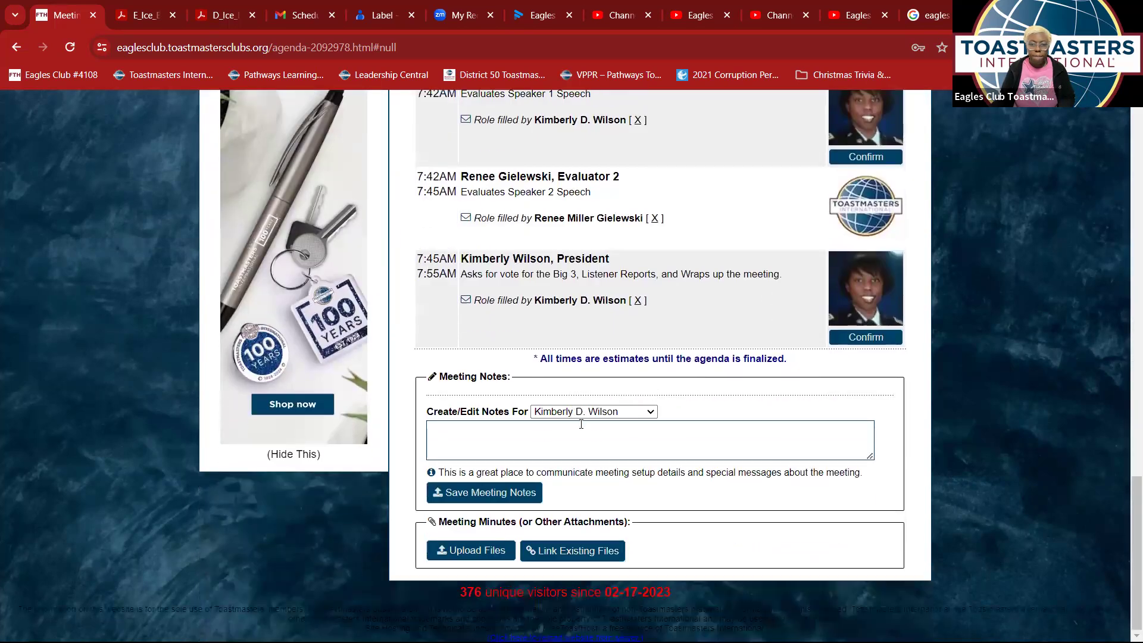
pyautogui.click(652, 416)
pyautogui.click(653, 415)
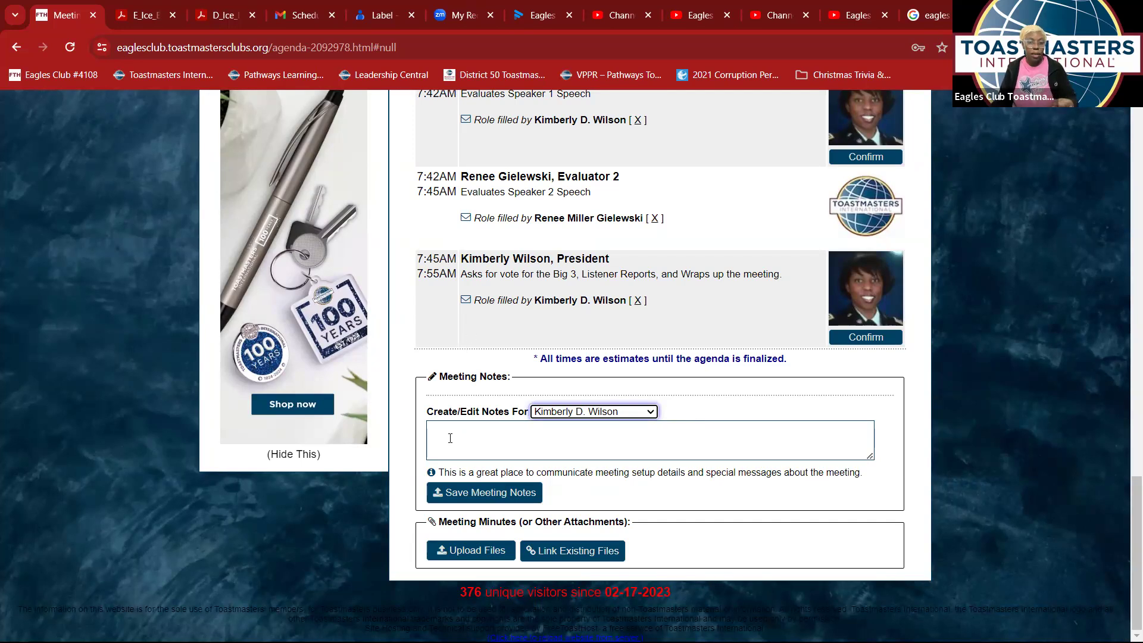
pyautogui.click(655, 412)
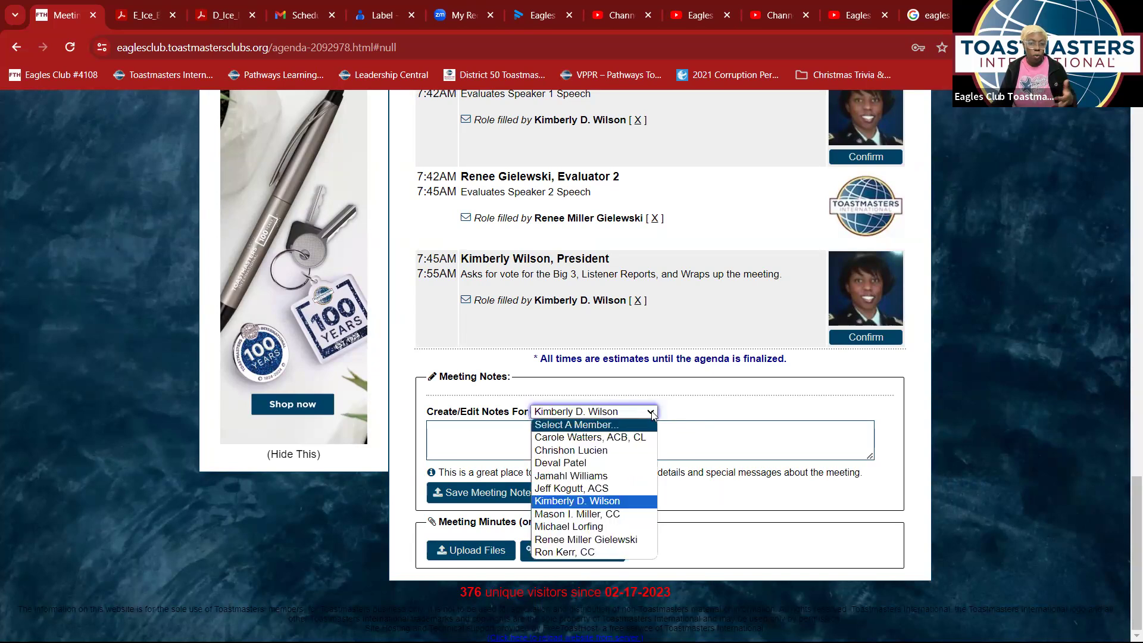
pyautogui.click(689, 412)
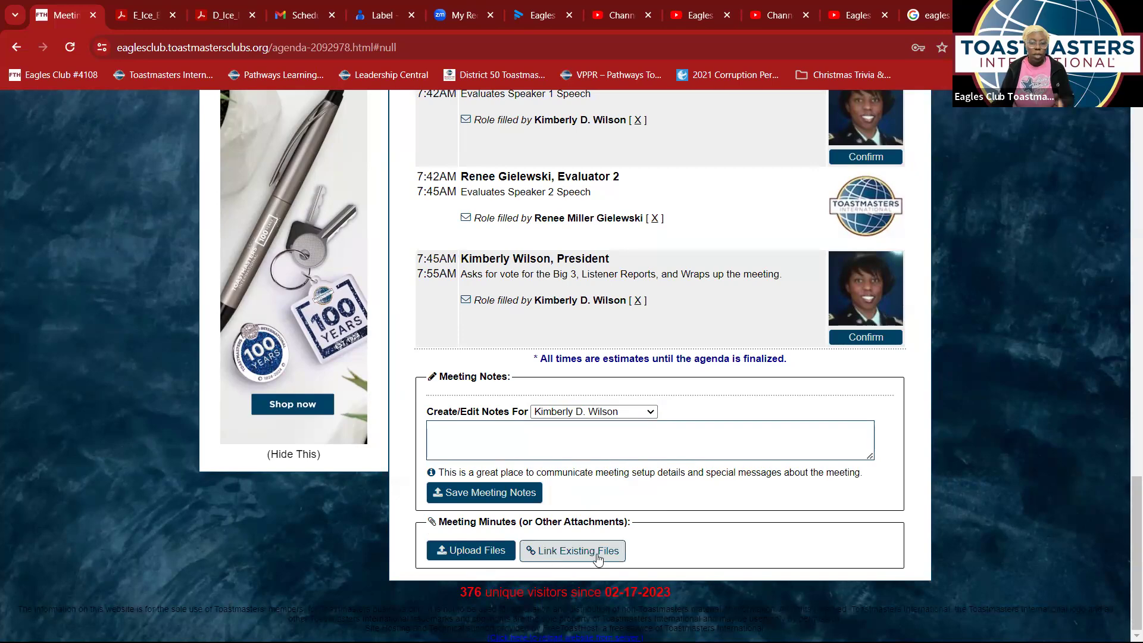
pyautogui.scroll(6, 617, 537)
pyautogui.scroll(15, 617, 536)
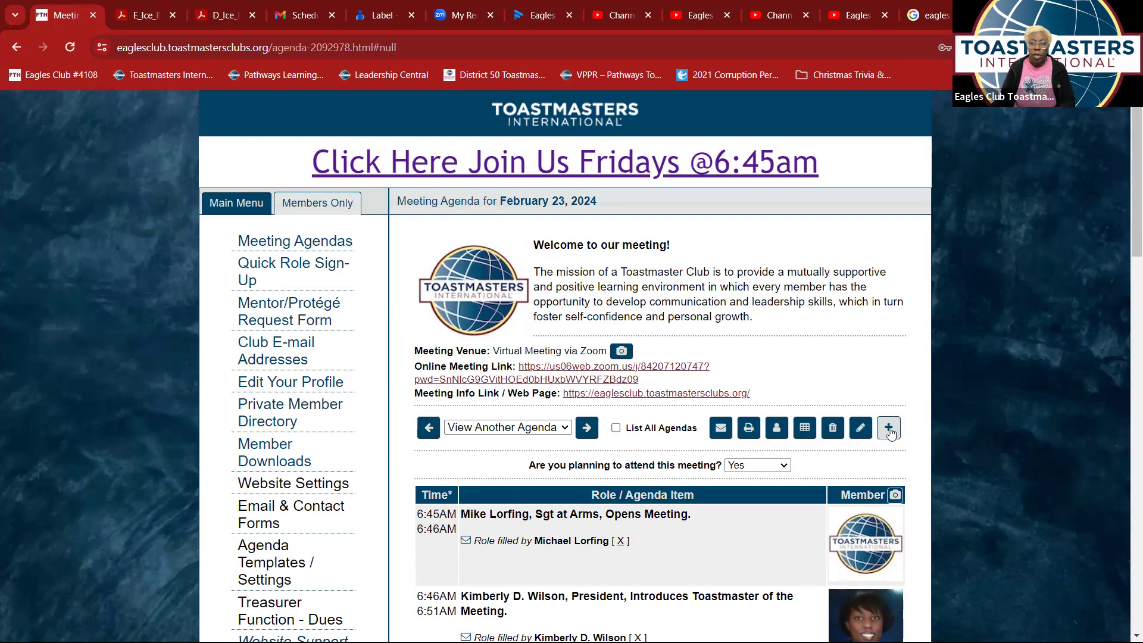
# - Start deleting the agenda, type Delete, clear it, and try deleting with the box empty
pyautogui.click(833, 427)
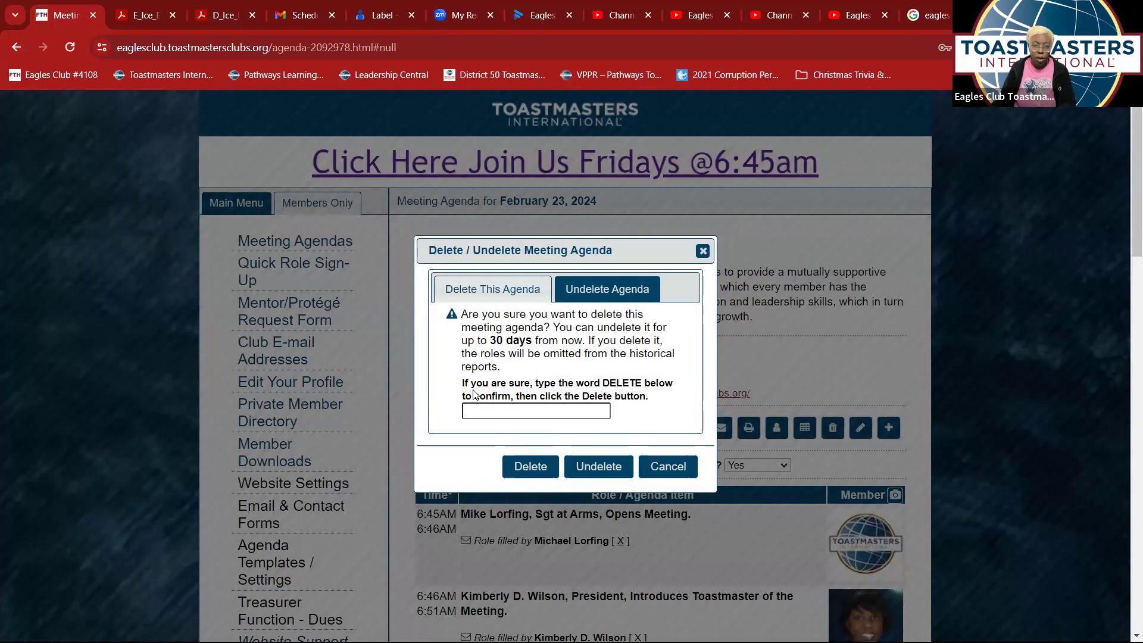
pyautogui.click(594, 409)
pyautogui.write('Delete')
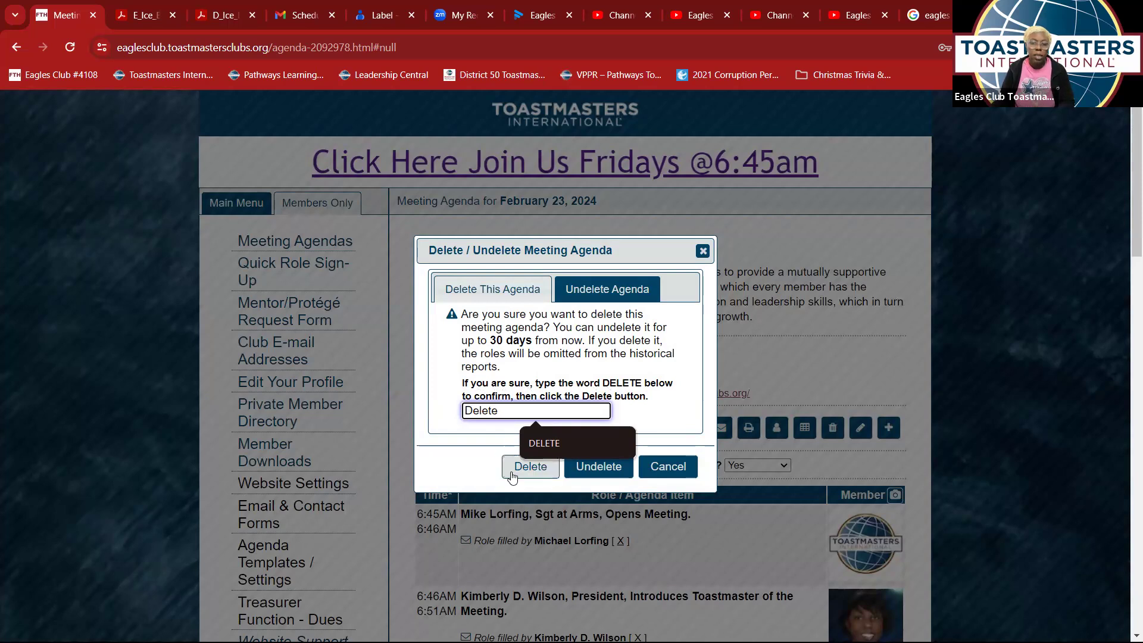
pyautogui.moveTo(499, 411); pyautogui.dragTo(407, 422)
pyautogui.press('BackSpace')
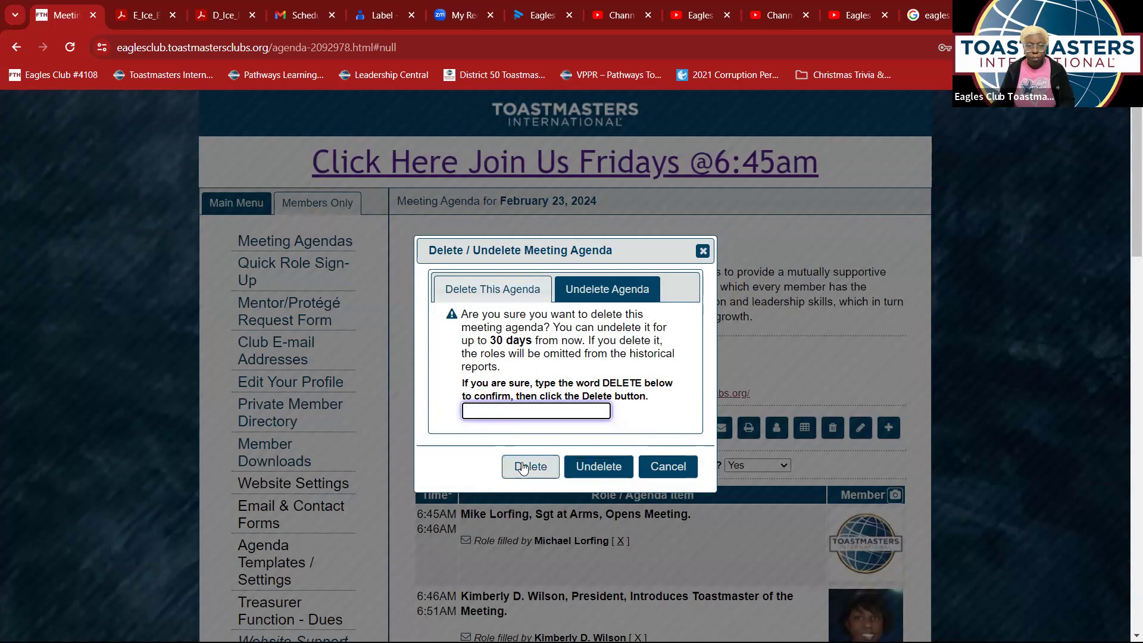
pyautogui.click(668, 466)
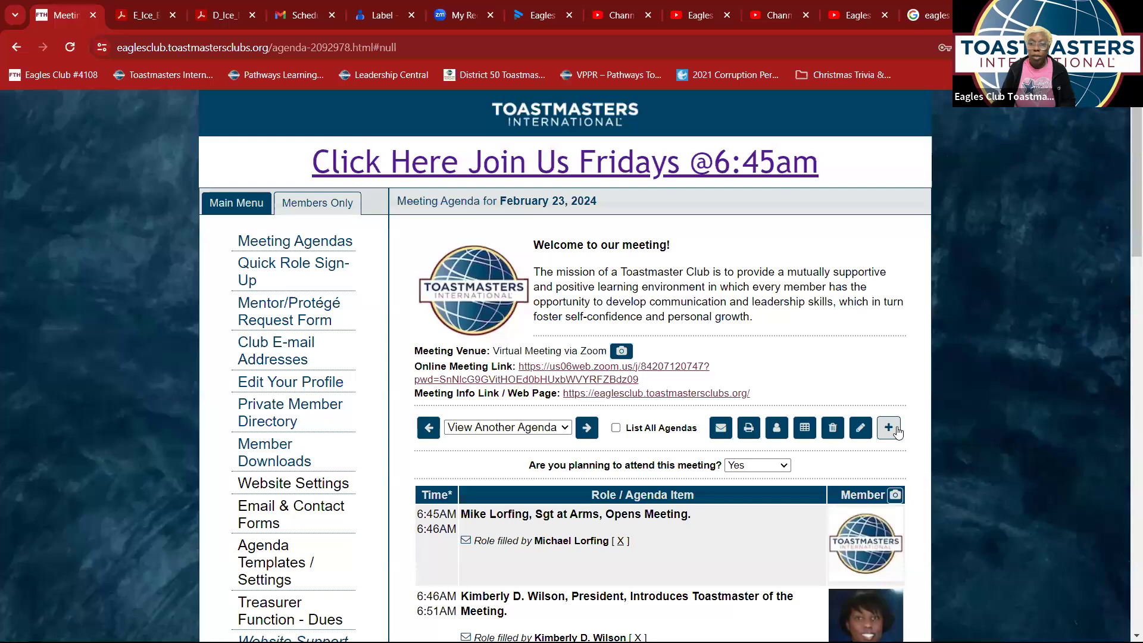
# - Reopen the delete confirmation, enter Delete, and delete the February 23 agenda
pyautogui.click(832, 428)
pyautogui.click(585, 411)
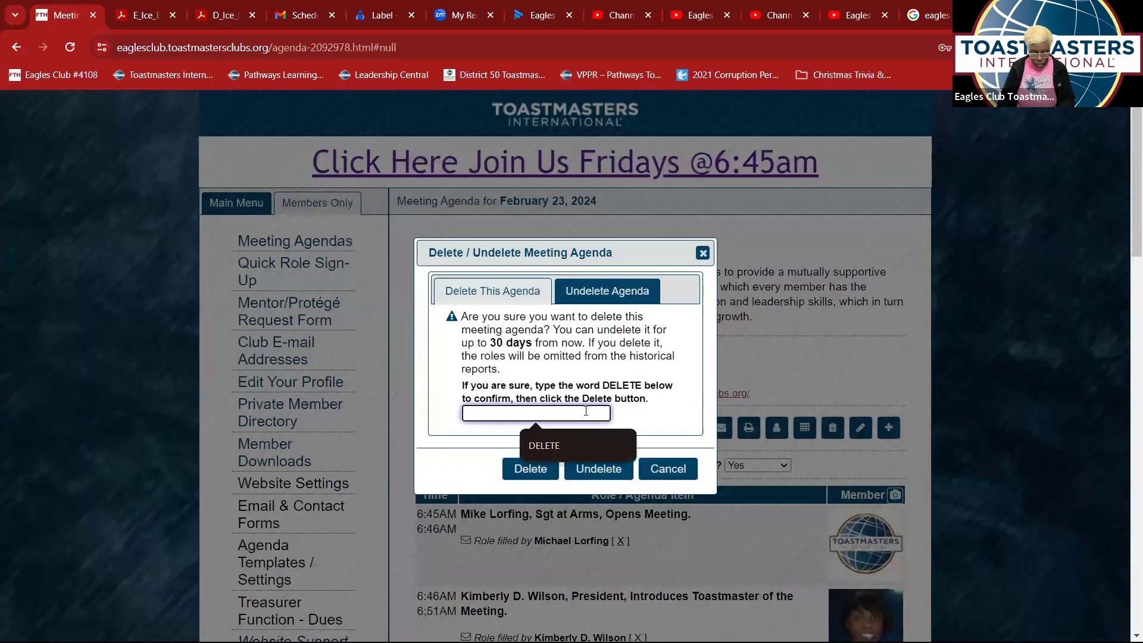
pyautogui.write('Delete')
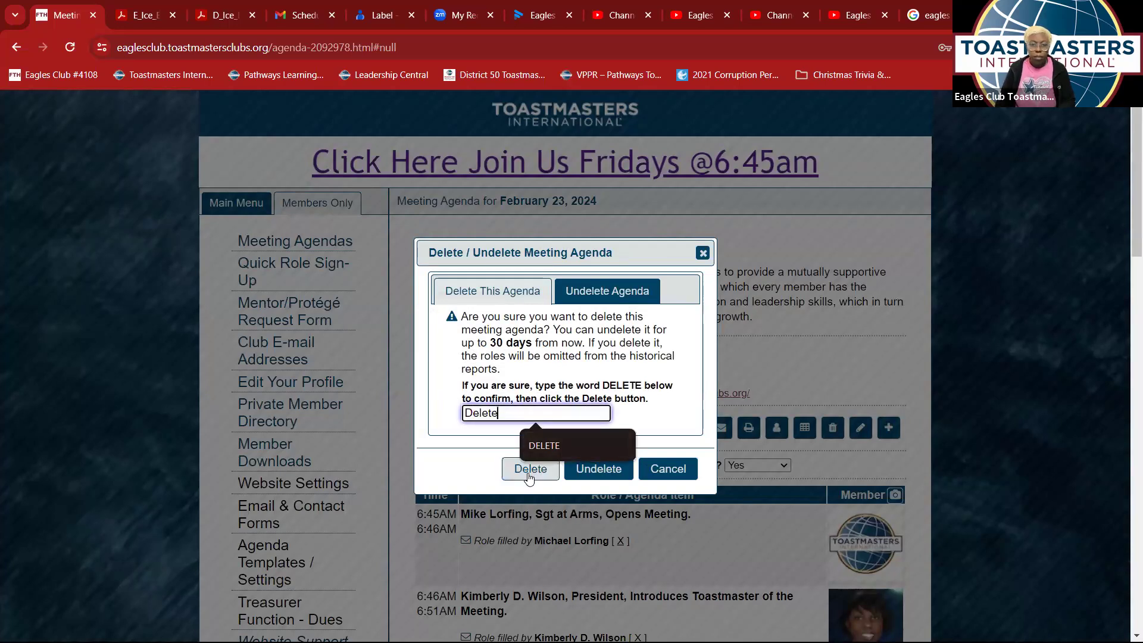
pyautogui.click(529, 469)
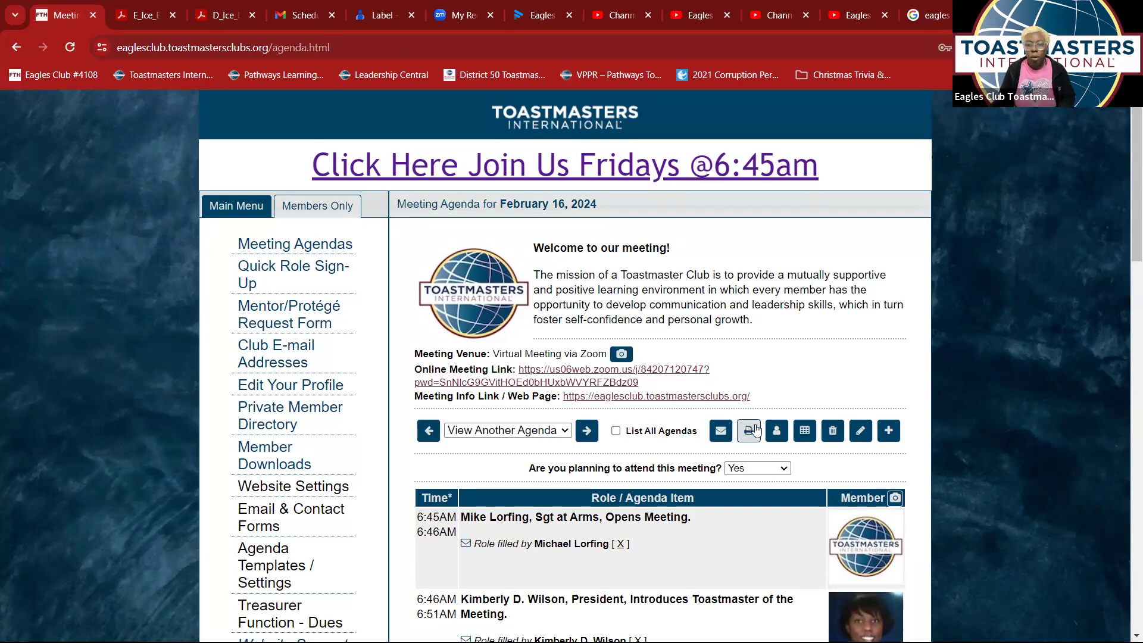
pyautogui.scroll(-8, 753, 434)
pyautogui.scroll(7, 753, 434)
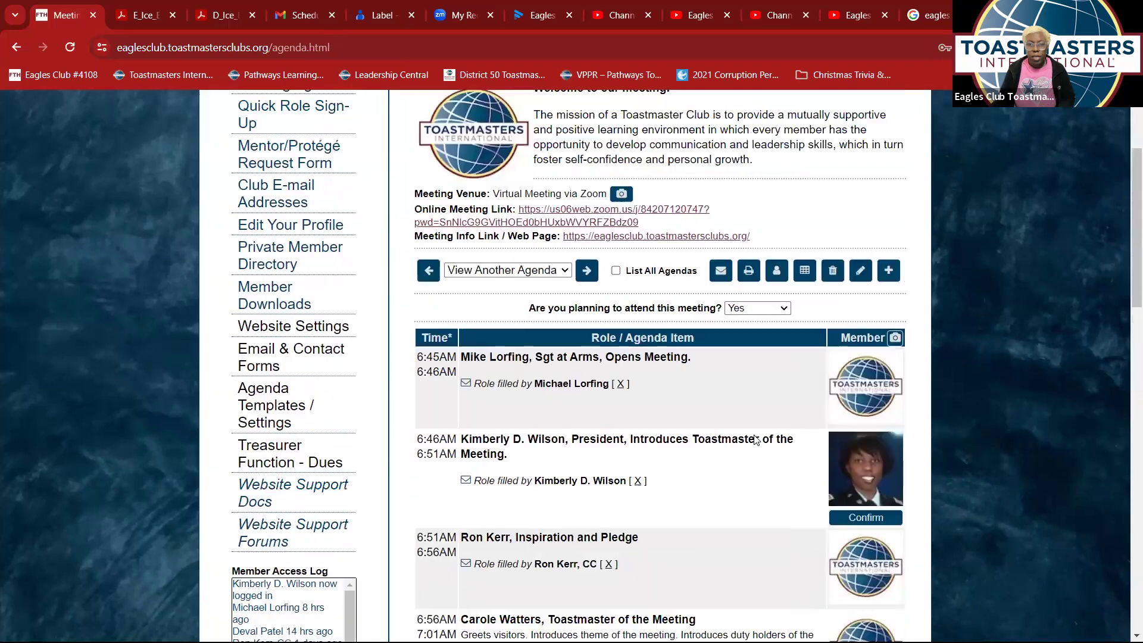
pyautogui.scroll(-5, 731, 405)
pyautogui.scroll(-3, 730, 406)
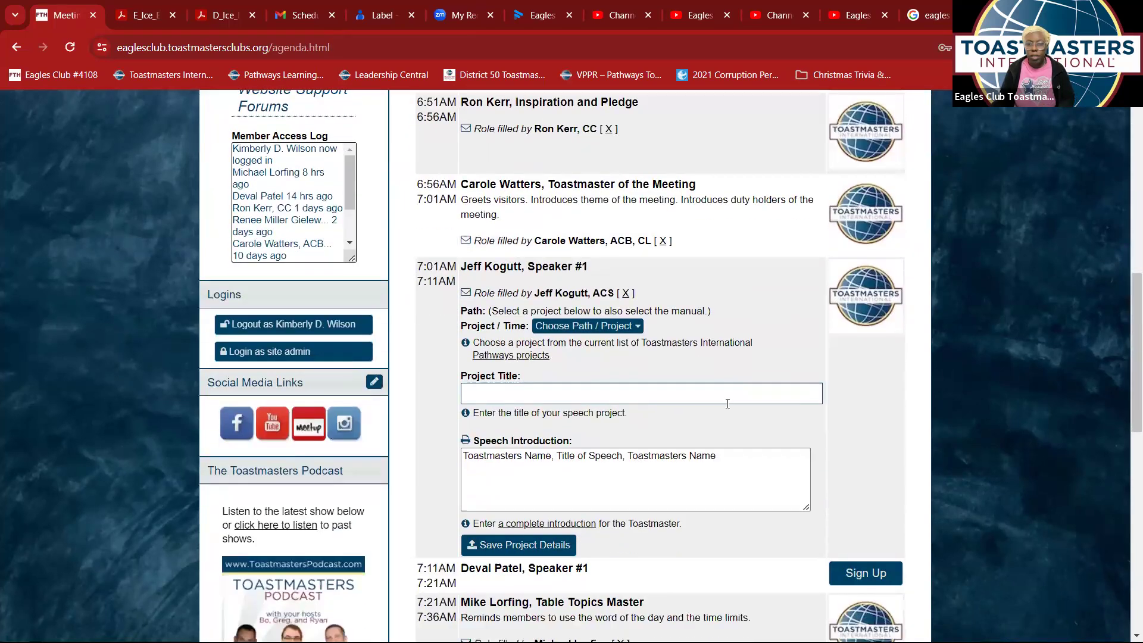
pyautogui.scroll(1, 726, 400)
pyautogui.scroll(-2, 727, 401)
pyautogui.click(594, 317)
pyautogui.scroll(-5, 633, 393)
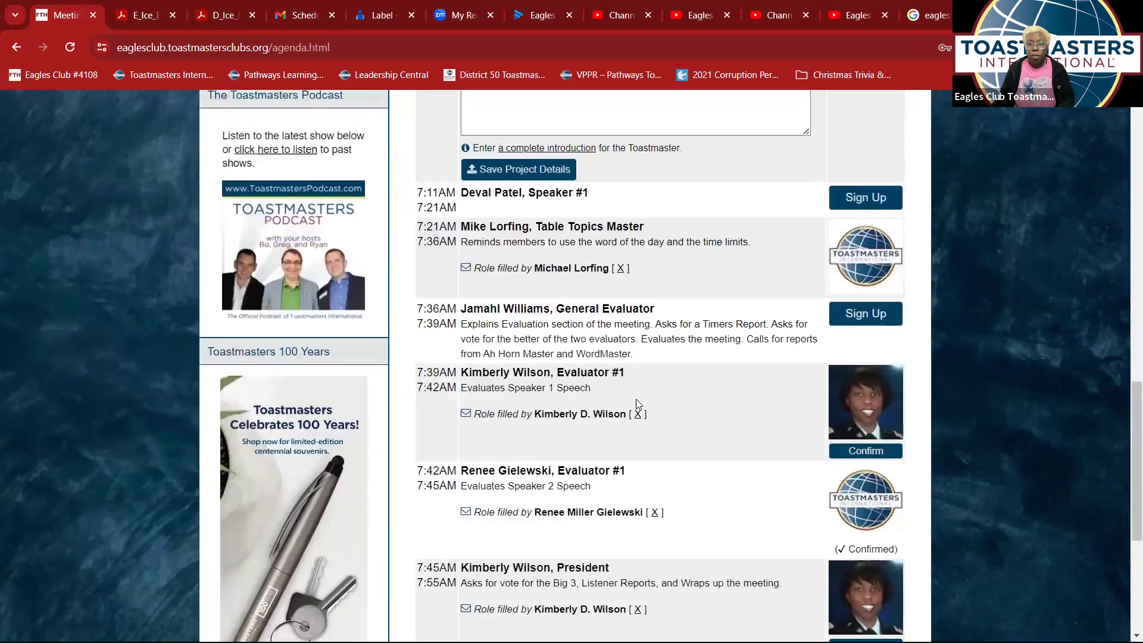
pyautogui.scroll(-2, 636, 403)
pyautogui.scroll(-3, 638, 406)
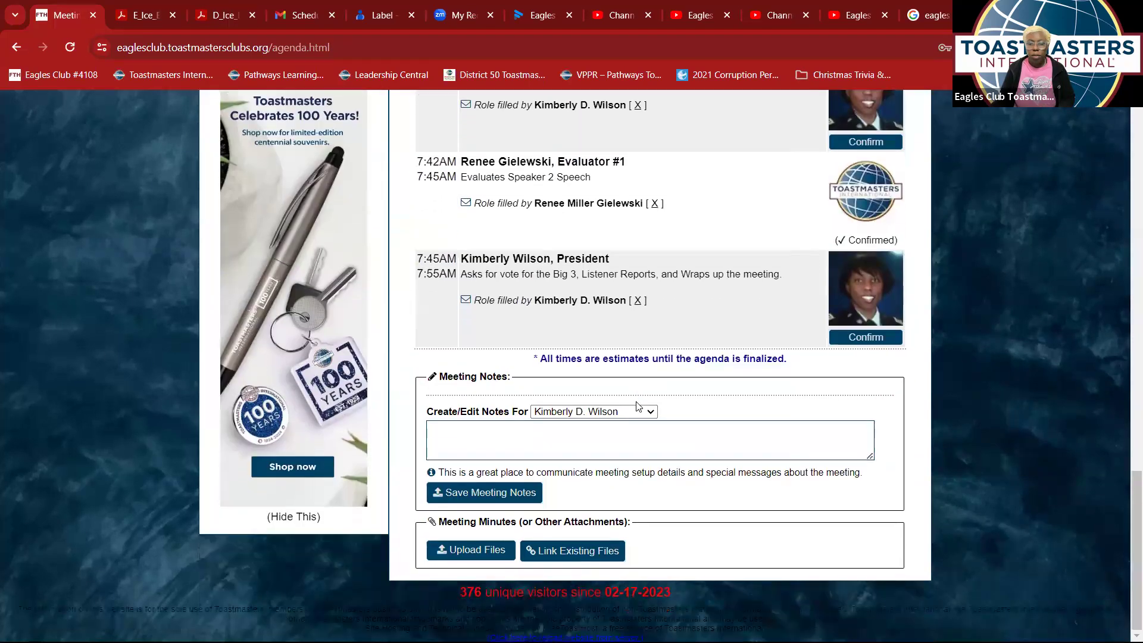
pyautogui.scroll(20, 636, 406)
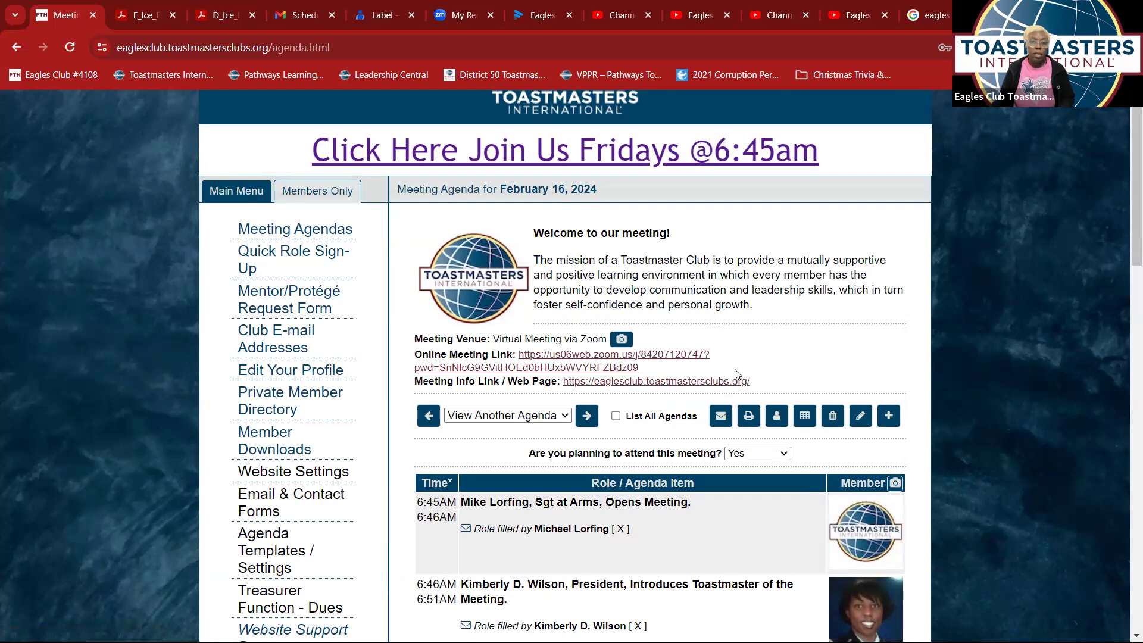
pyautogui.scroll(-5, 738, 371)
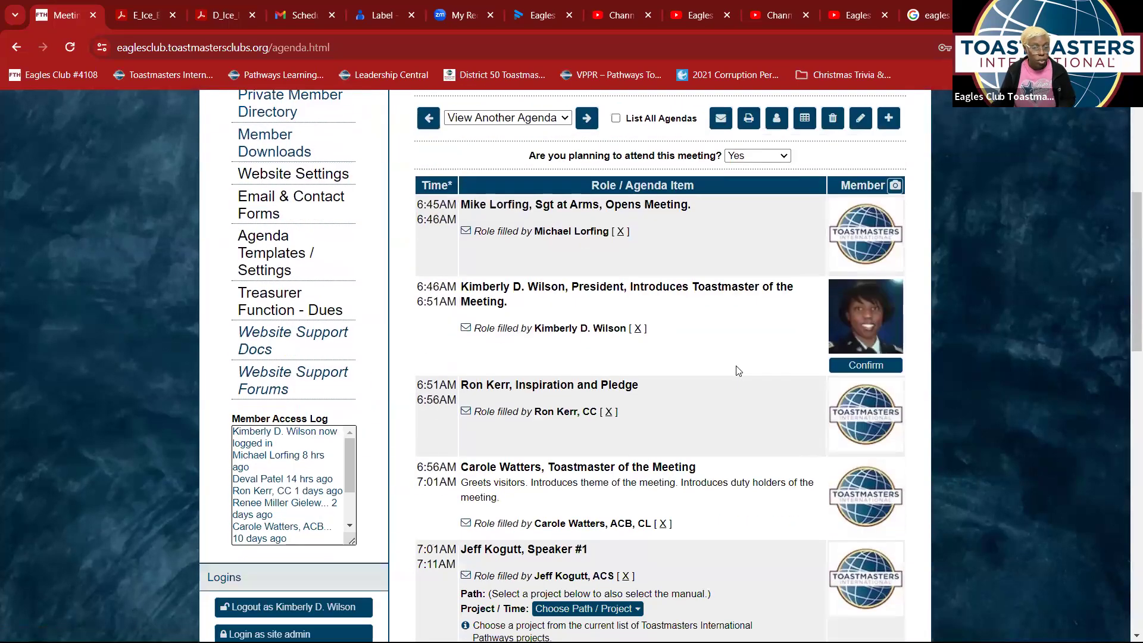
pyautogui.scroll(-2, 738, 370)
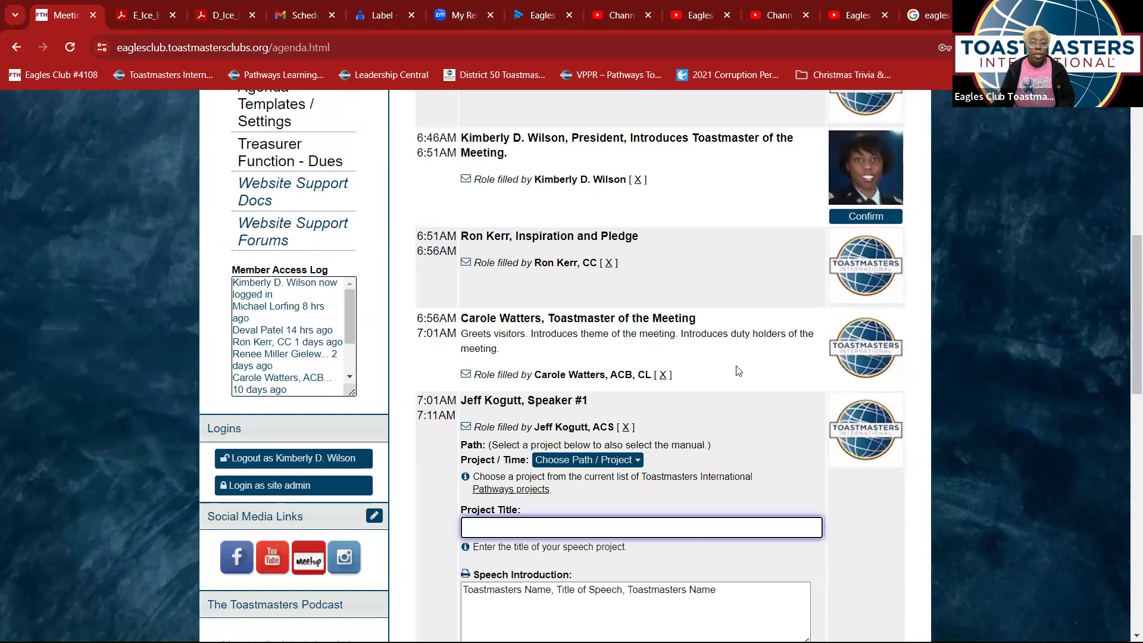